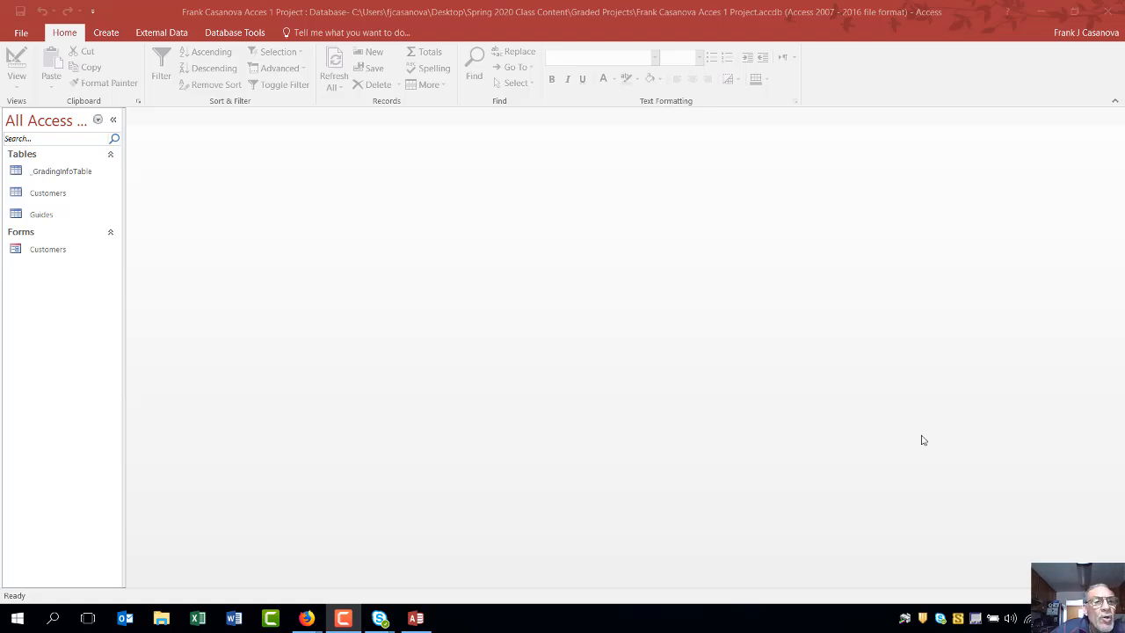
Create a new blank table in the database in Datasheet view.
left_click(110, 37)
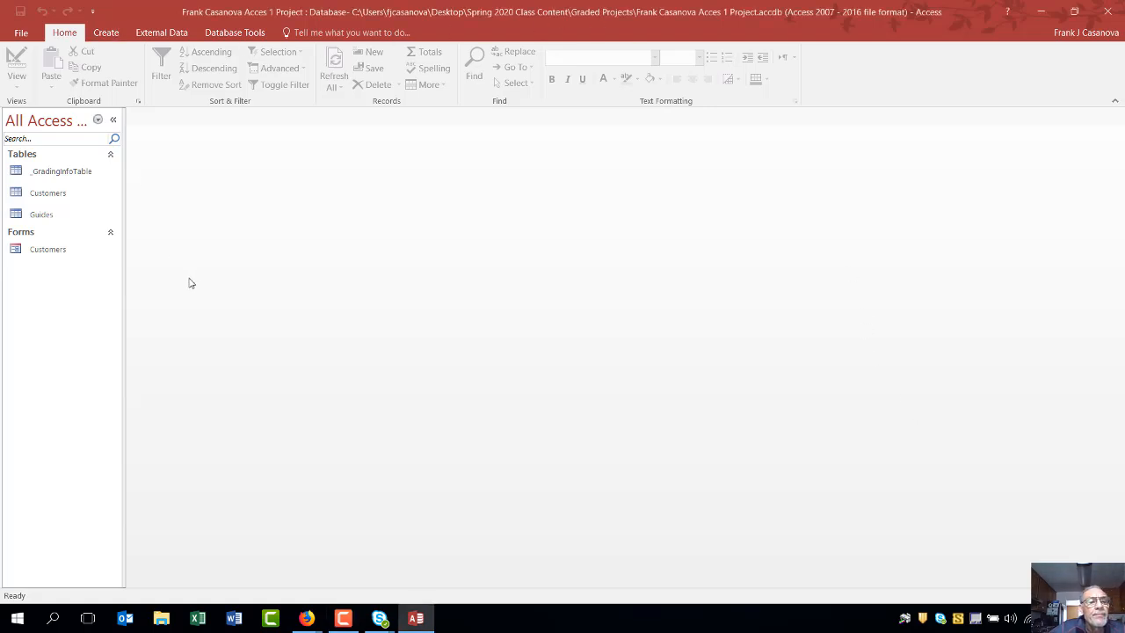
left_click(119, 39)
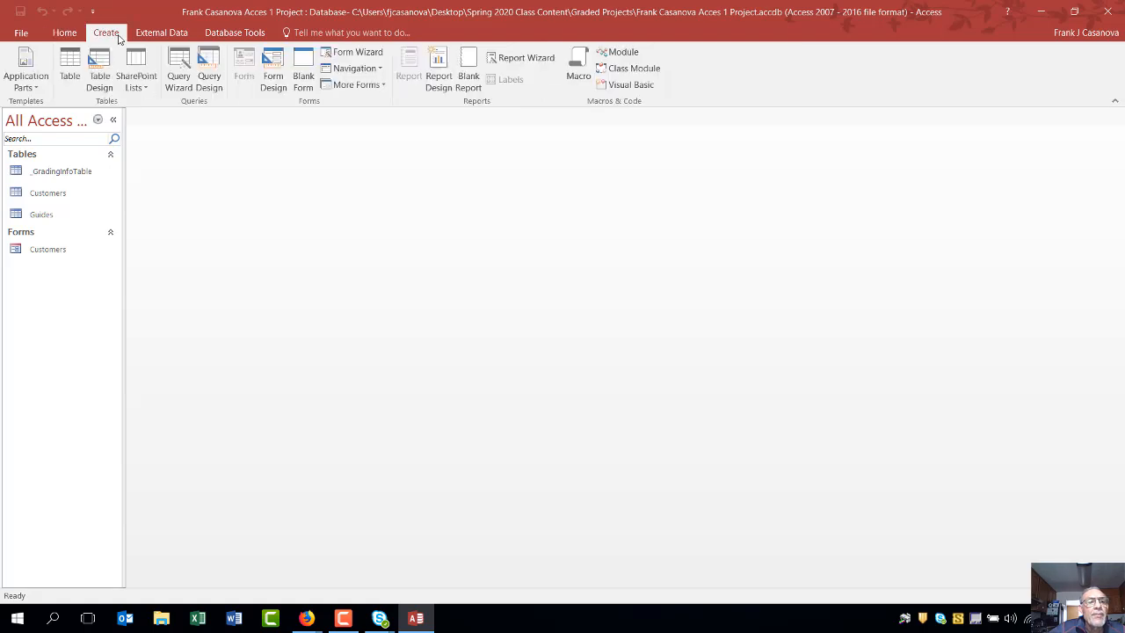
left_click(68, 59)
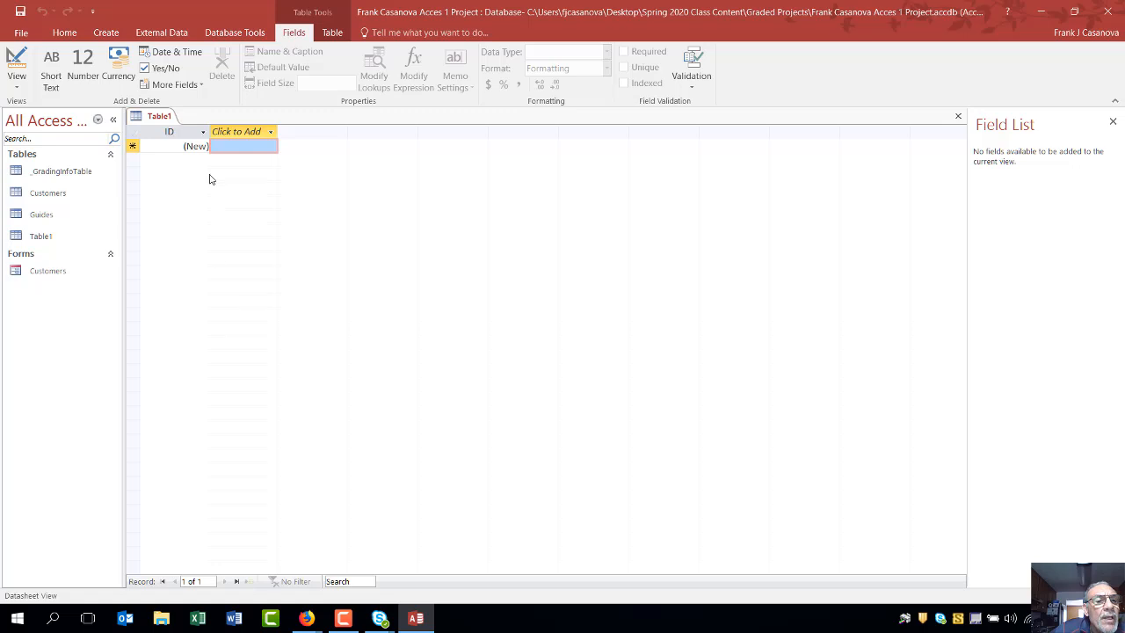
Rename the new table's ID field as TourNumber.
left_click(180, 131)
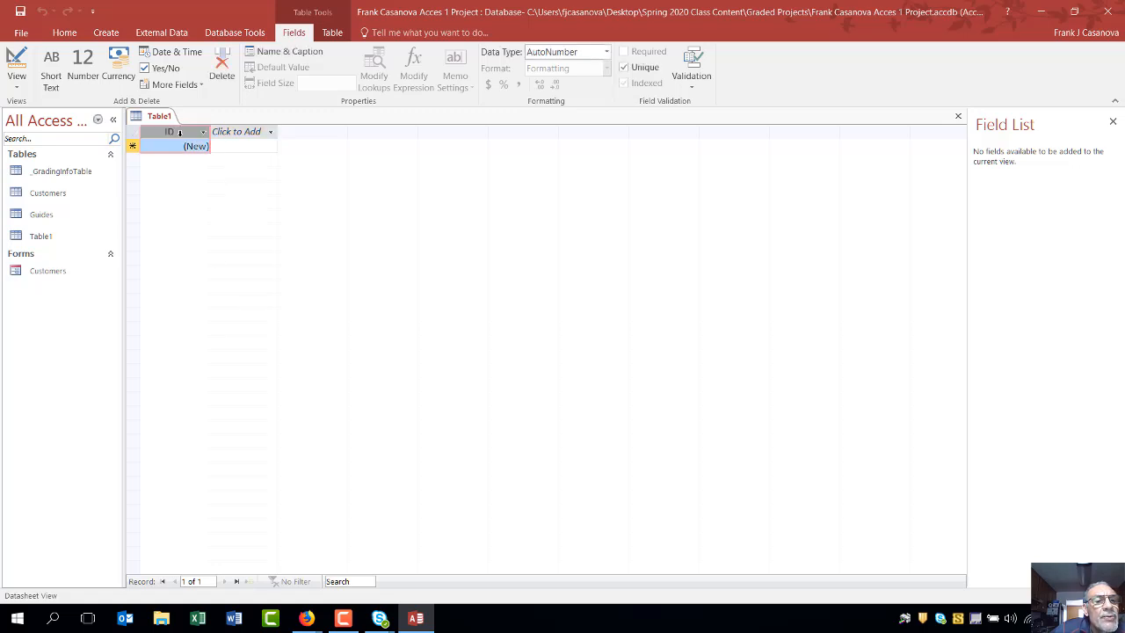
right_click(181, 136)
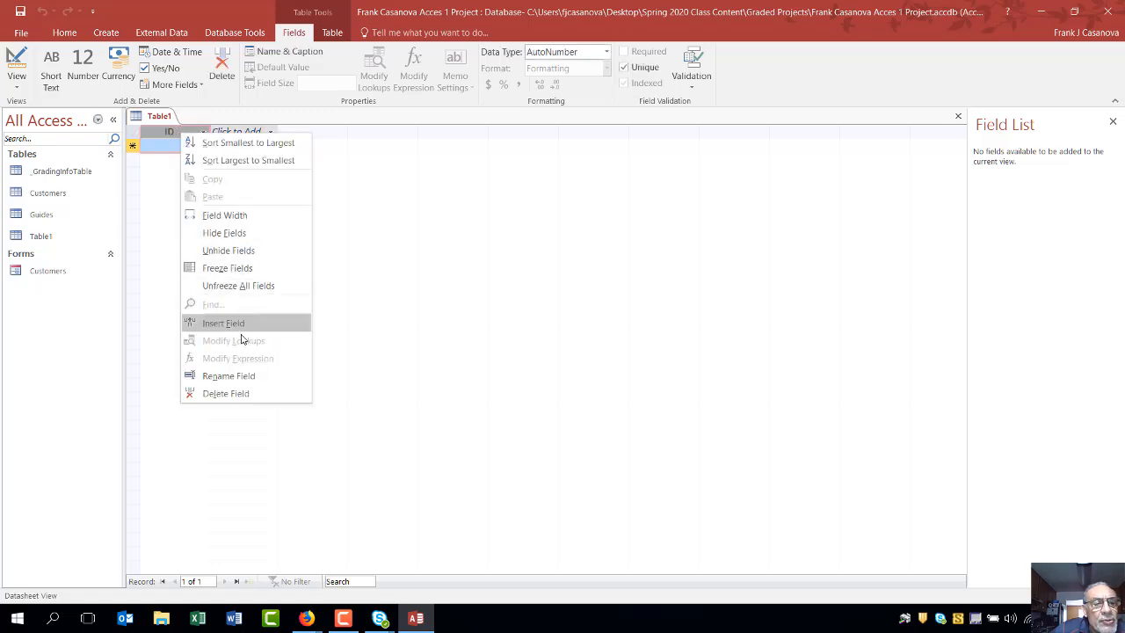
left_click(239, 376)
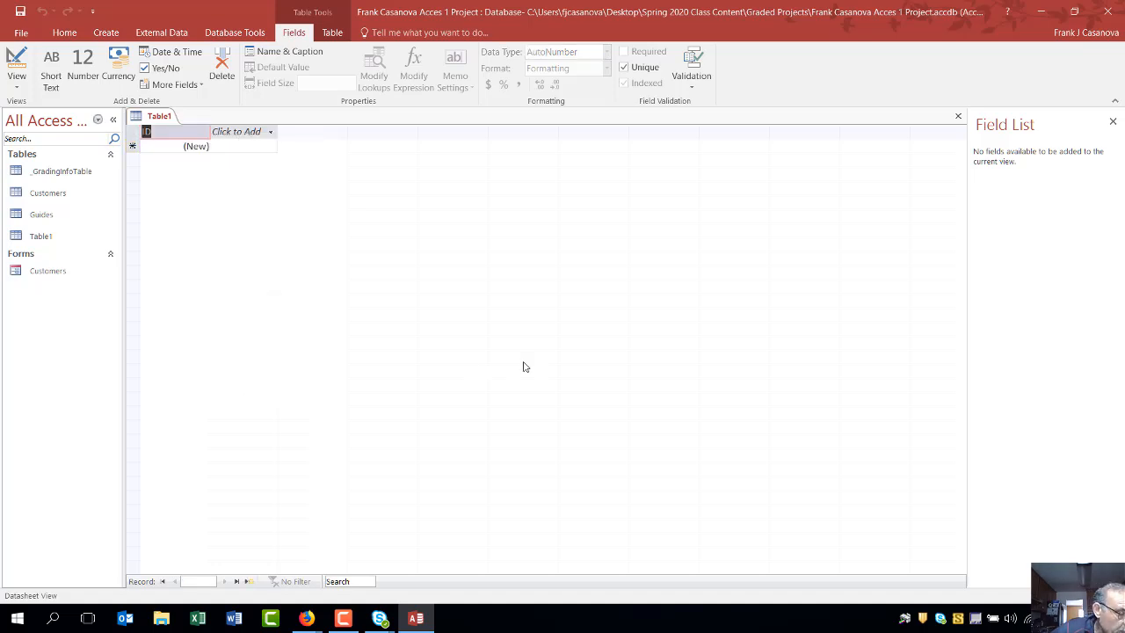
type("T")
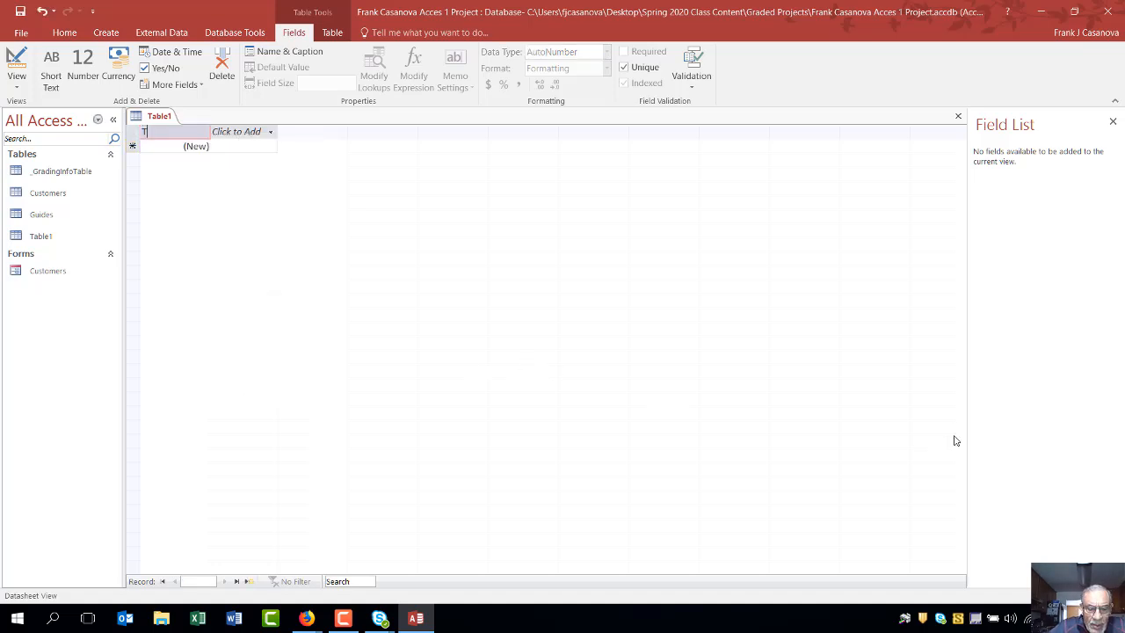
type("ourNu")
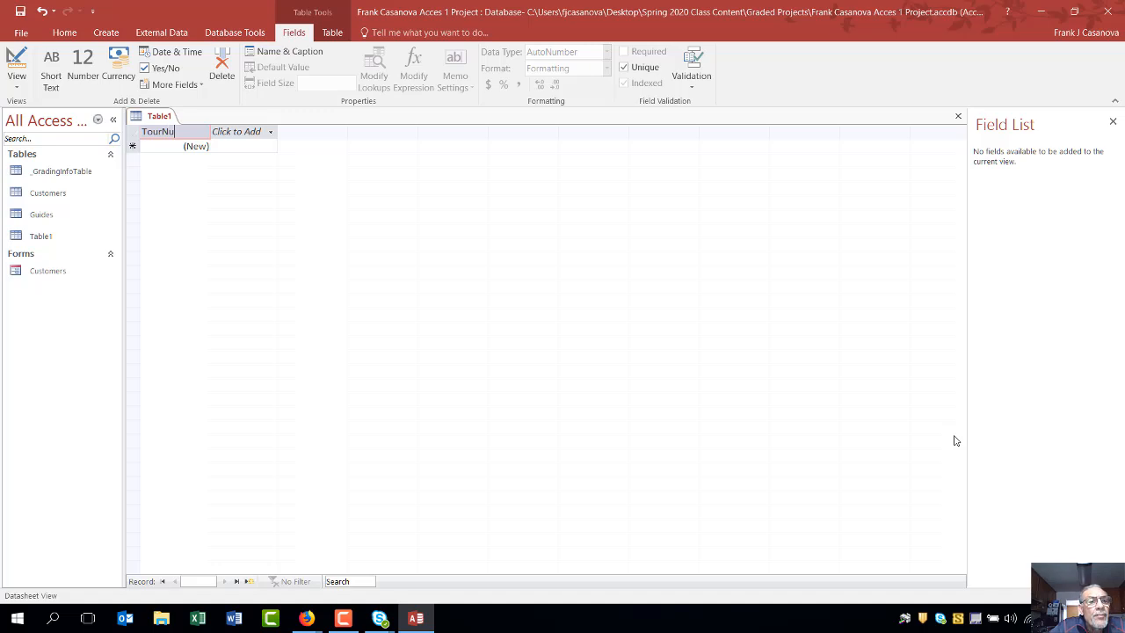
type("mber")
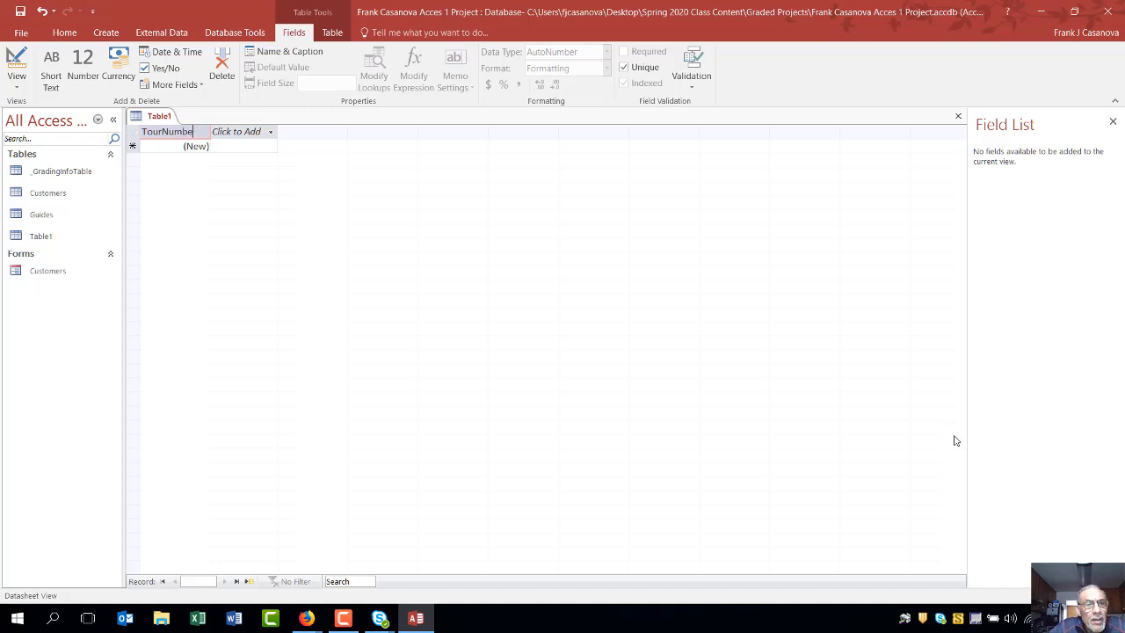
left_click(177, 143)
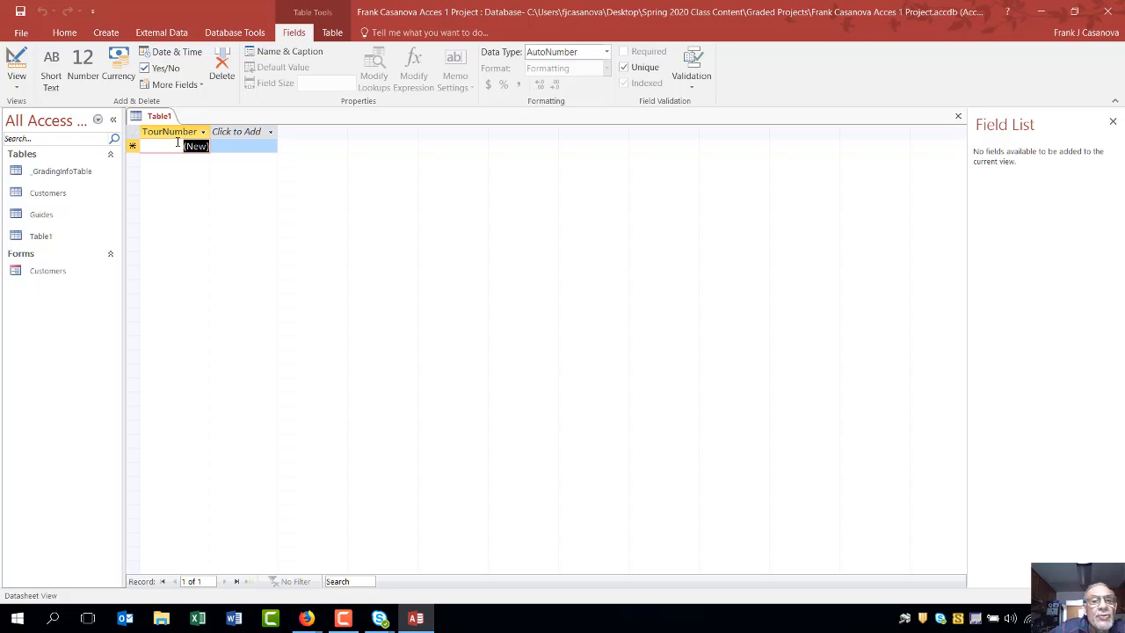
Change the data type of the TourNumber field to Short Text.
left_click(184, 144)
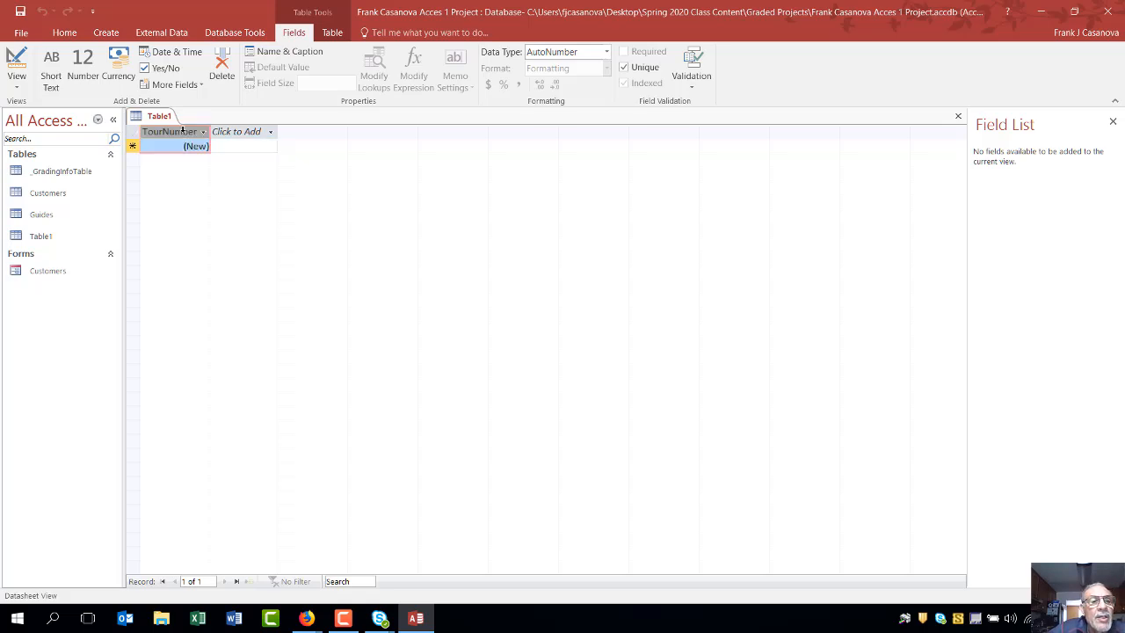
left_click(175, 148)
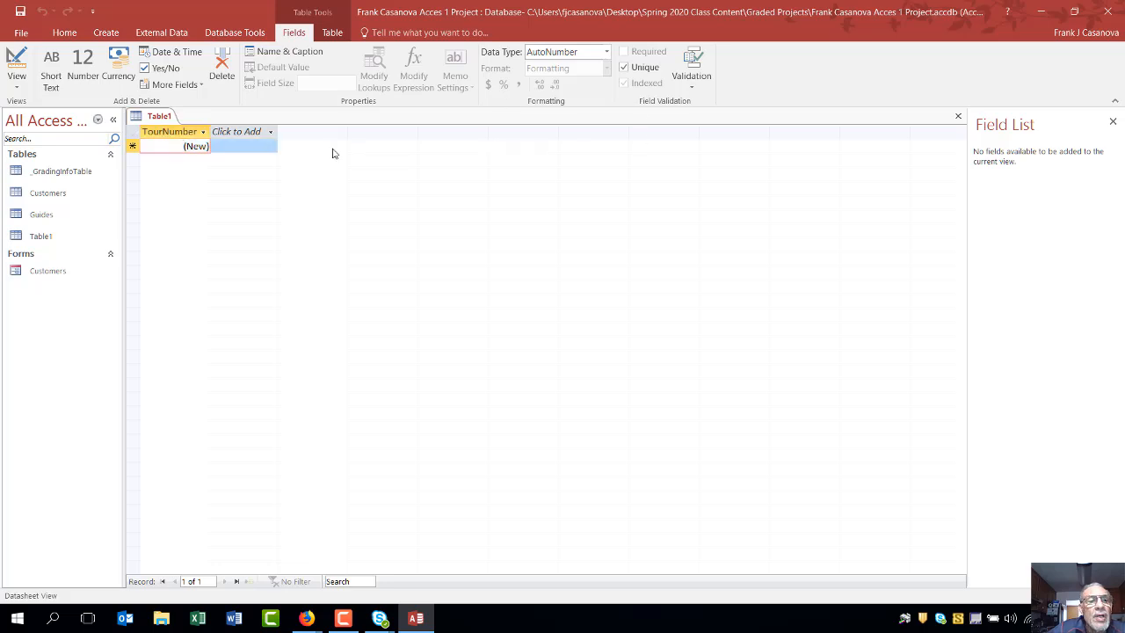
left_click(605, 53)
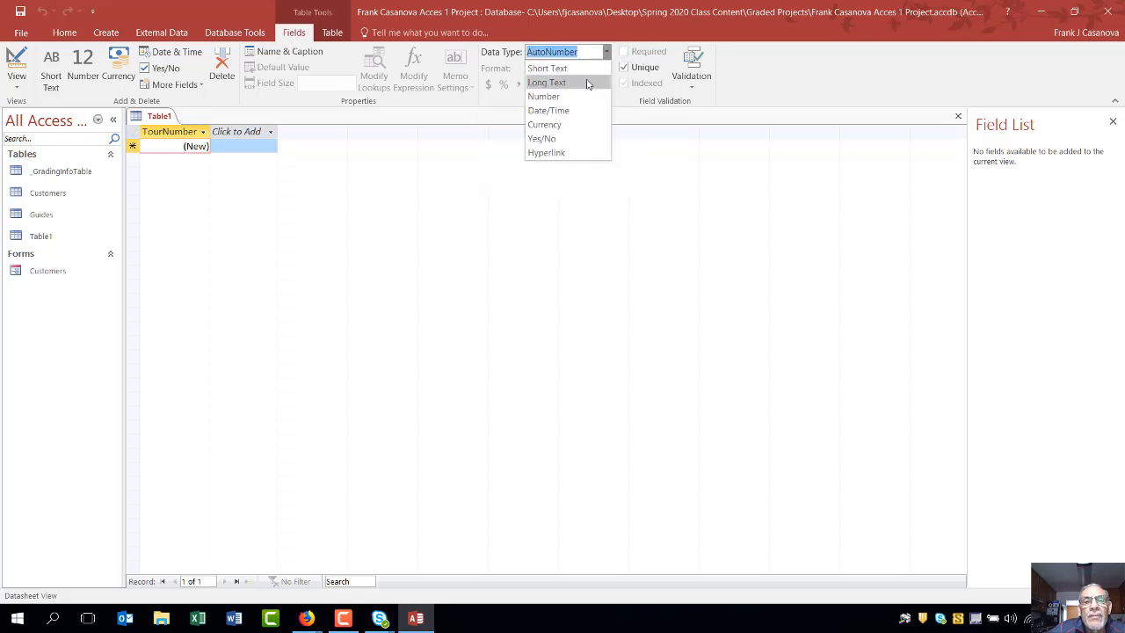
left_click(584, 68)
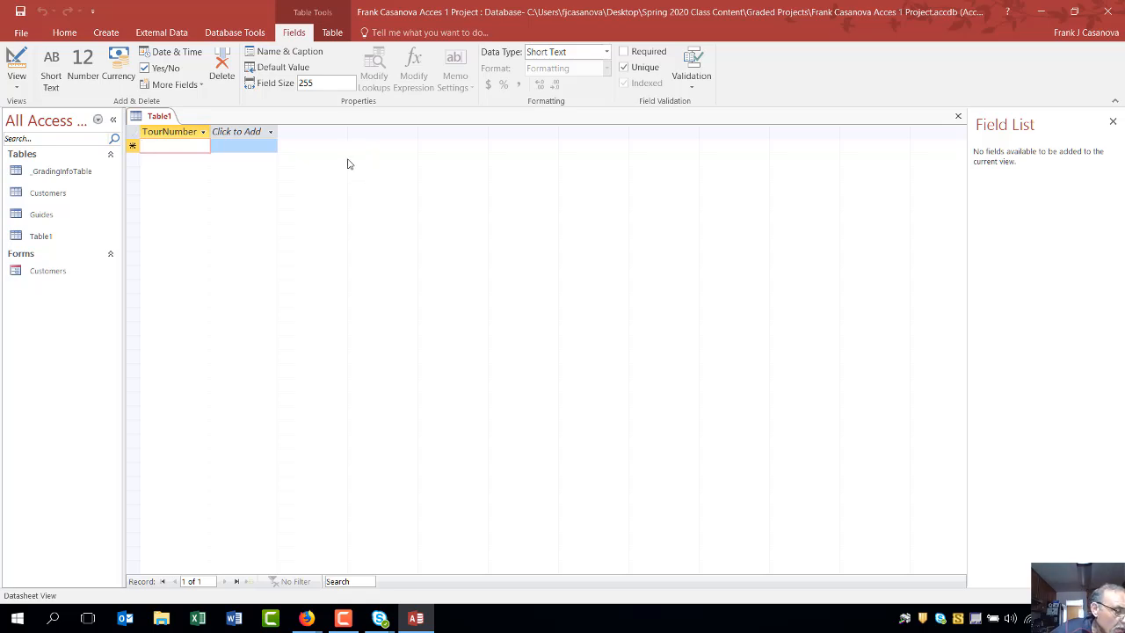
Add a second field named TourName with the Short Text data type.
left_click(252, 133)
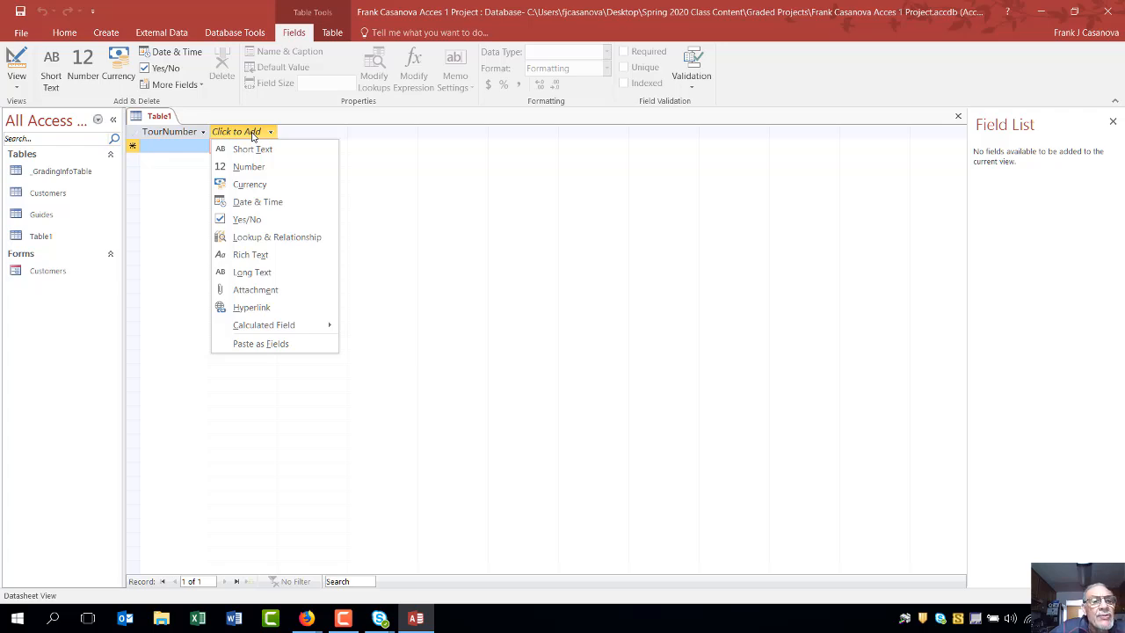
left_click(253, 150)
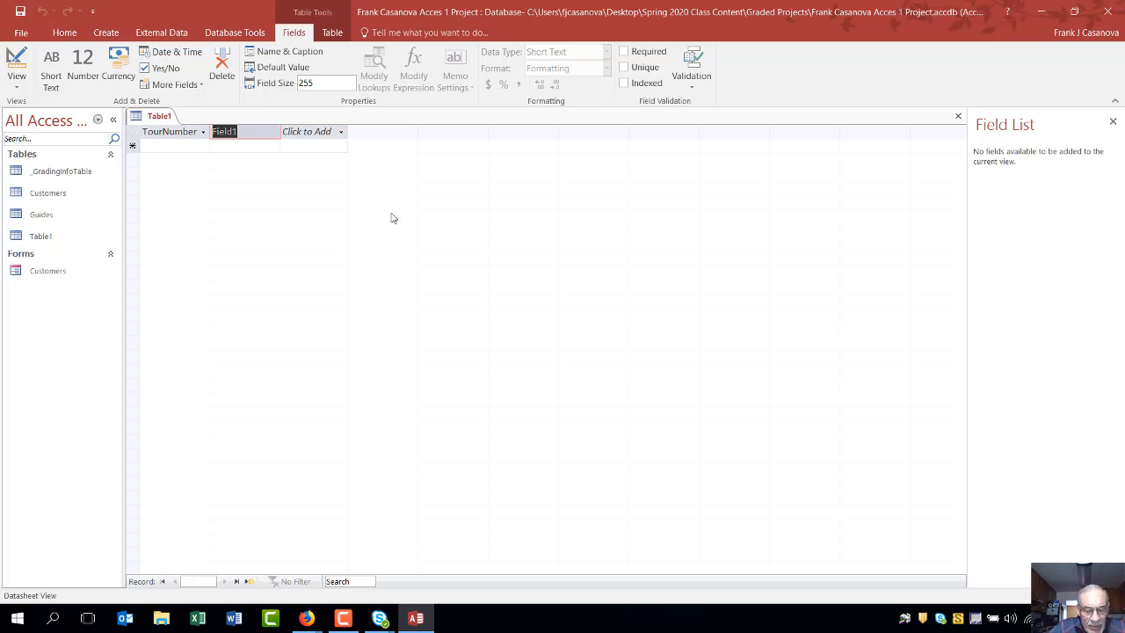
type("Tou")
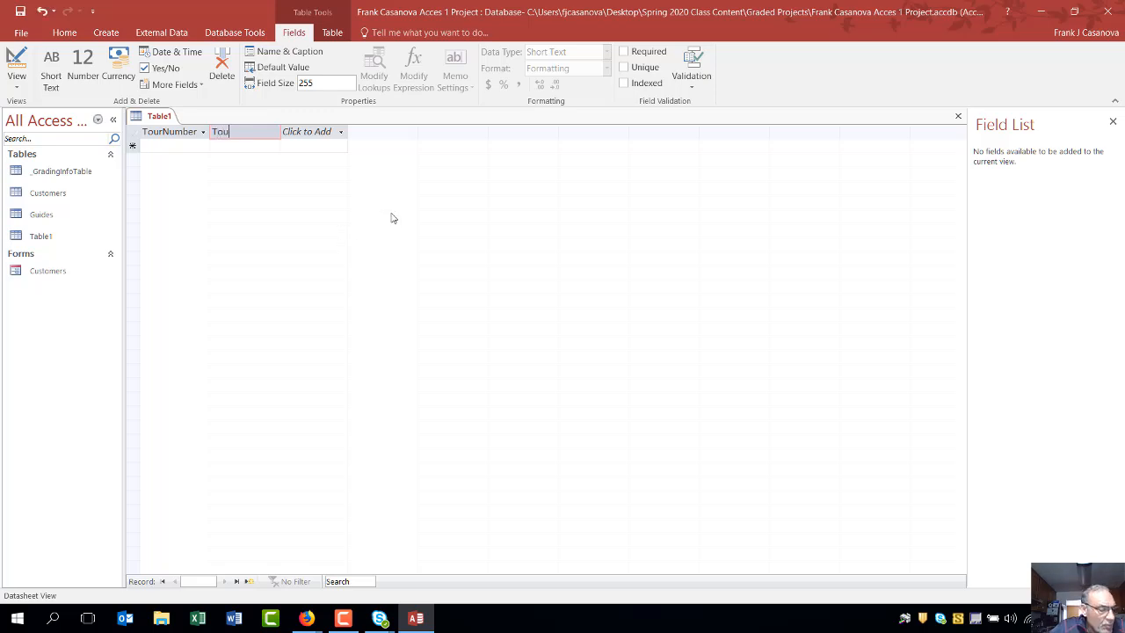
type("rNme")
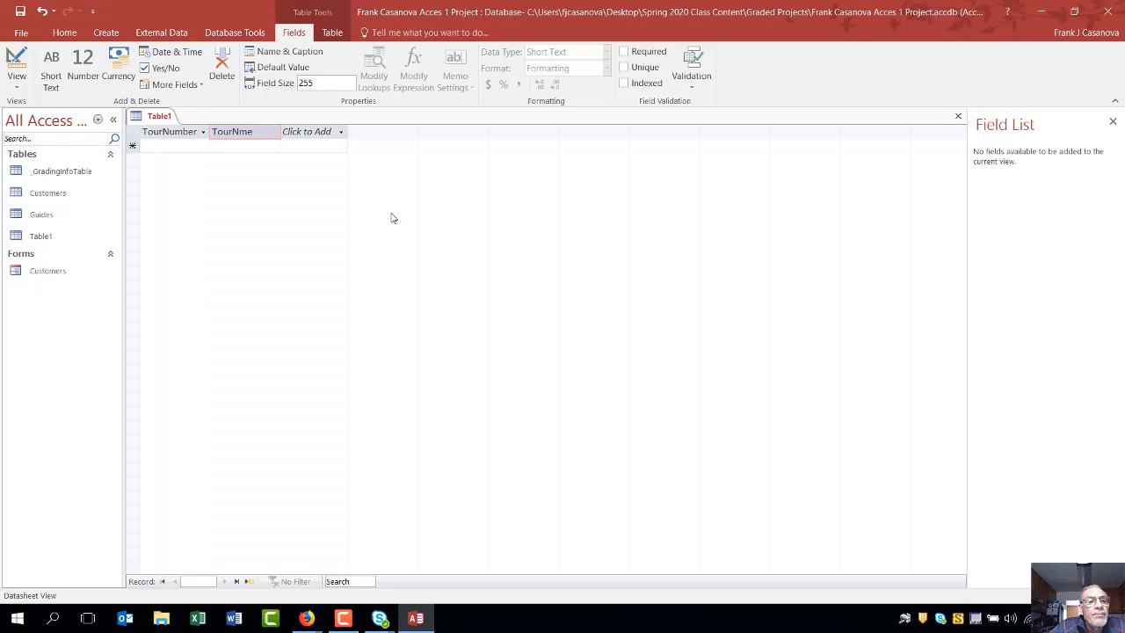
key("BackSpace")
key("BackSpace")
type("ame")
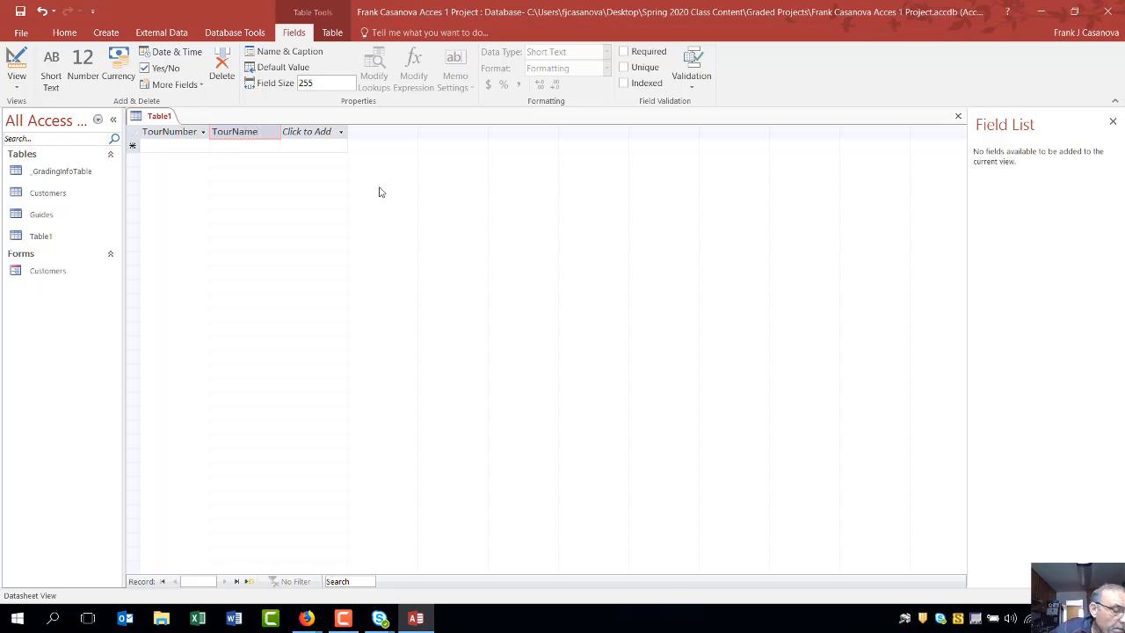
Set the field size of the TourNumber field to 35.
left_click(257, 144)
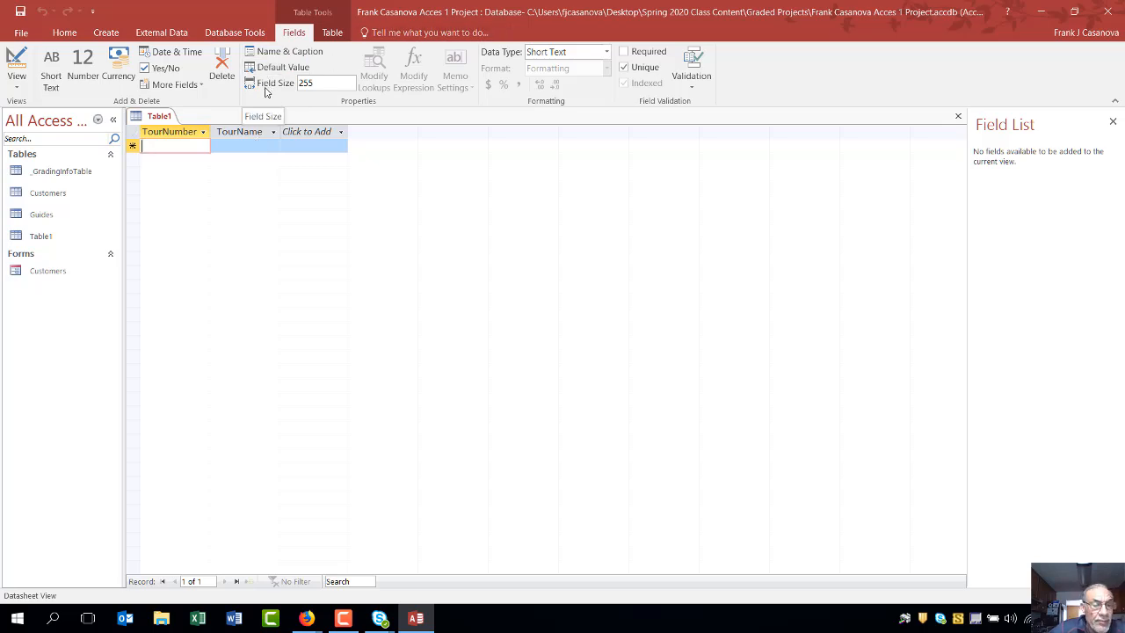
double_click(322, 81)
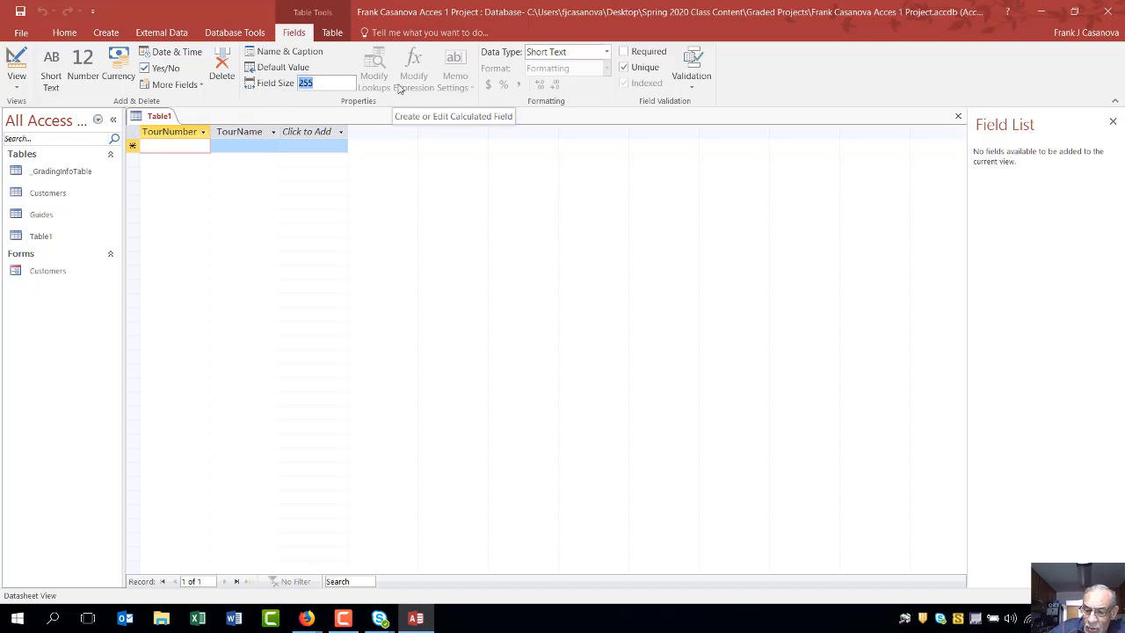
type("35")
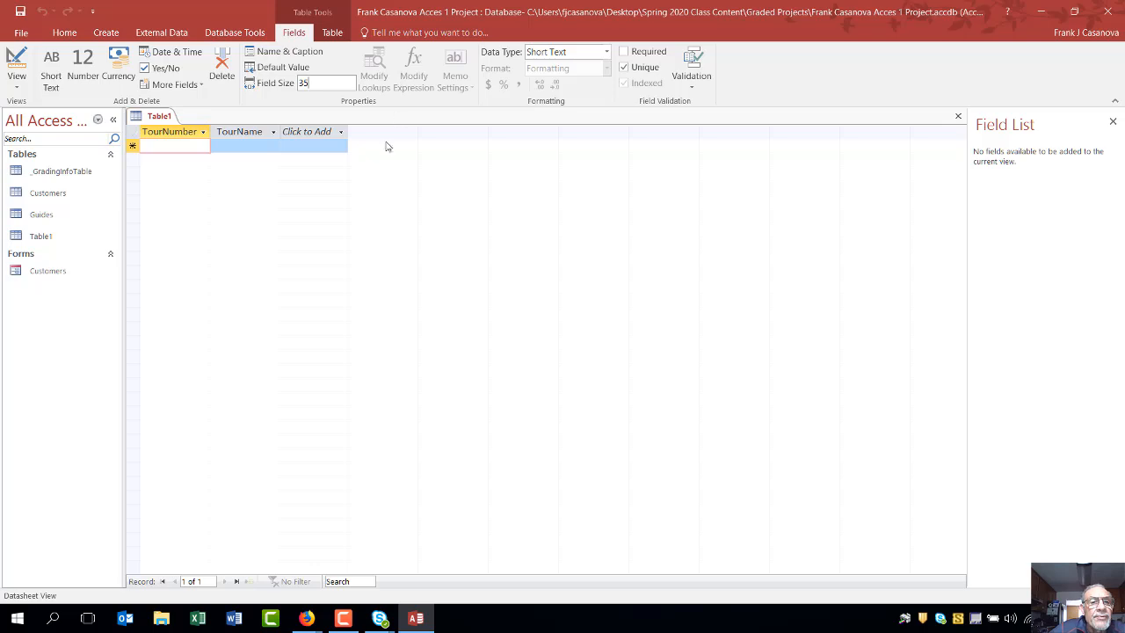
Add a third field named BasicCost with the Currency data type.
left_click(317, 130)
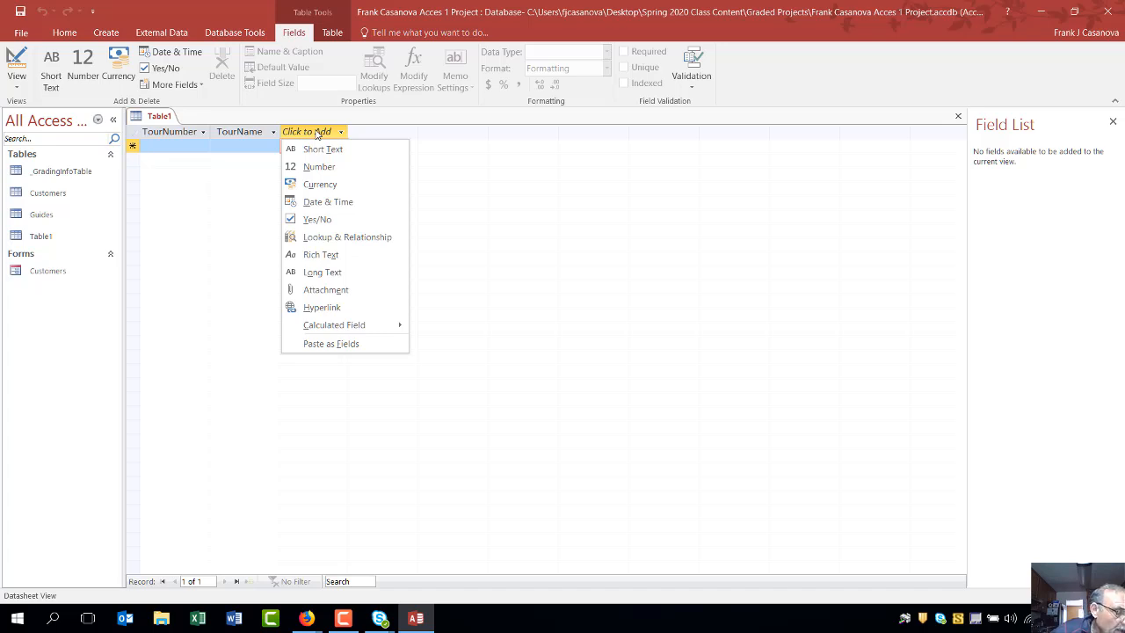
left_click(328, 191)
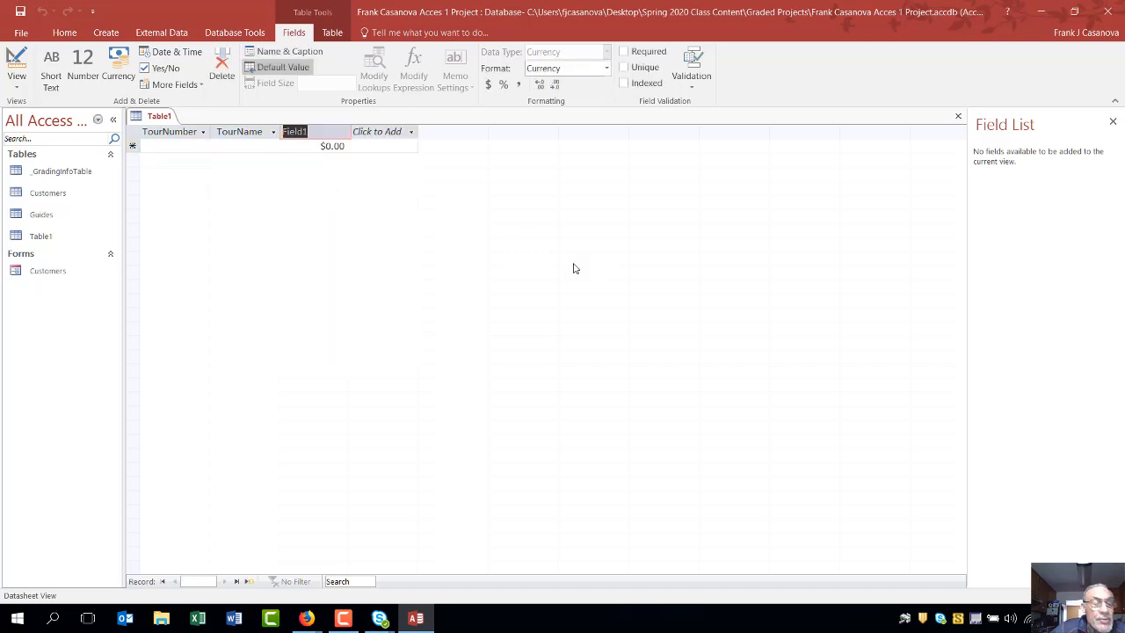
type("B")
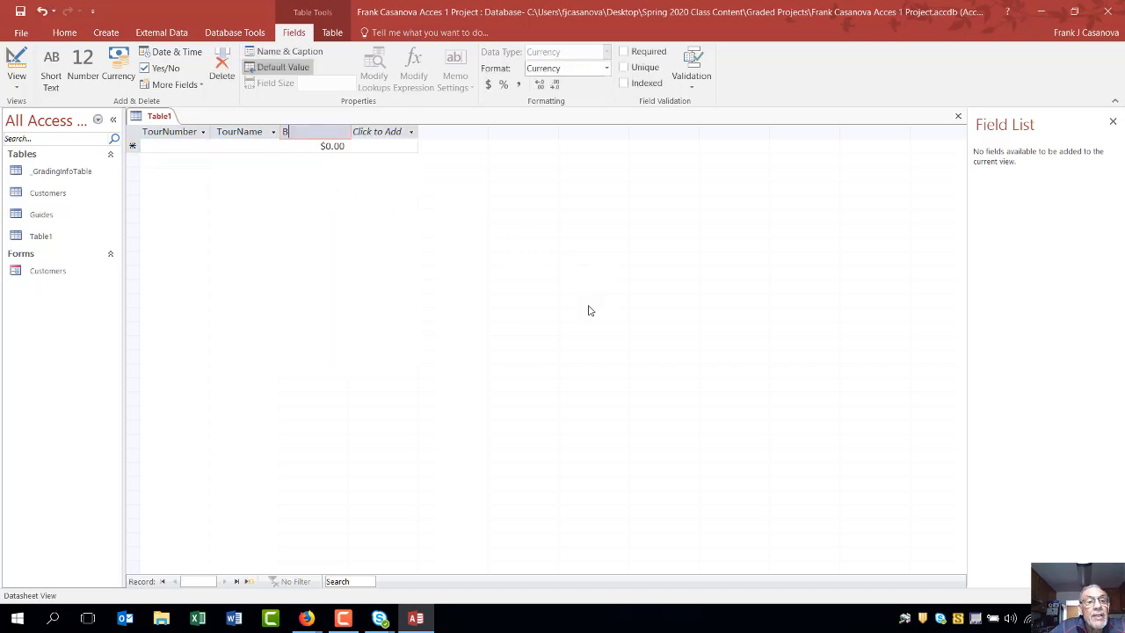
type("asic")
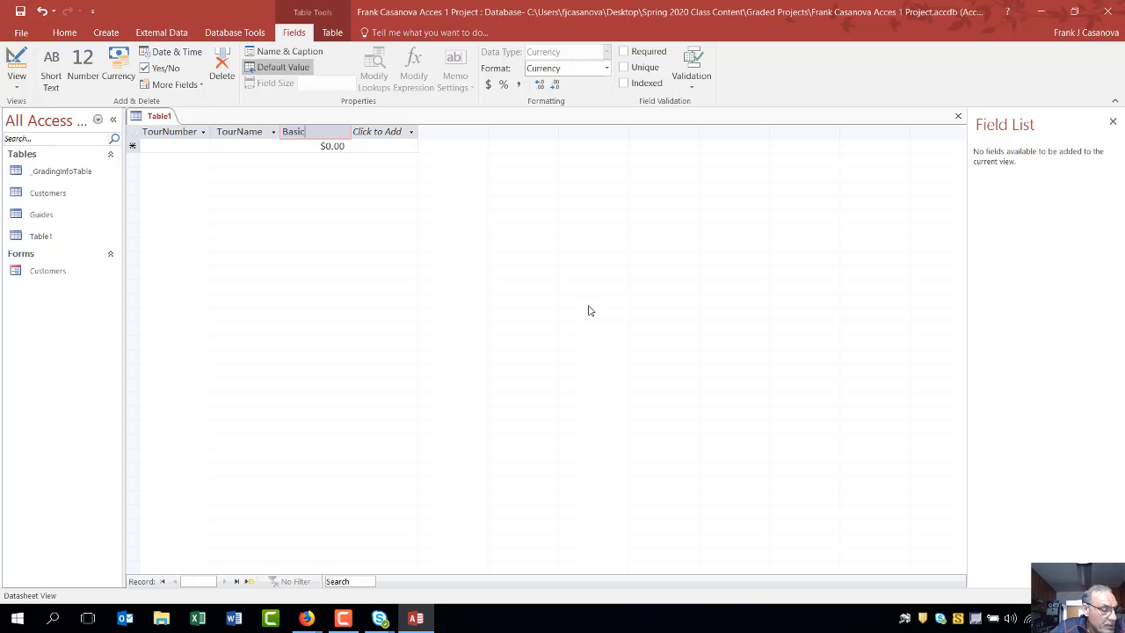
type("Cost")
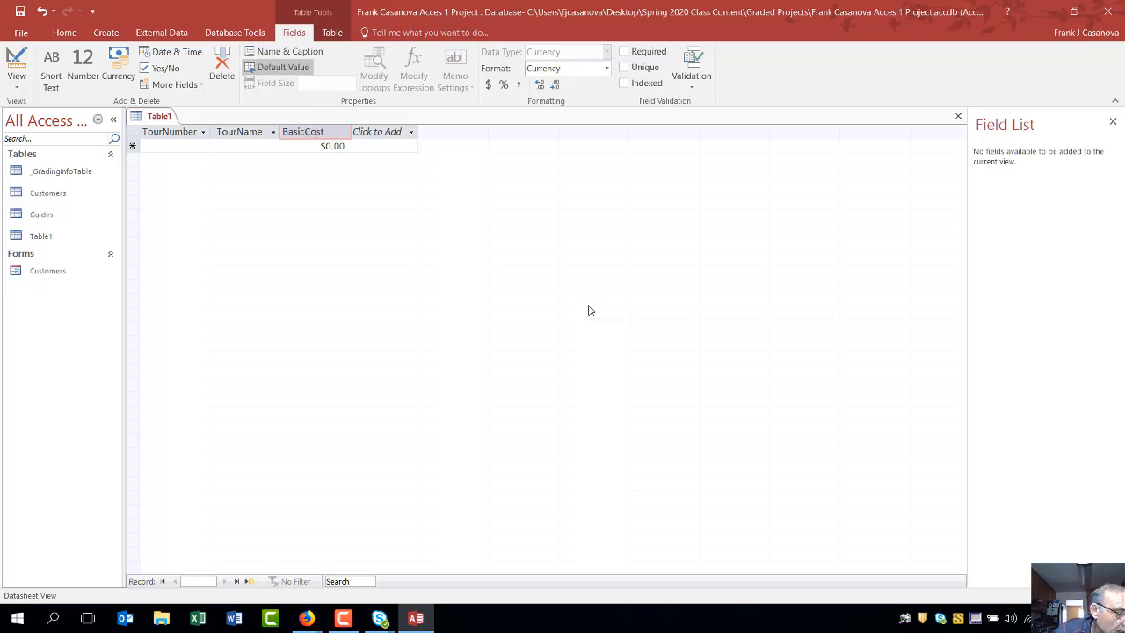
key("Return")
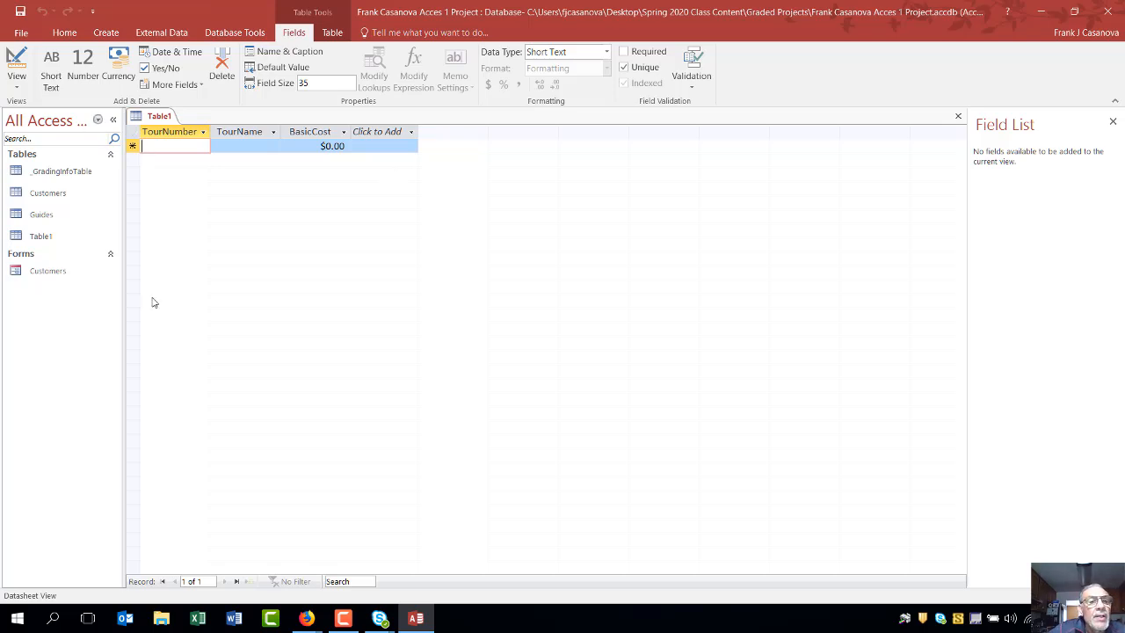
Close the Field List and the new table, saving the table under the name Tours.
left_click(1114, 123)
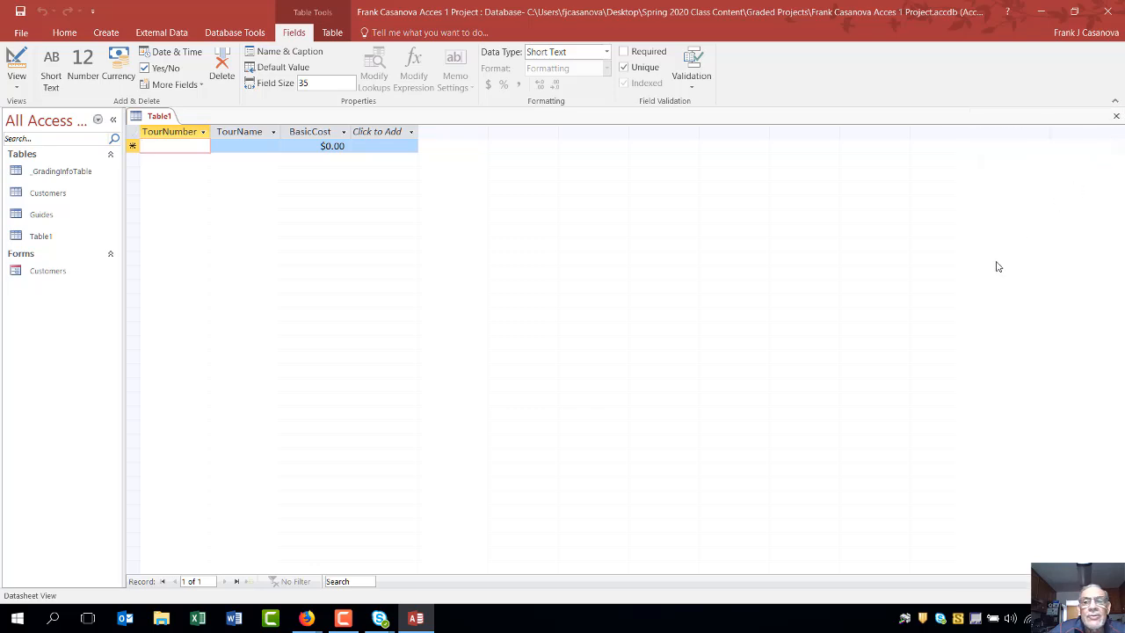
left_click(1113, 118)
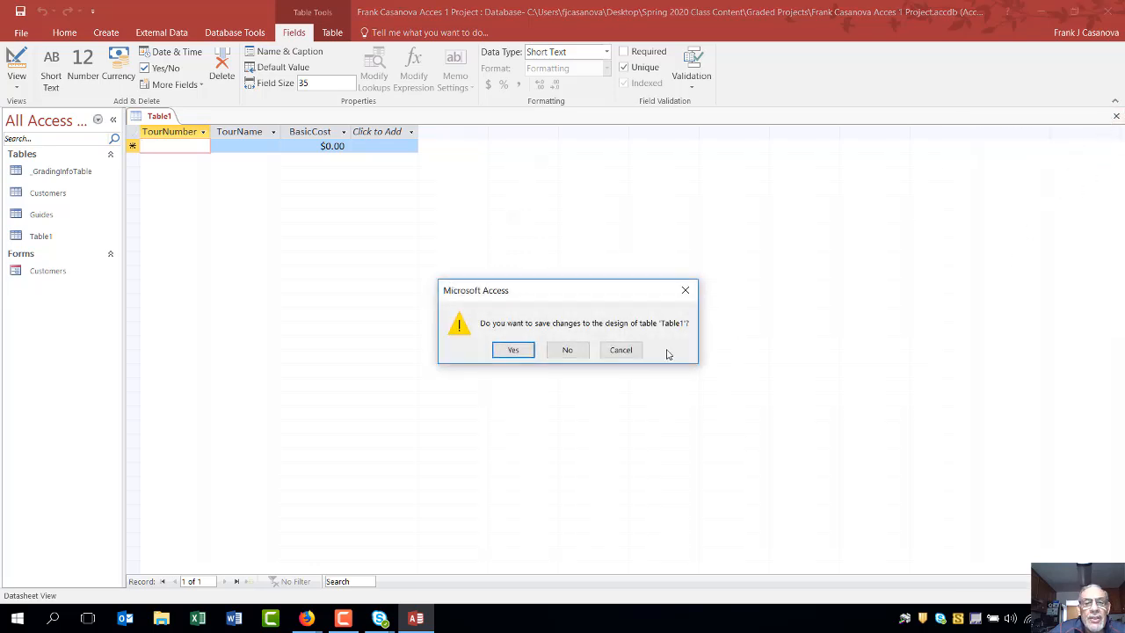
left_click(514, 351)
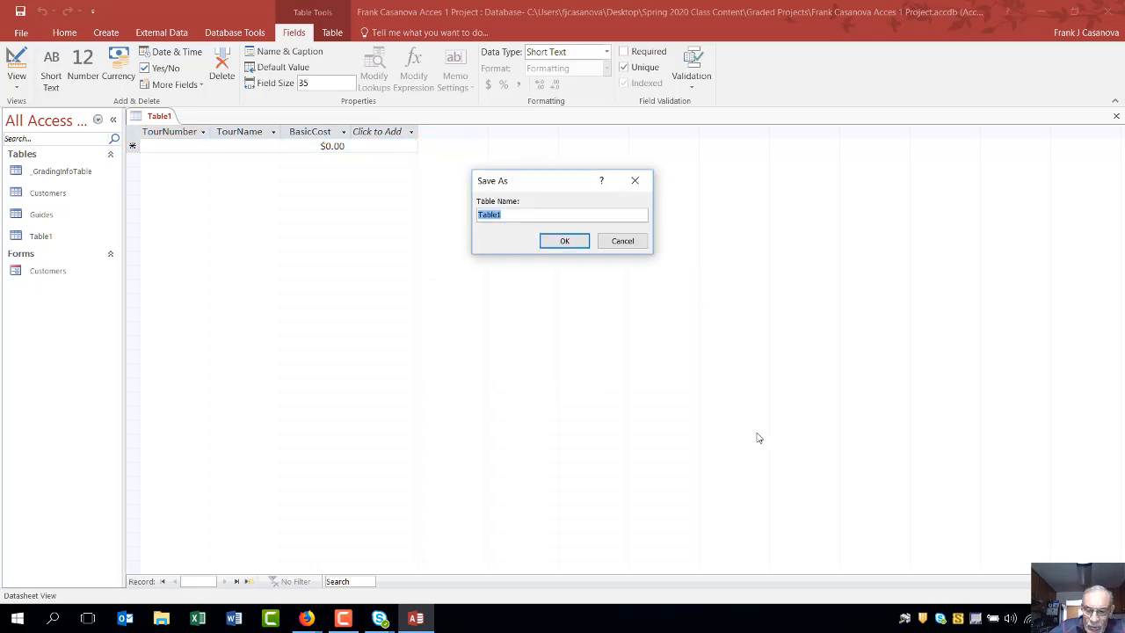
type("Tours")
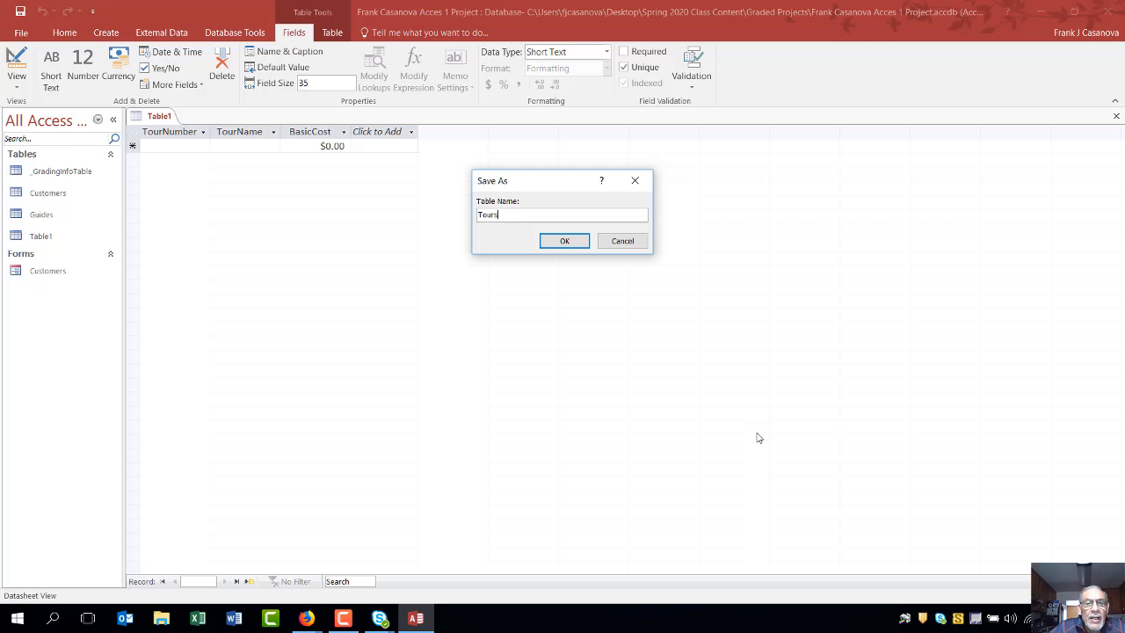
left_click(565, 239)
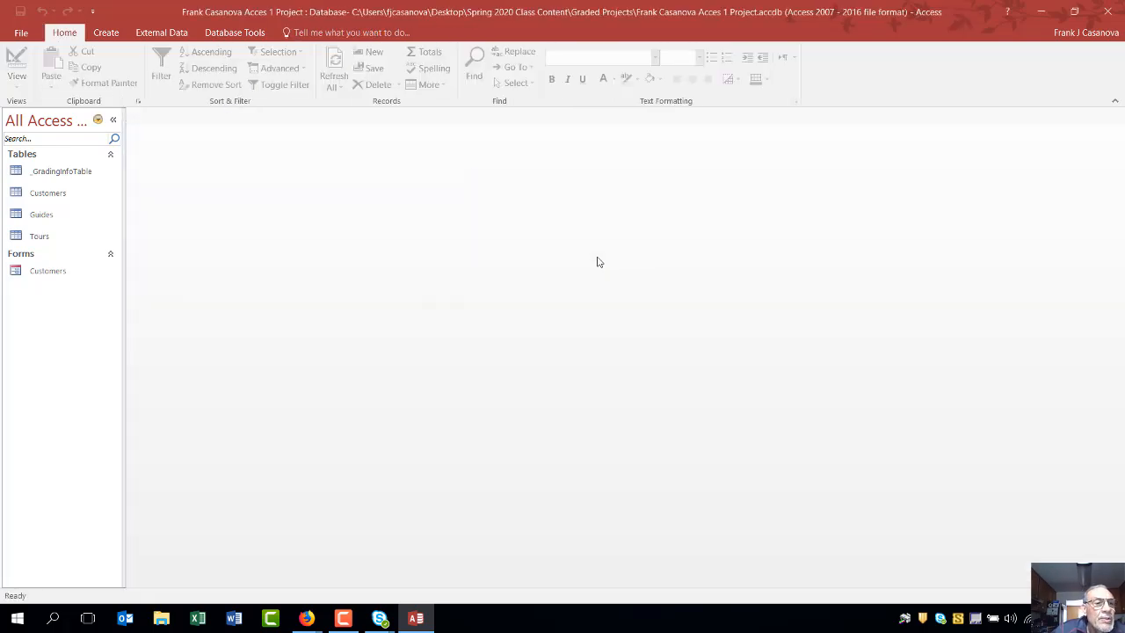
Open the Tours table and start its first record with TourNumber W0101 and TourName House History.
double_click(39, 239)
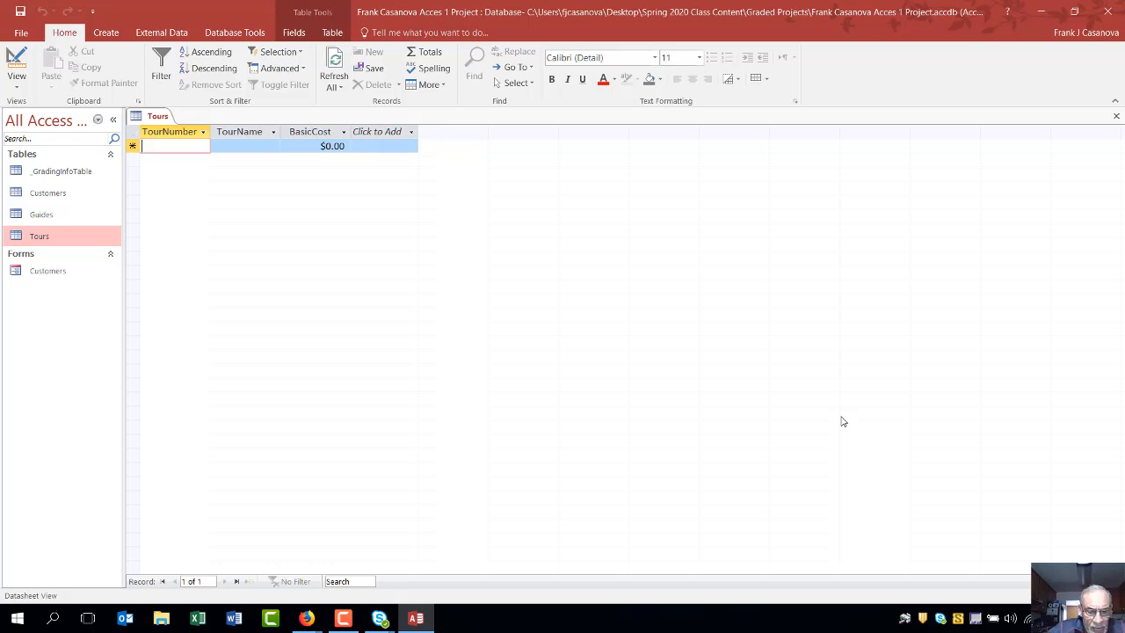
type("W")
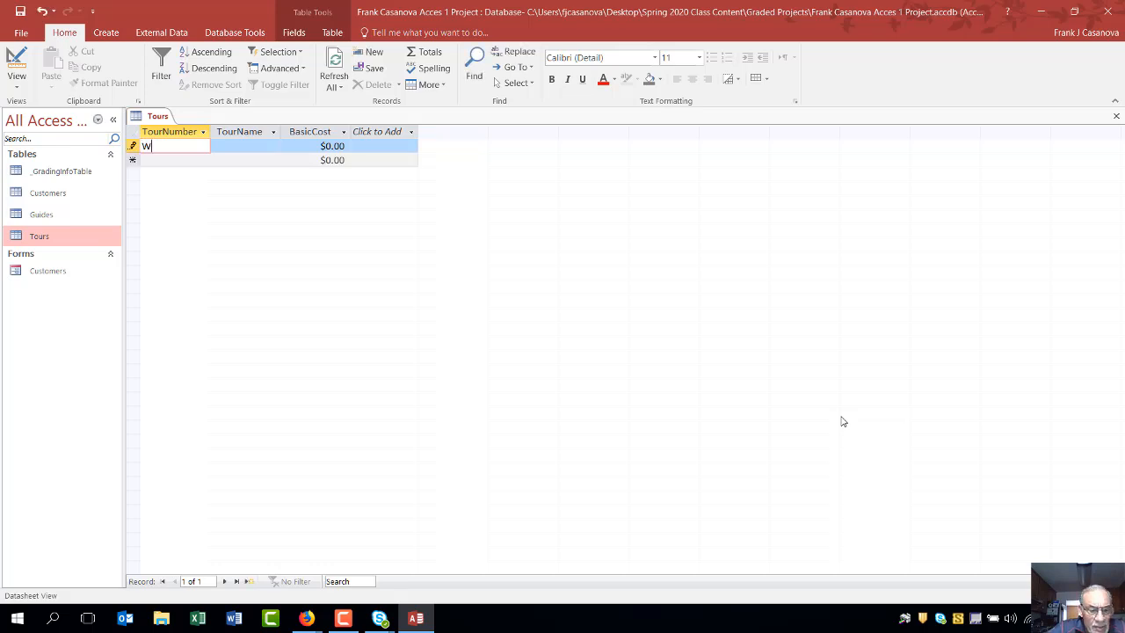
type("0101")
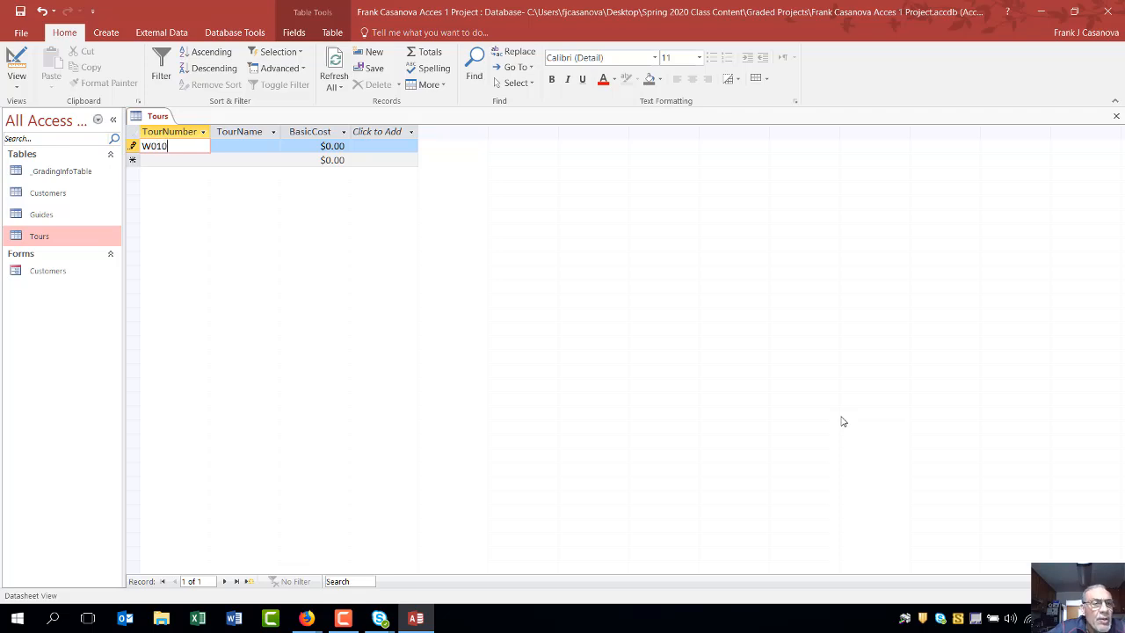
left_click(236, 146)
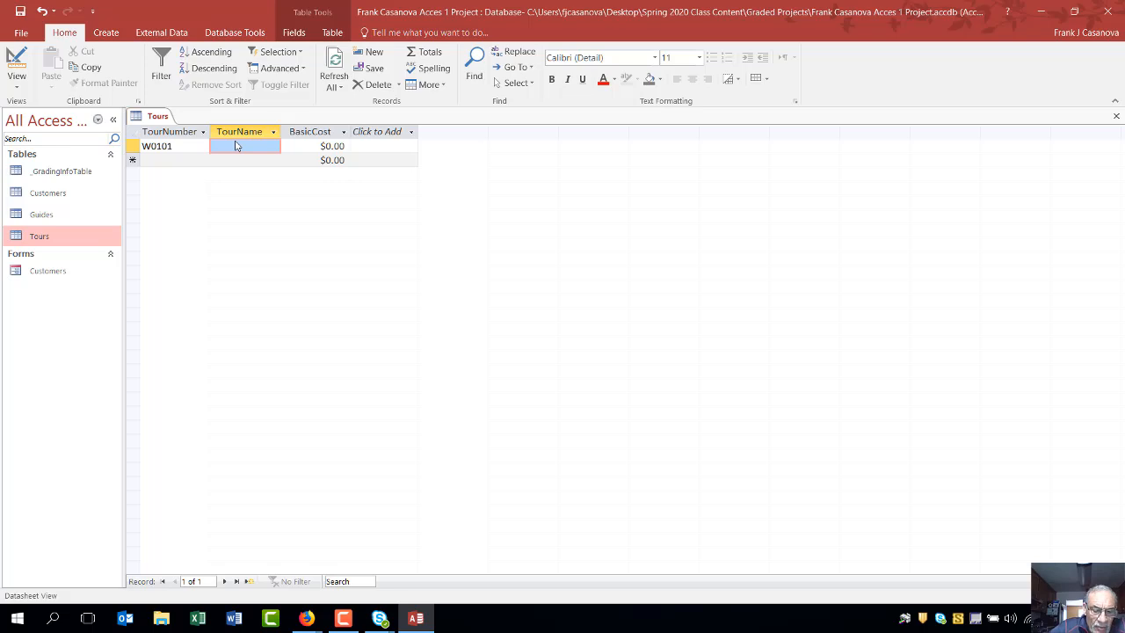
type("Hous")
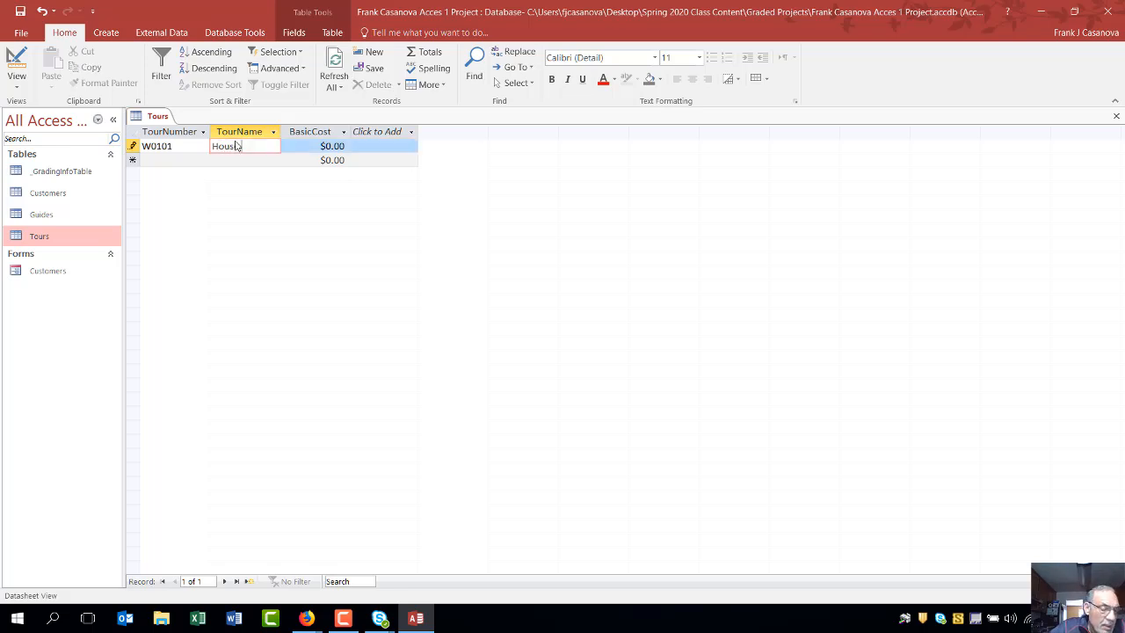
type("e History")
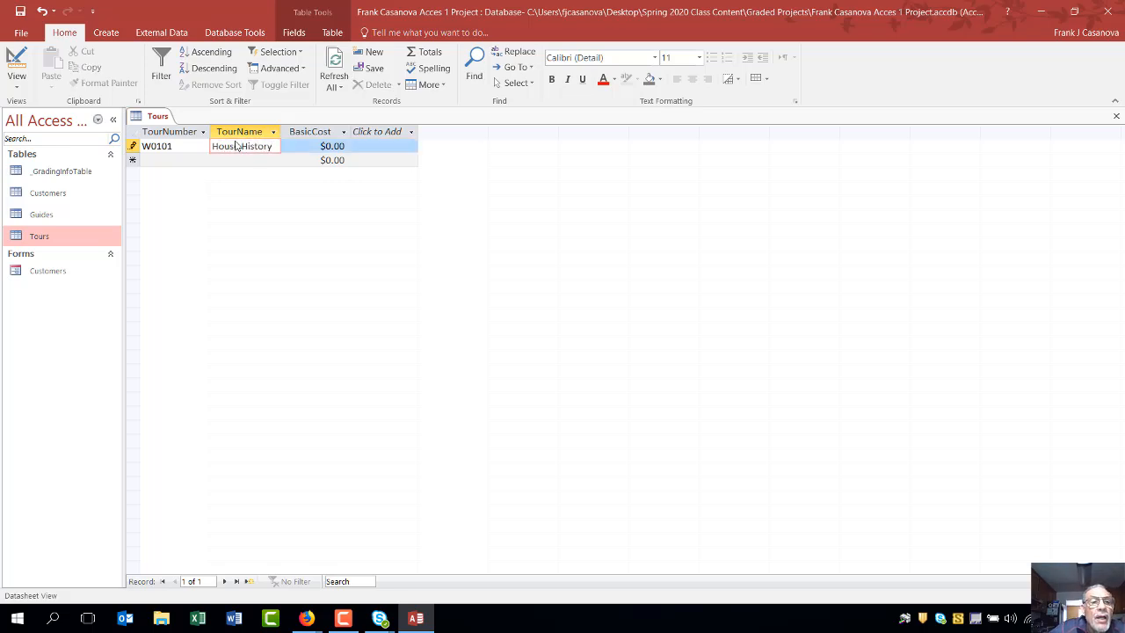
Set the House History record's BasicCost to $35.00, and save and close the Tours table.
left_click(322, 146)
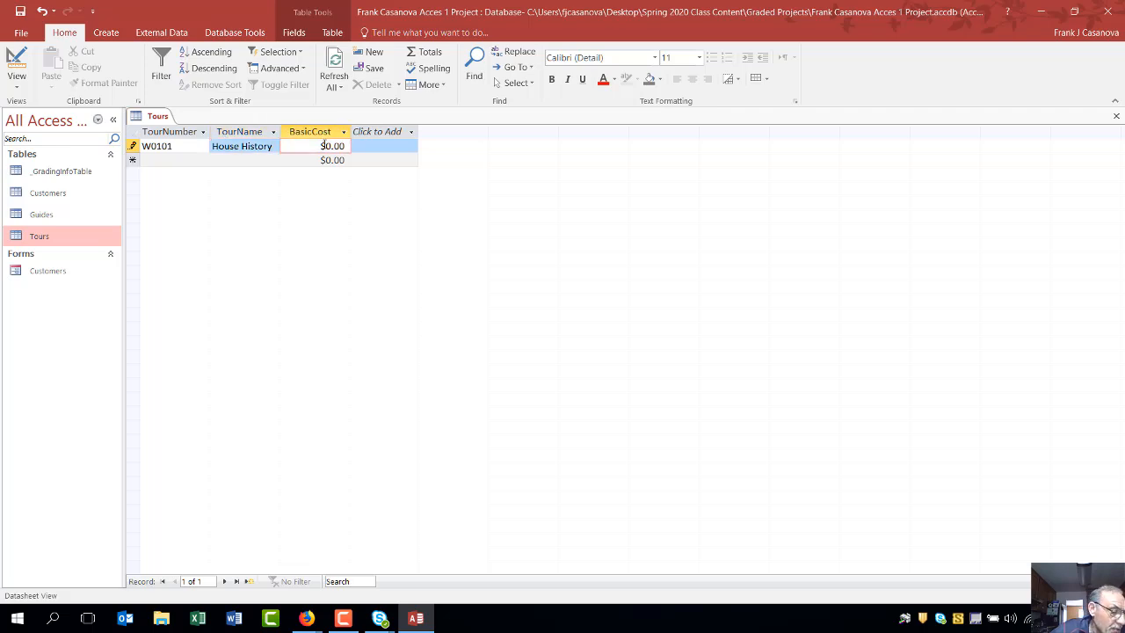
type("55")
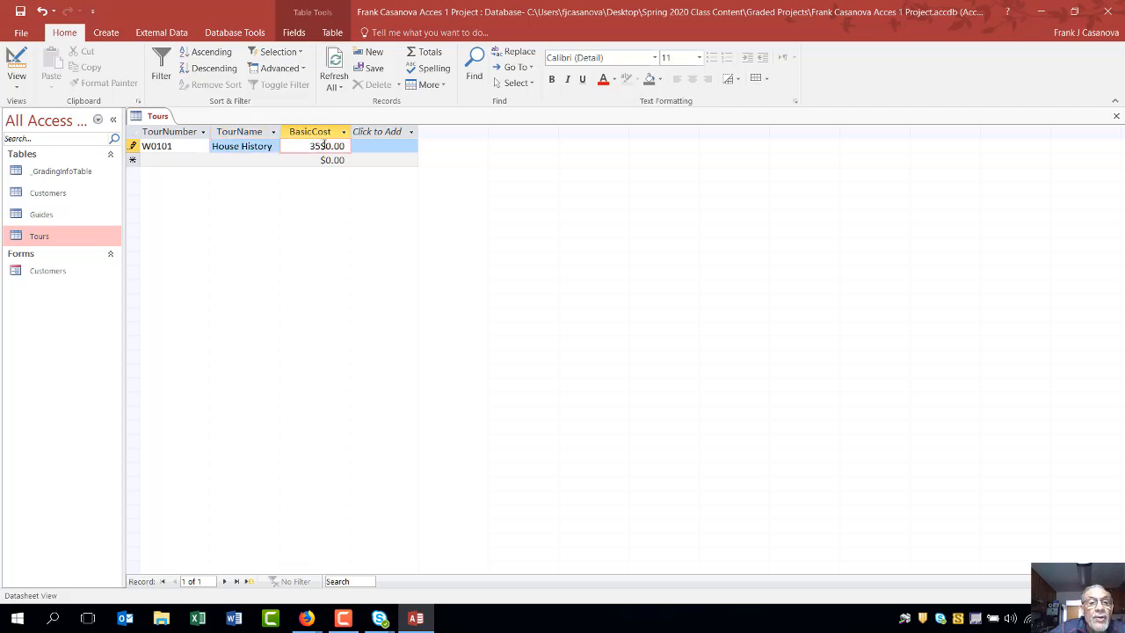
key("Escape")
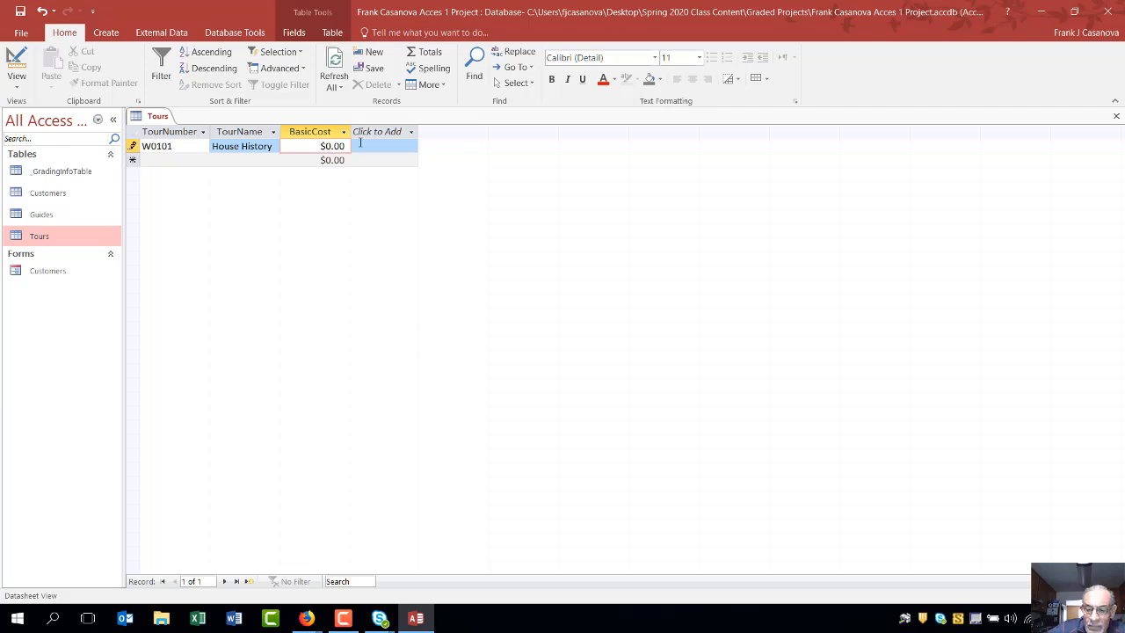
key("BackSpace")
type("35")
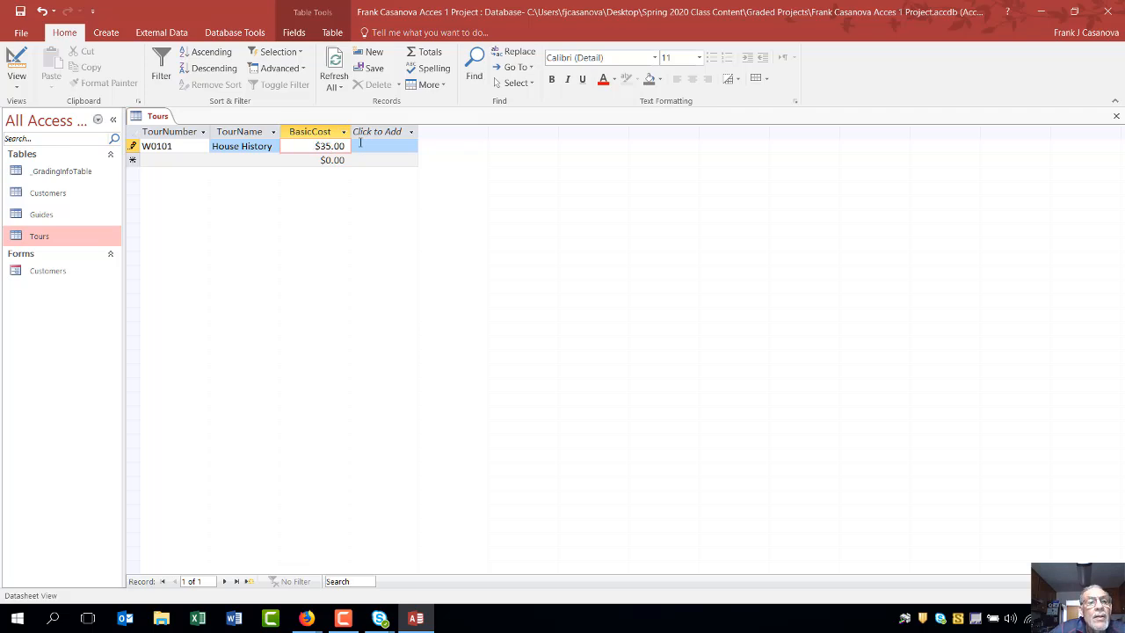
left_click(375, 140)
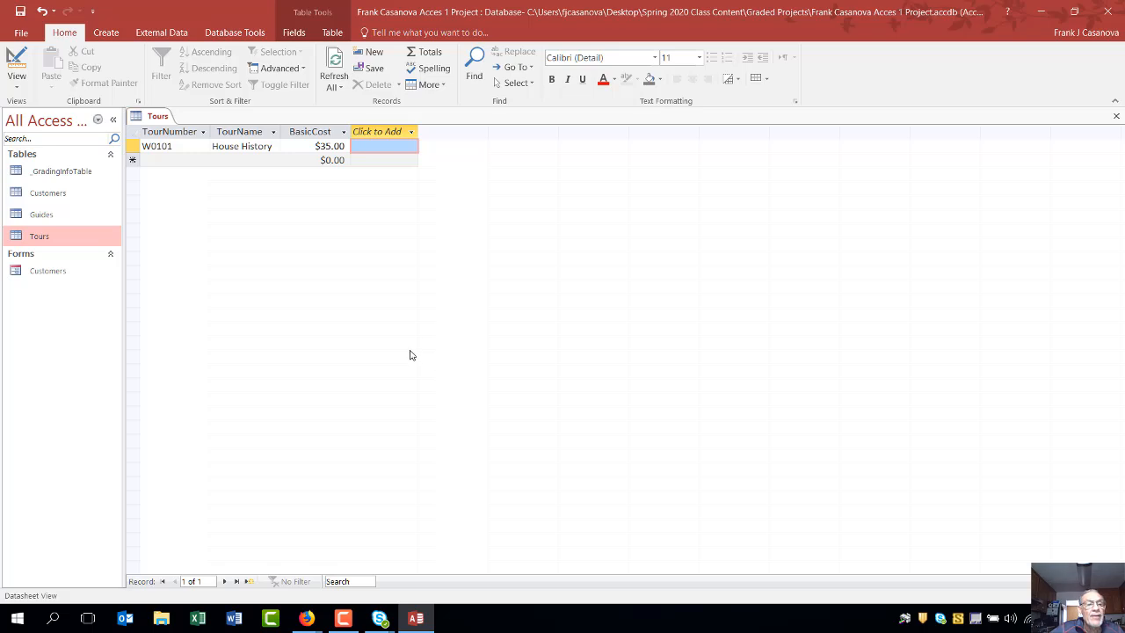
left_click(21, 13)
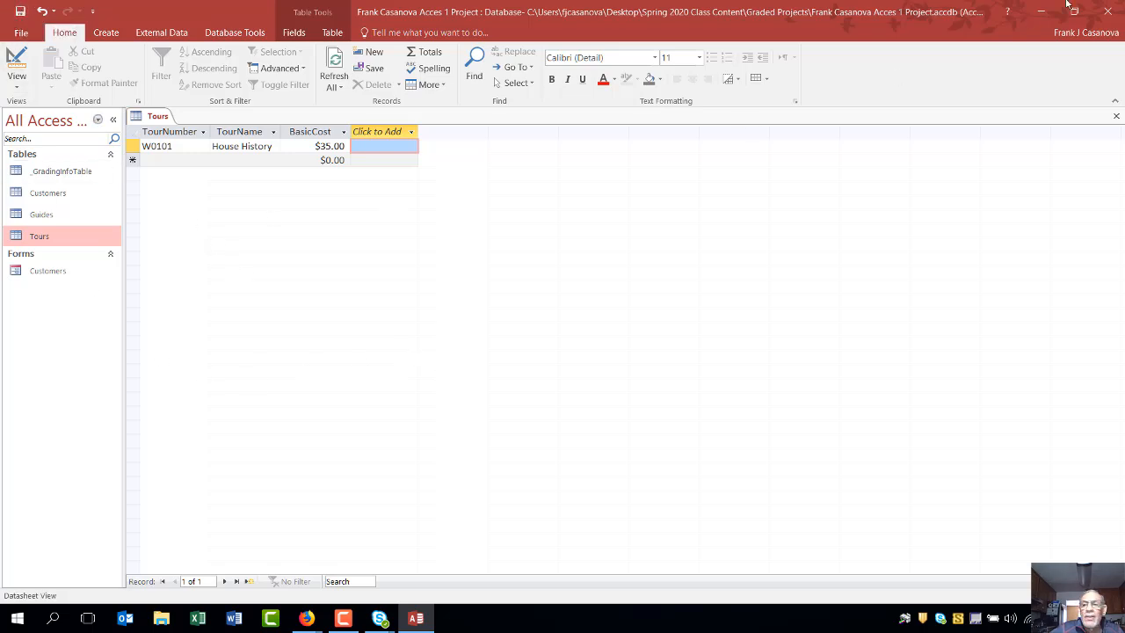
left_click(1118, 115)
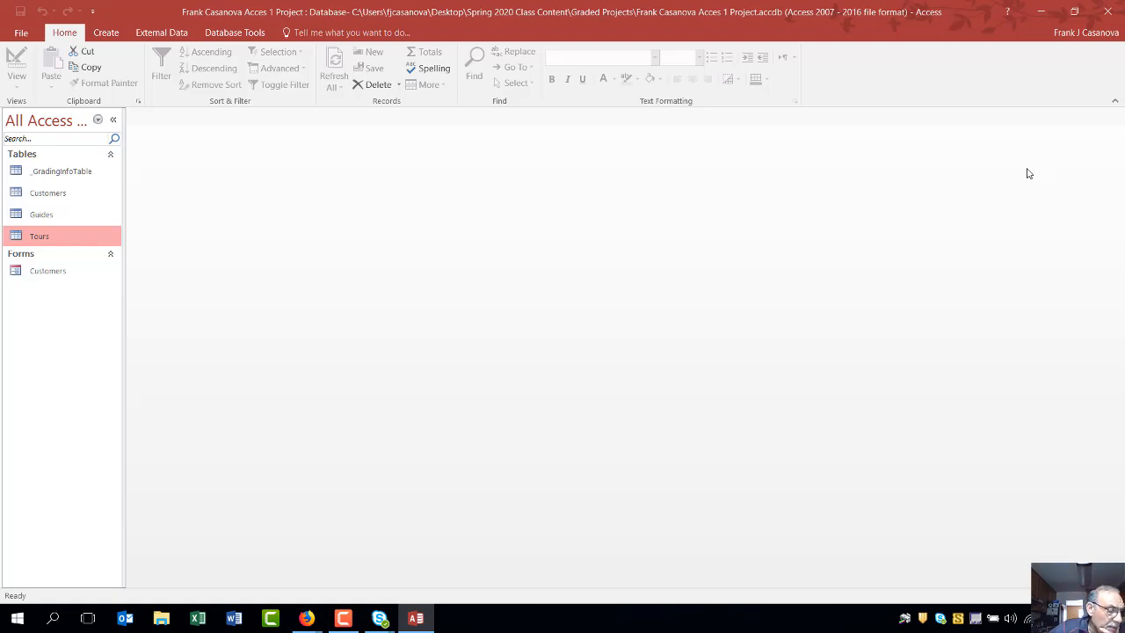
Create a new table in Design view with a GroupNumber field of the AutoNumber data type.
left_click(110, 33)
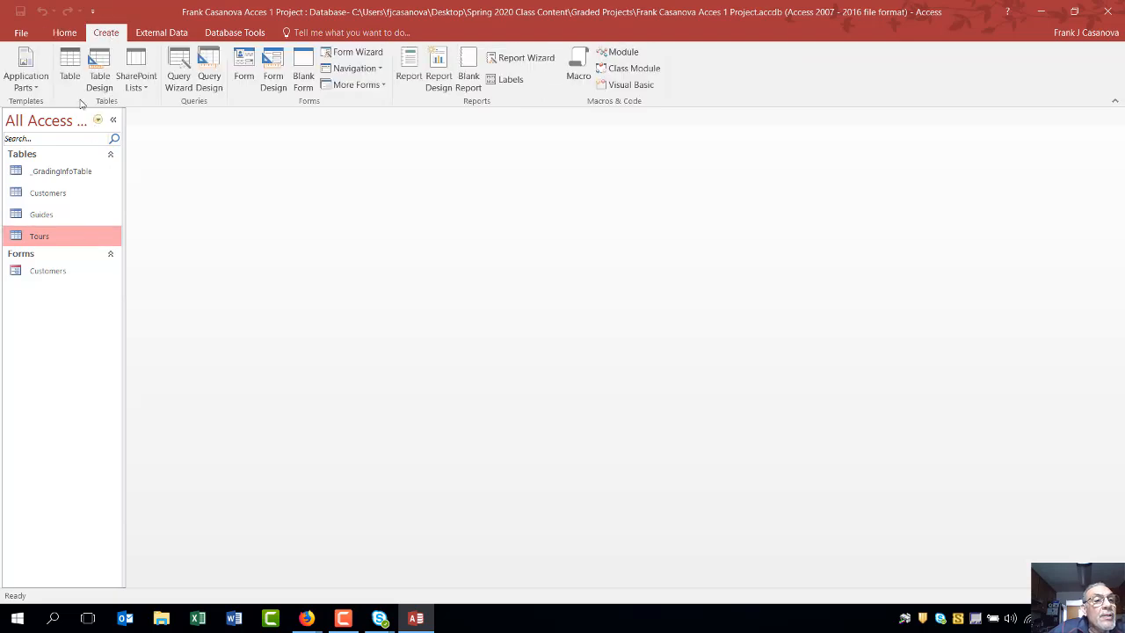
left_click(101, 71)
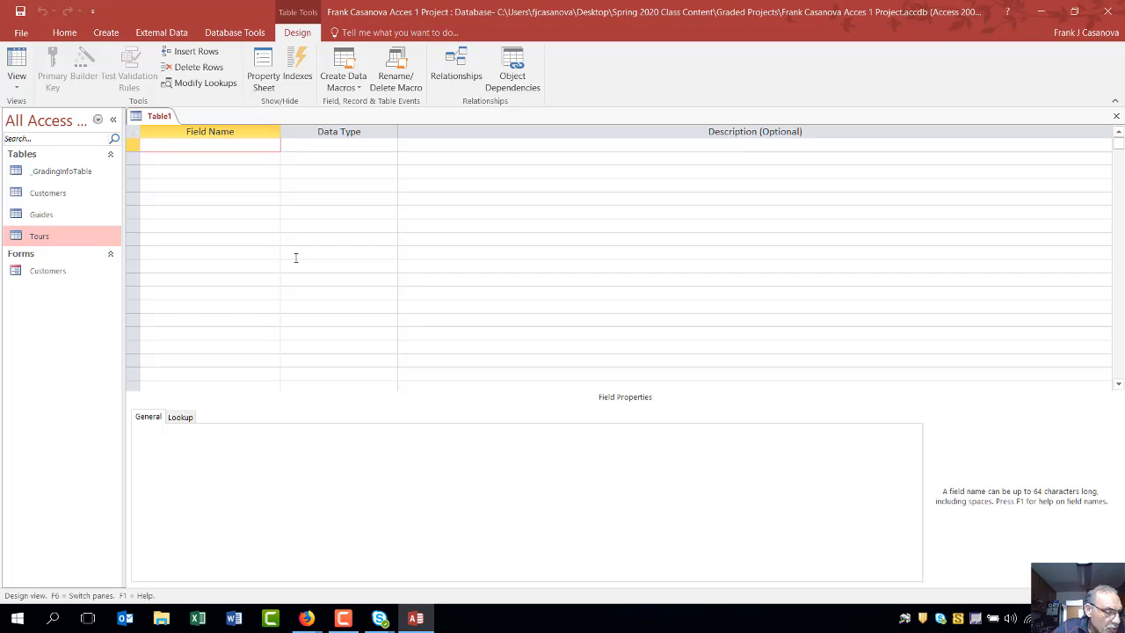
type("G")
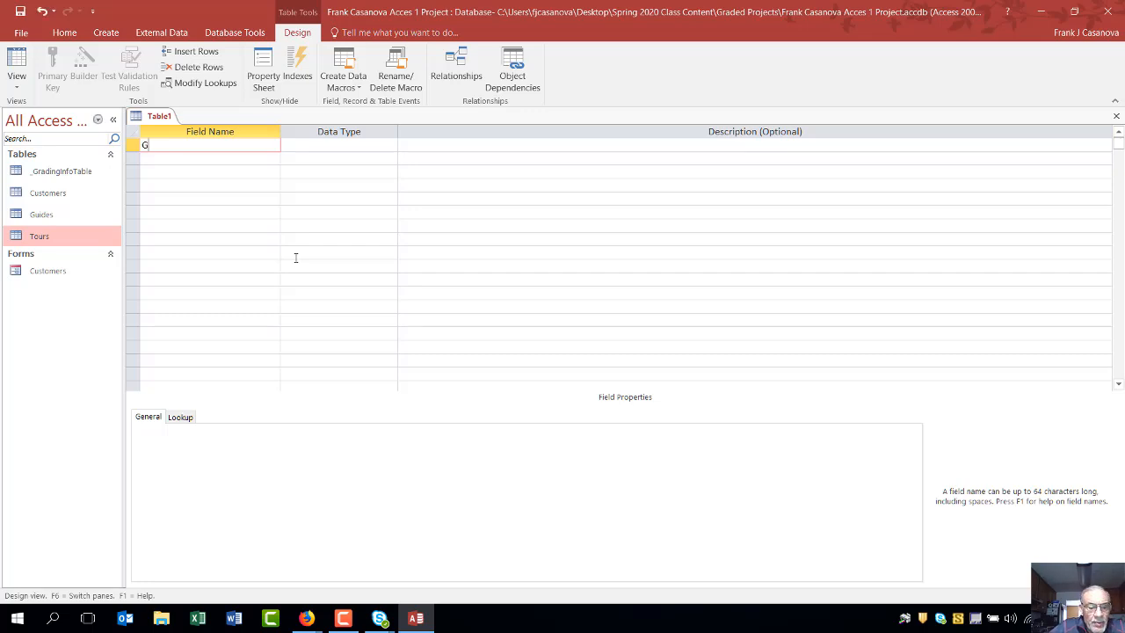
type("roupNumber")
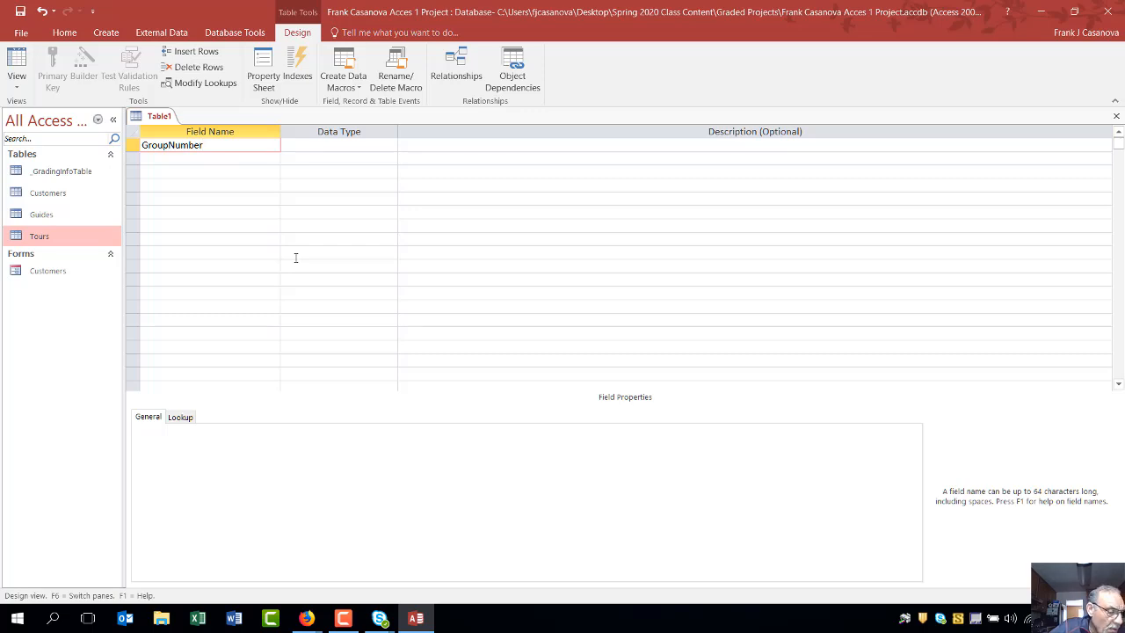
key("Tab")
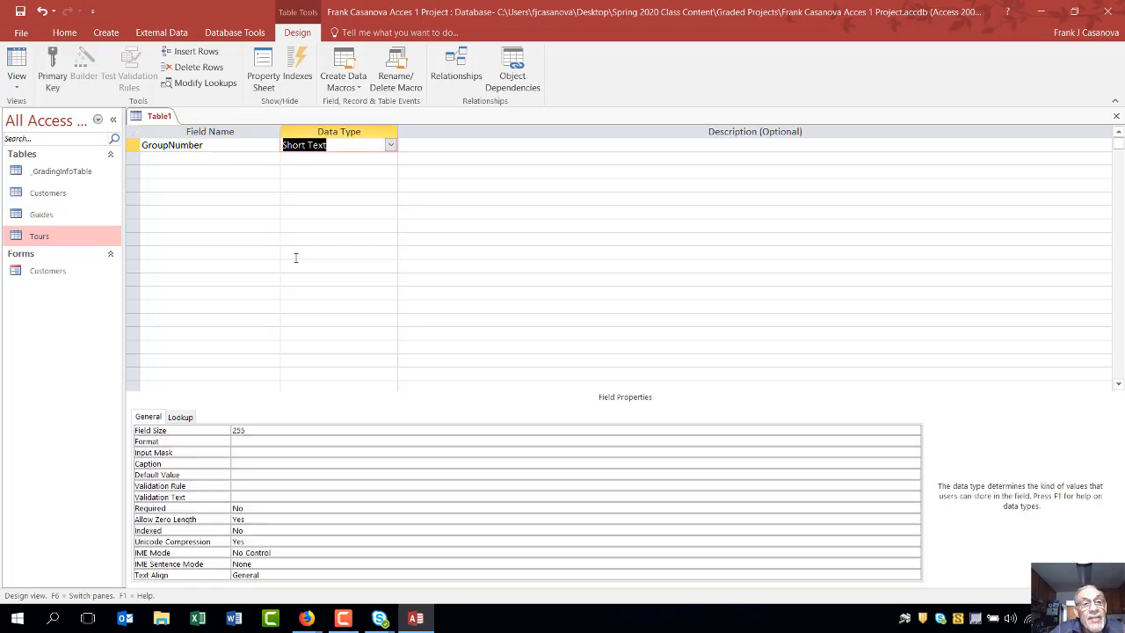
left_click(391, 145)
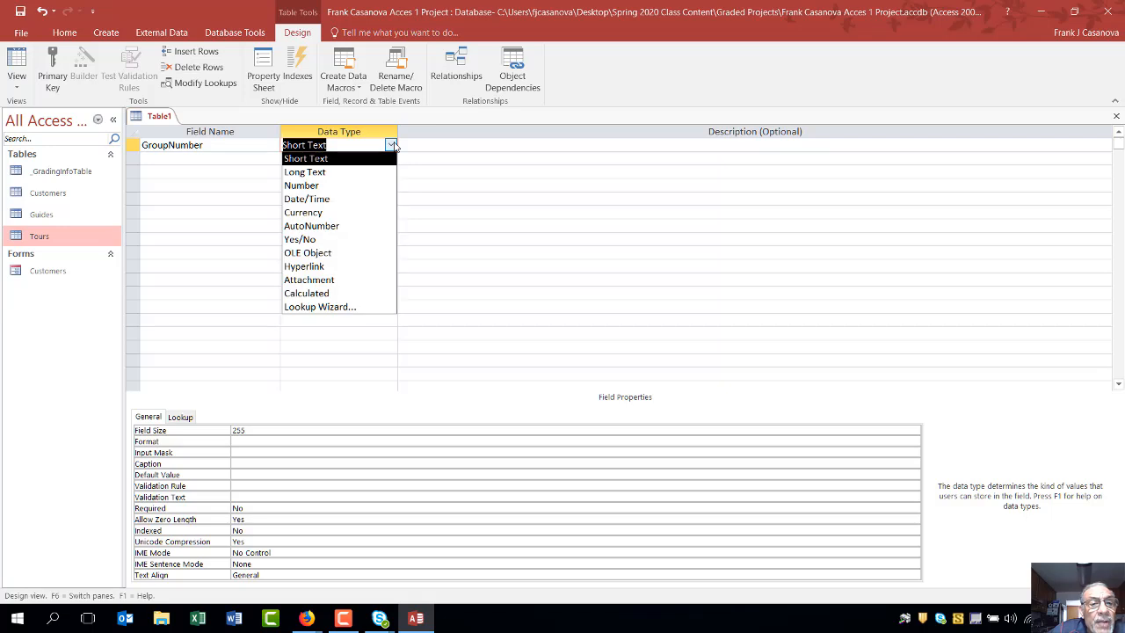
left_click(349, 225)
left_click(226, 158)
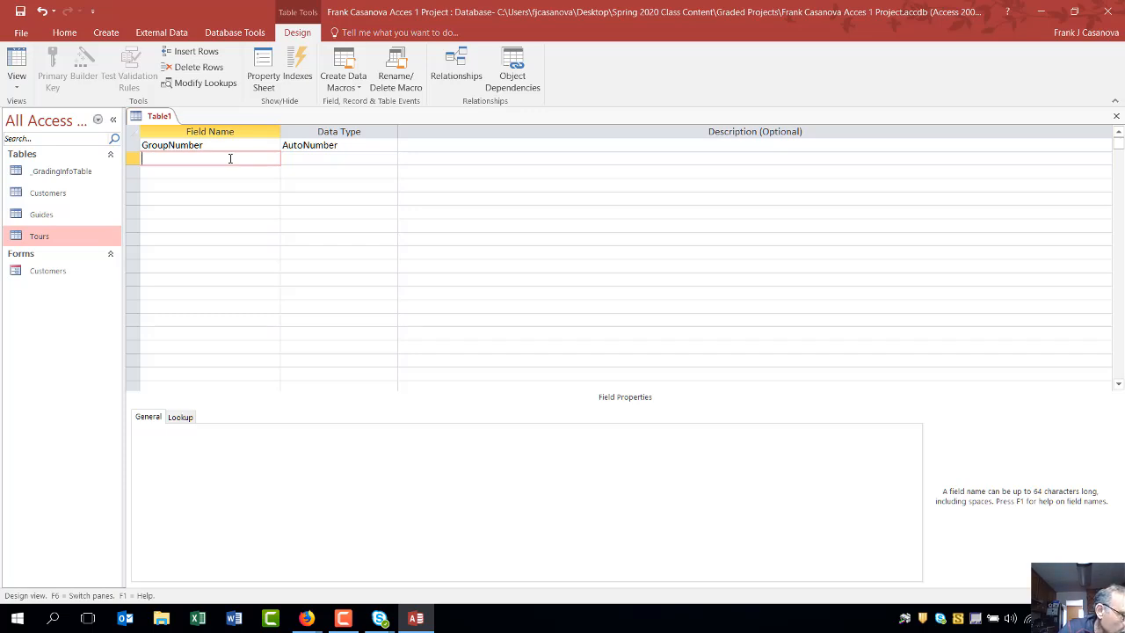
Make GroupNumber the primary key and save the table under the name Groups.
left_click(181, 145)
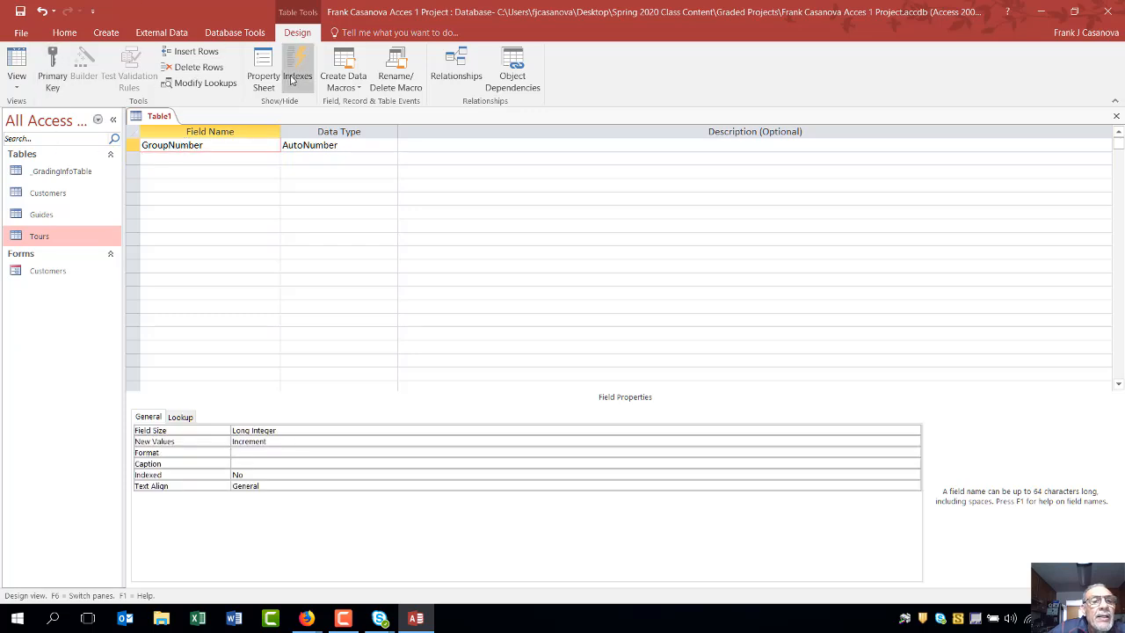
left_click(48, 72)
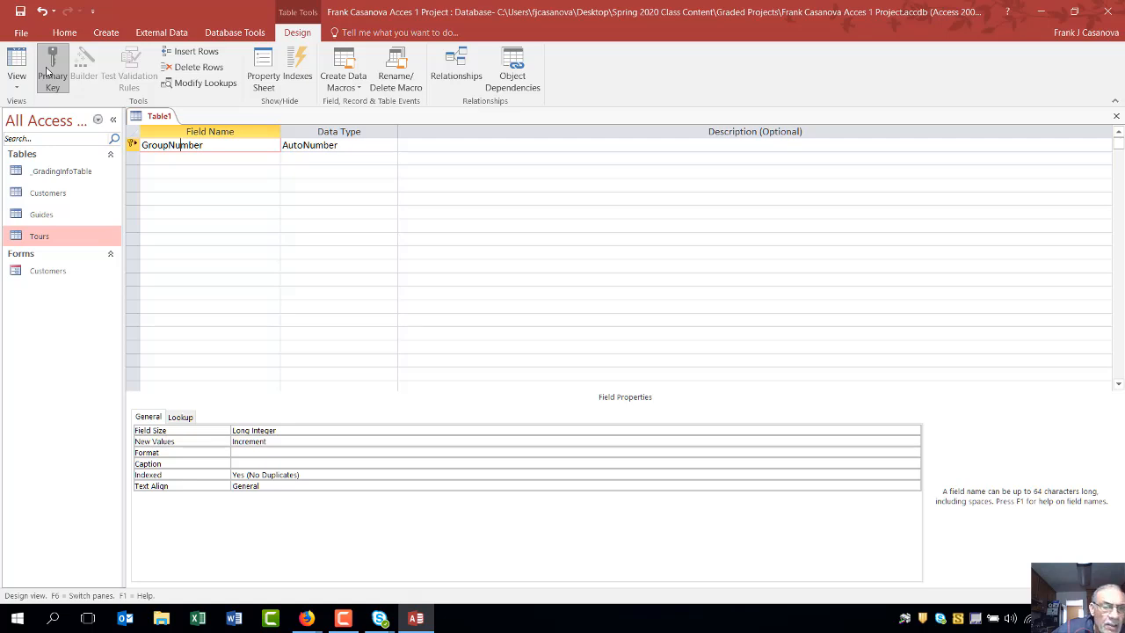
left_click(19, 11)
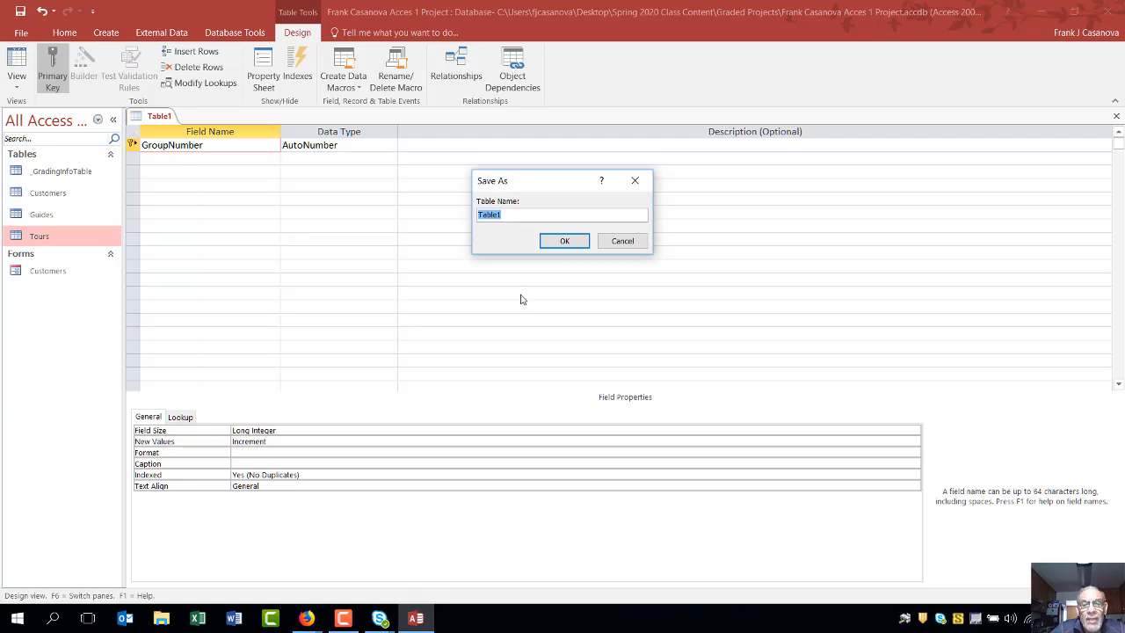
type("Groups")
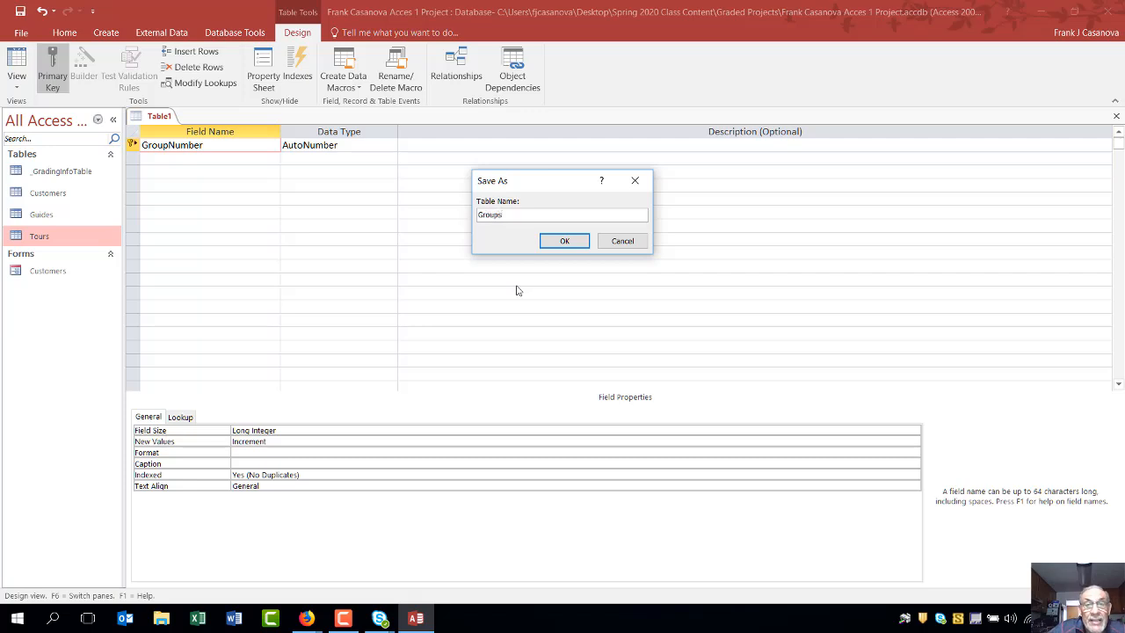
left_click(564, 241)
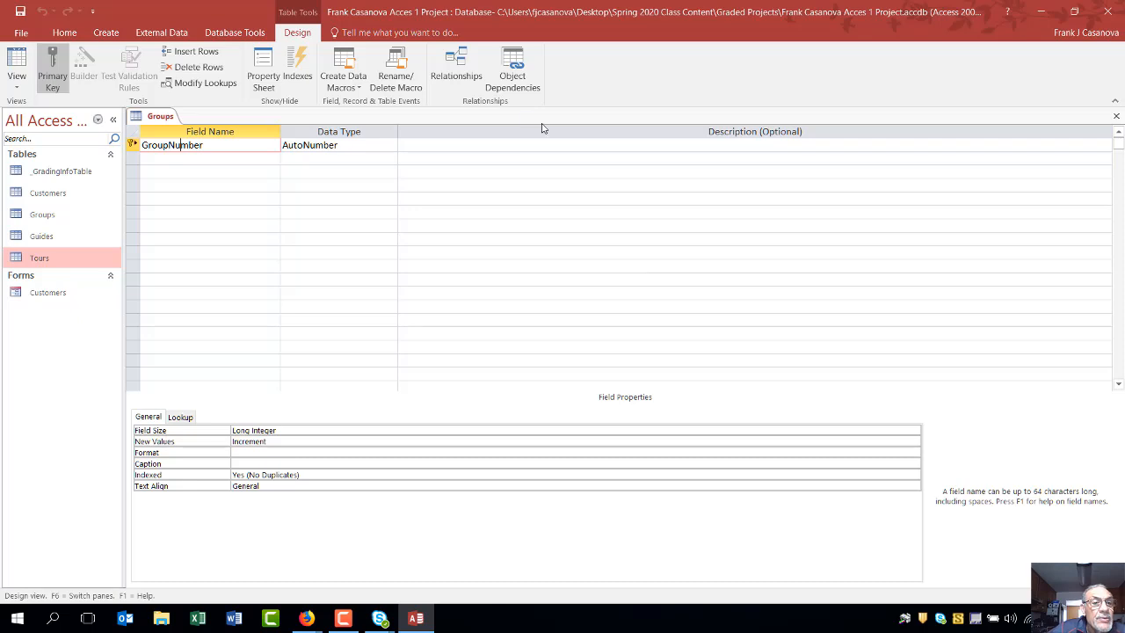
Add a CustomerID field with the Short Text data type to the Groups table, and save and close it.
left_click(209, 158)
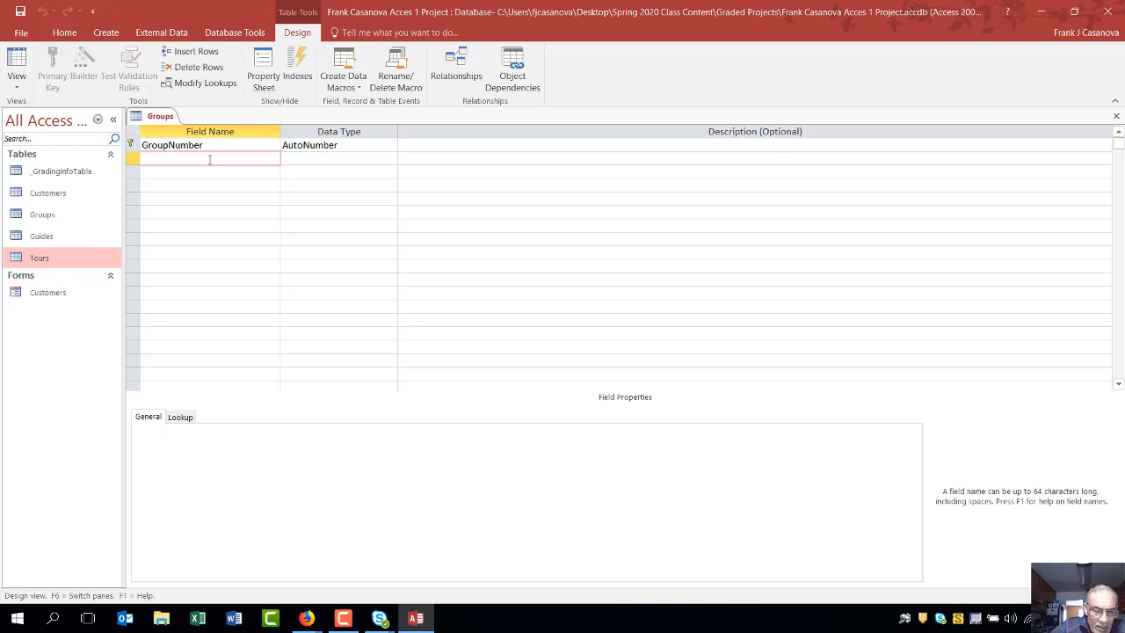
type("Custom")
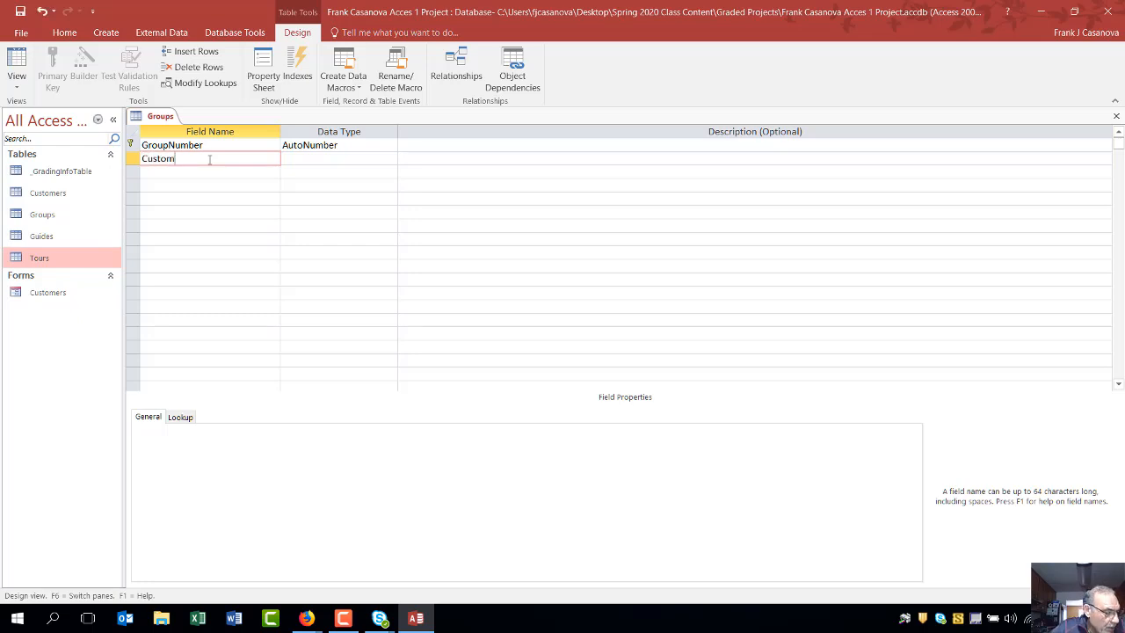
type("erID")
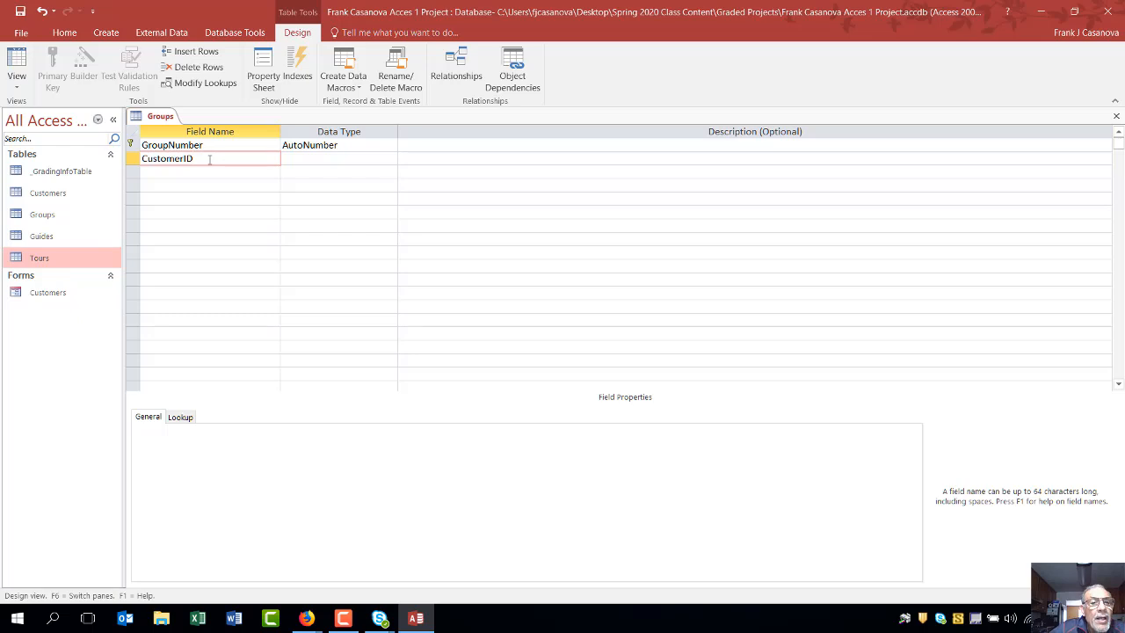
left_click(333, 158)
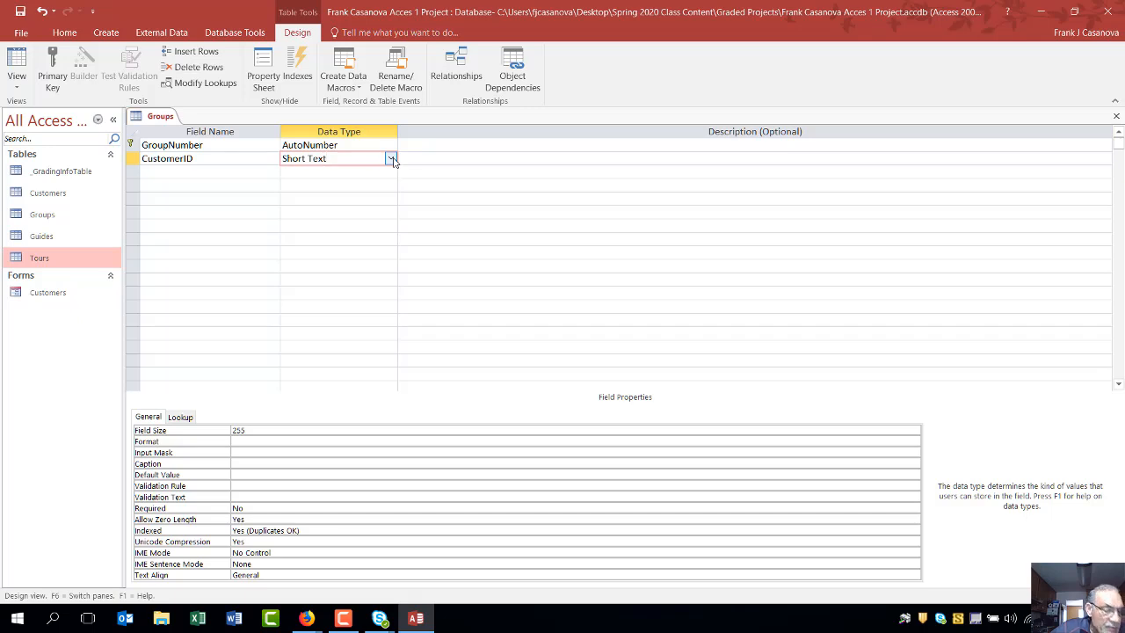
left_click(219, 171)
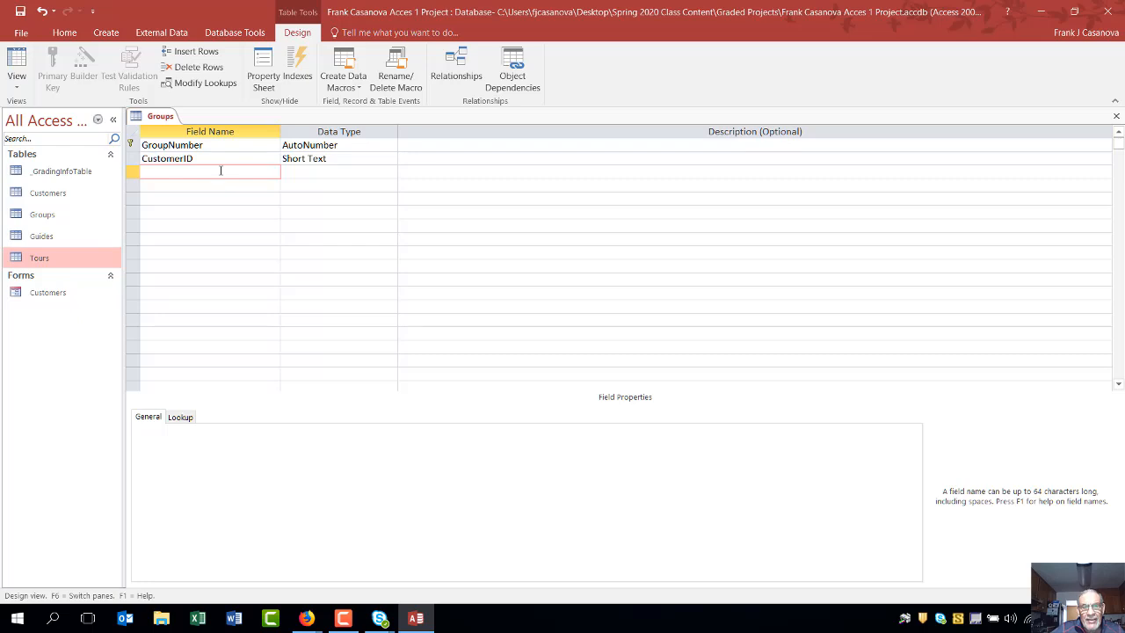
left_click(21, 11)
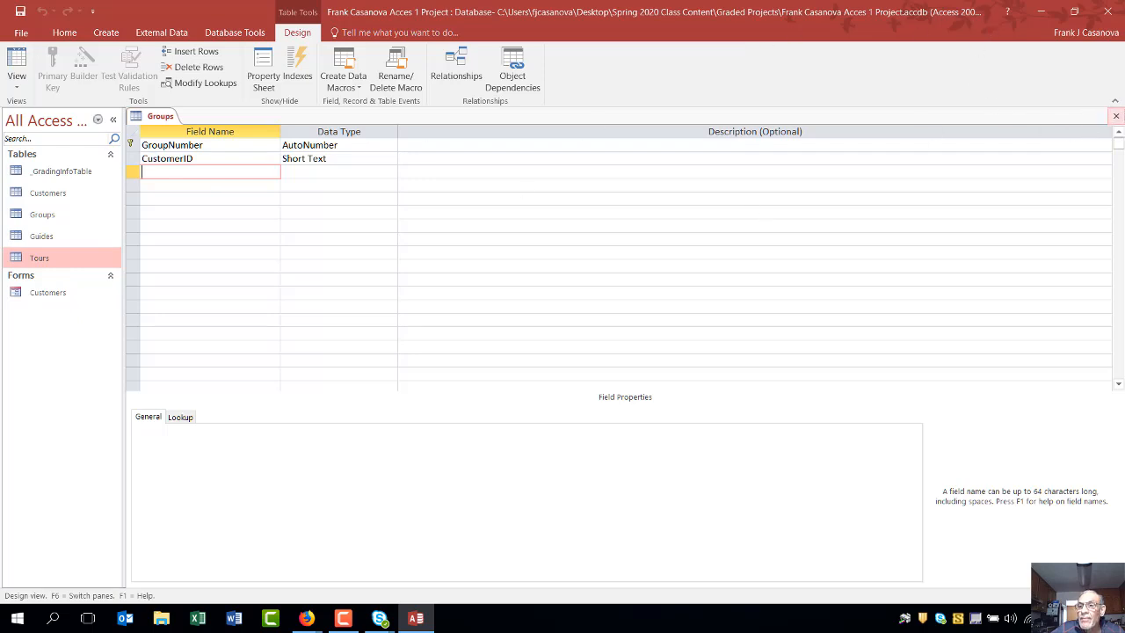
left_click(1117, 117)
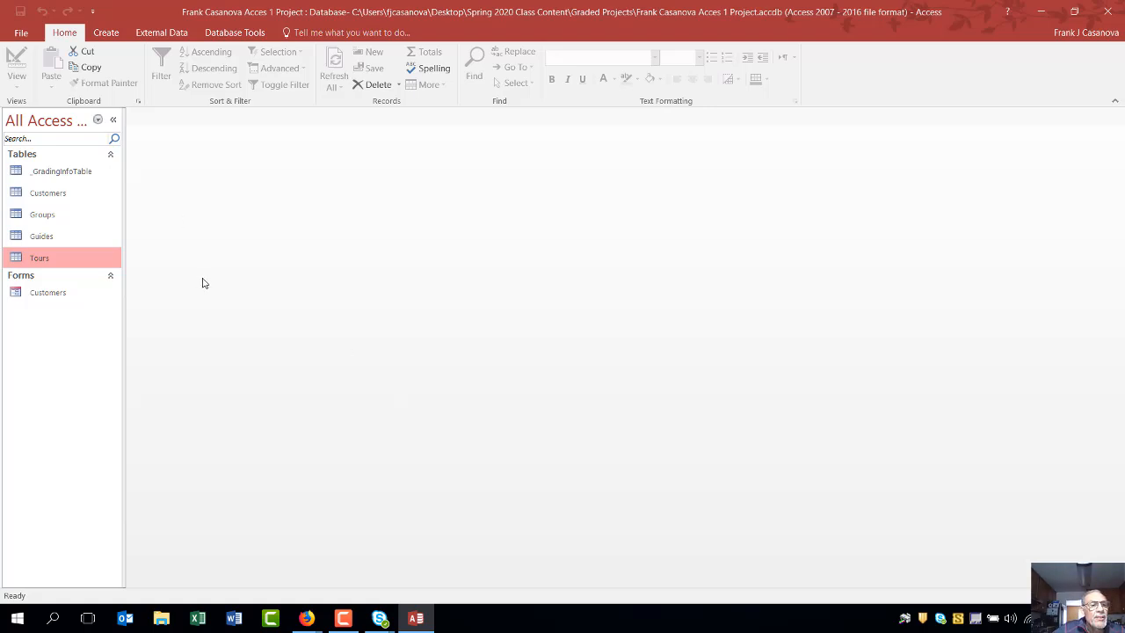
Open the Guides table and switch it to Design view.
left_click(55, 239)
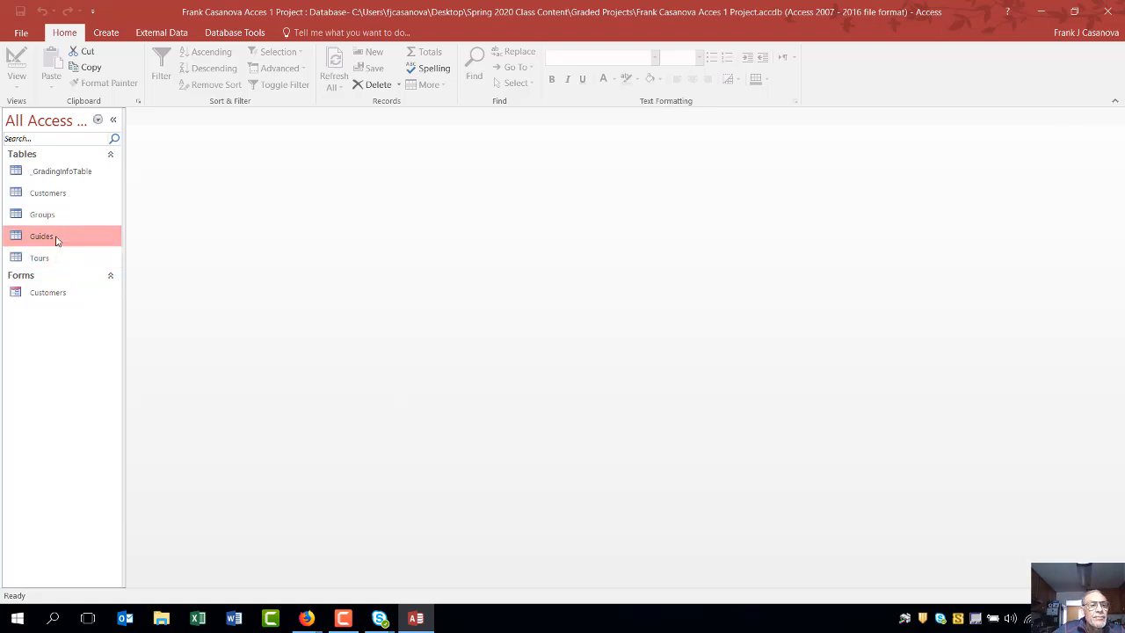
double_click(57, 240)
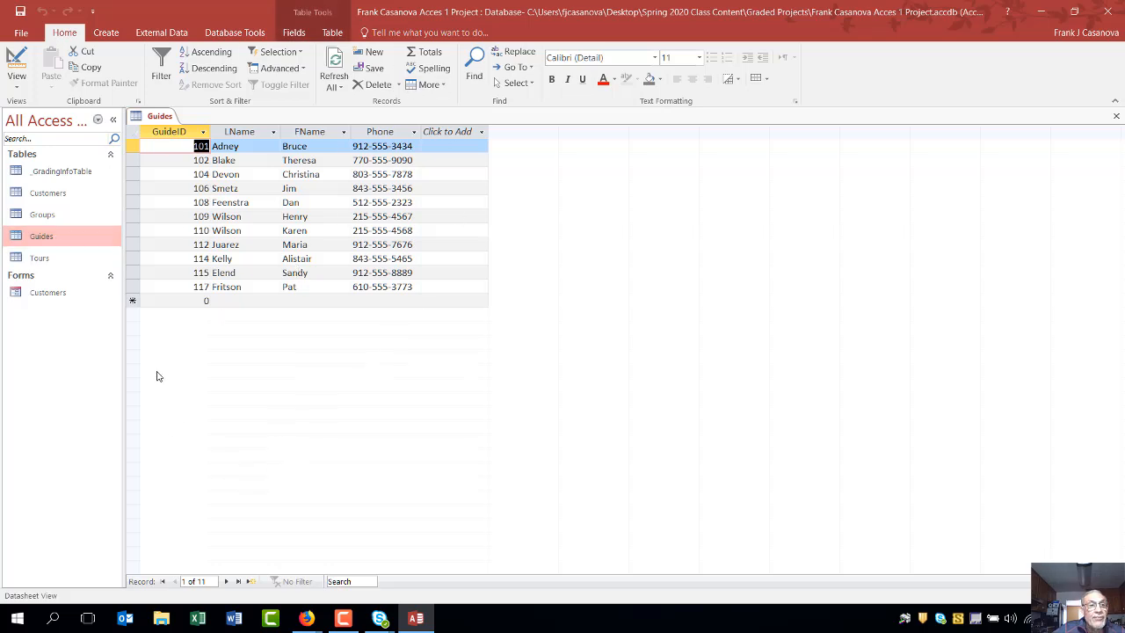
left_click(16, 60)
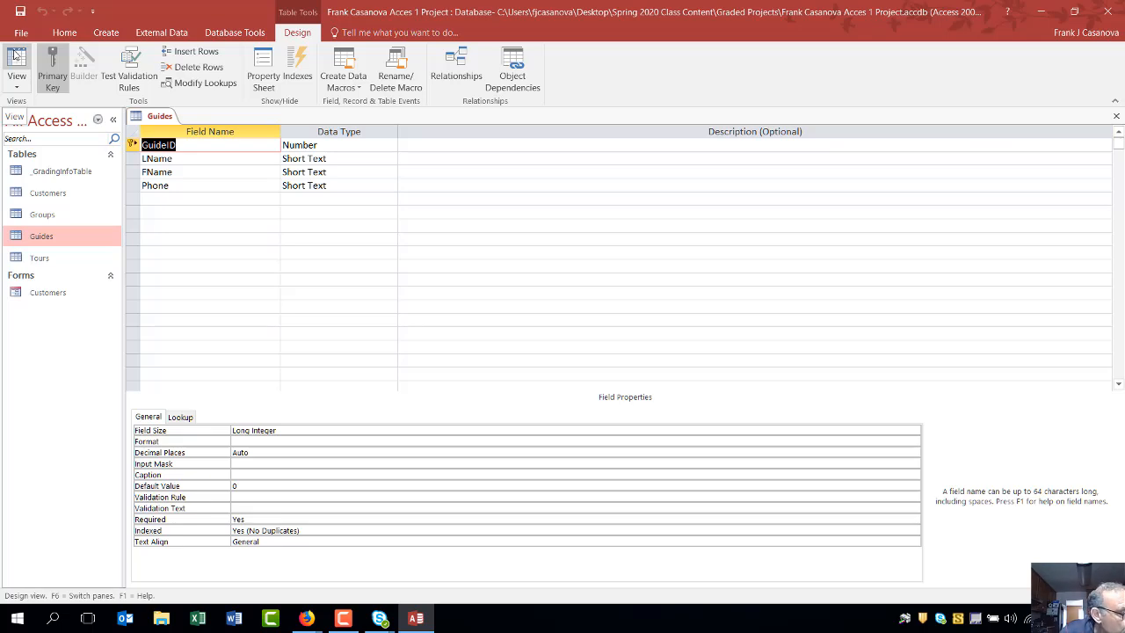
Rename the FName field as FirstName and the LName field as LastName in the Guides table.
left_click(148, 171)
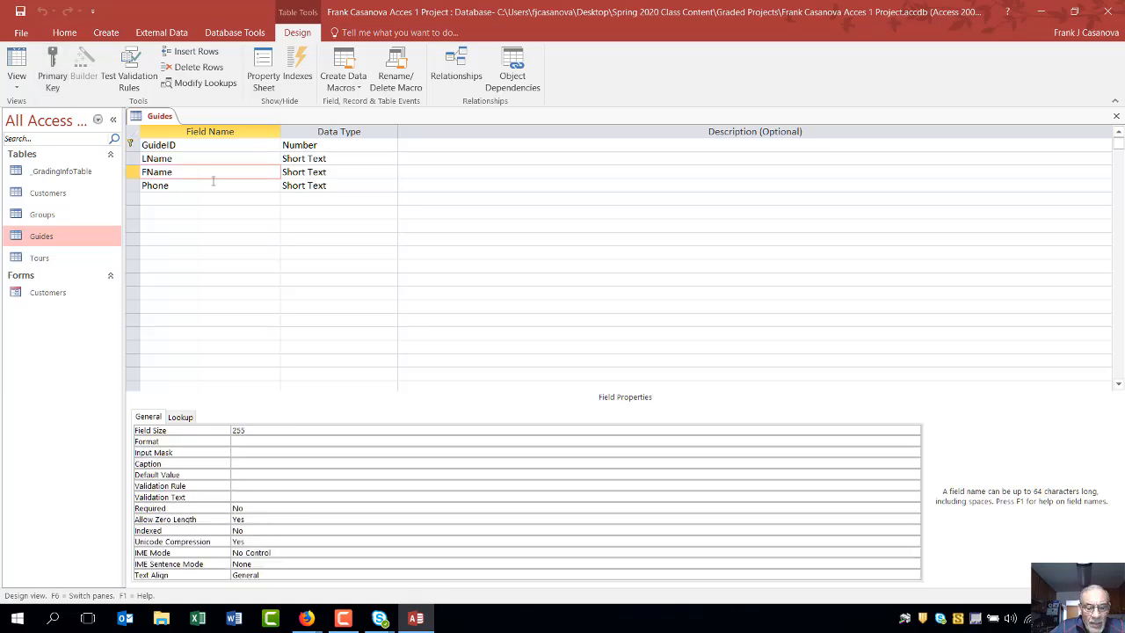
type("irst")
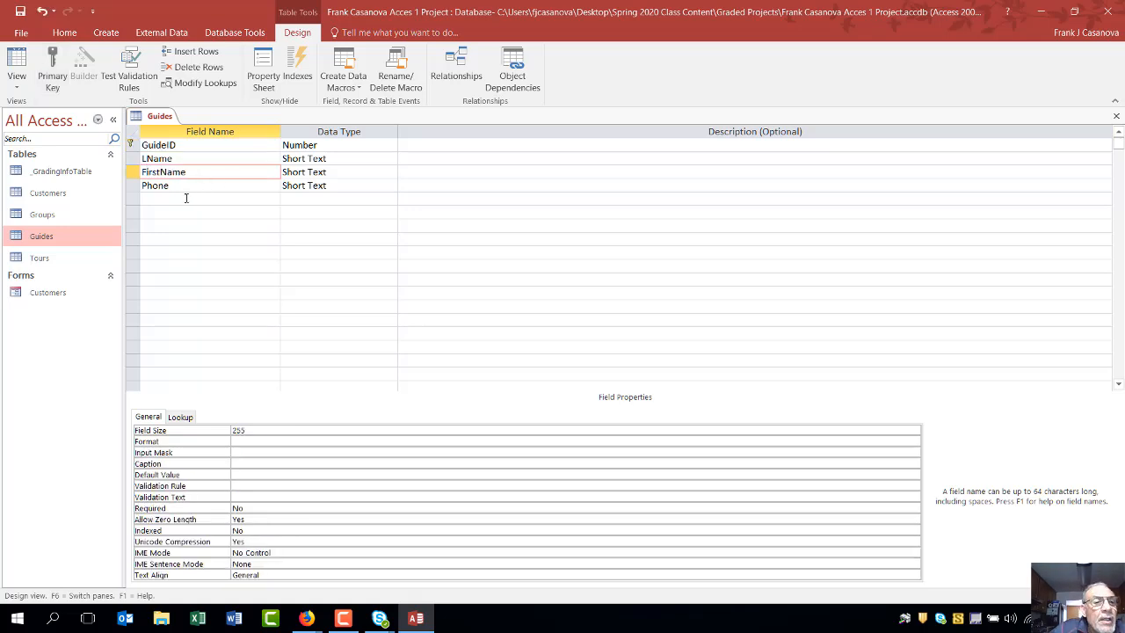
left_click(147, 161)
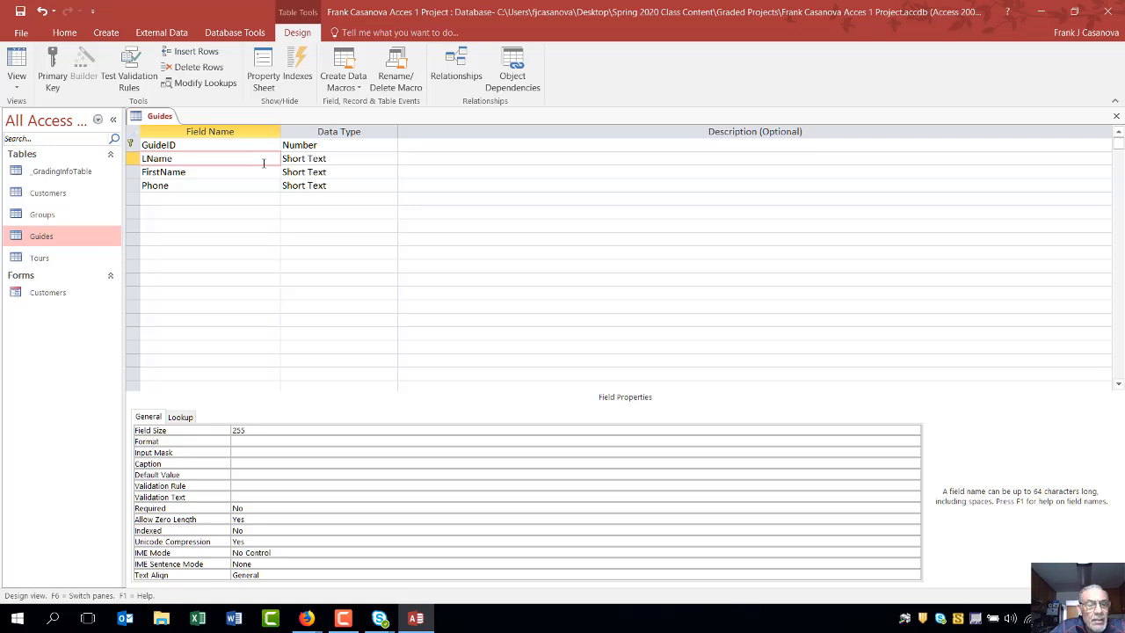
type("ast")
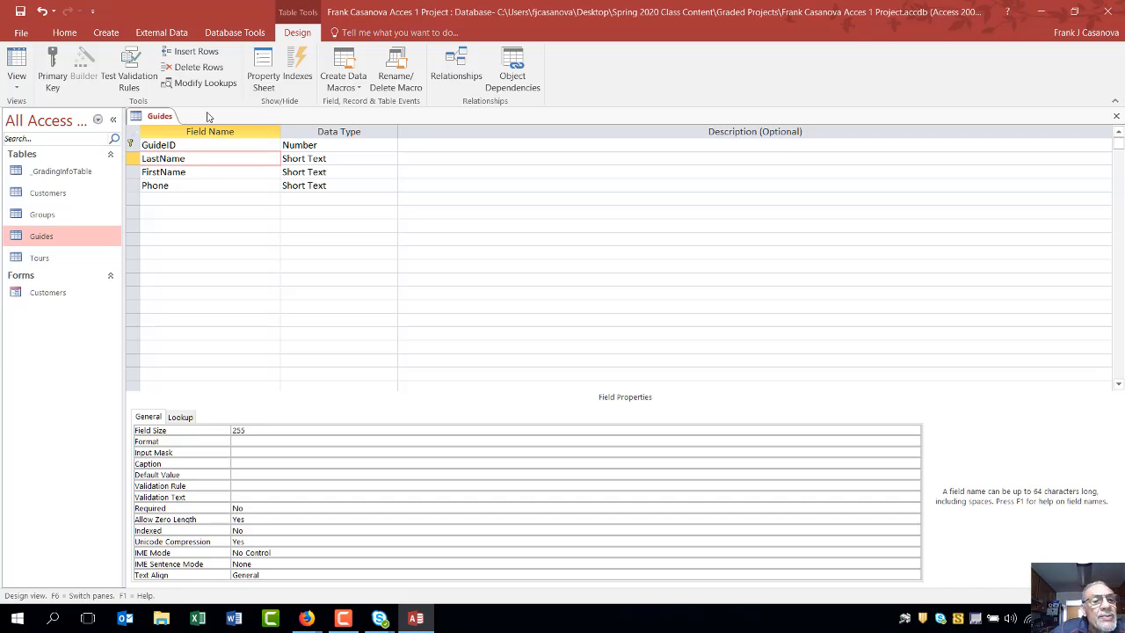
Change the data type of the GuideID field to Short Text.
left_click(358, 143)
left_click(391, 146)
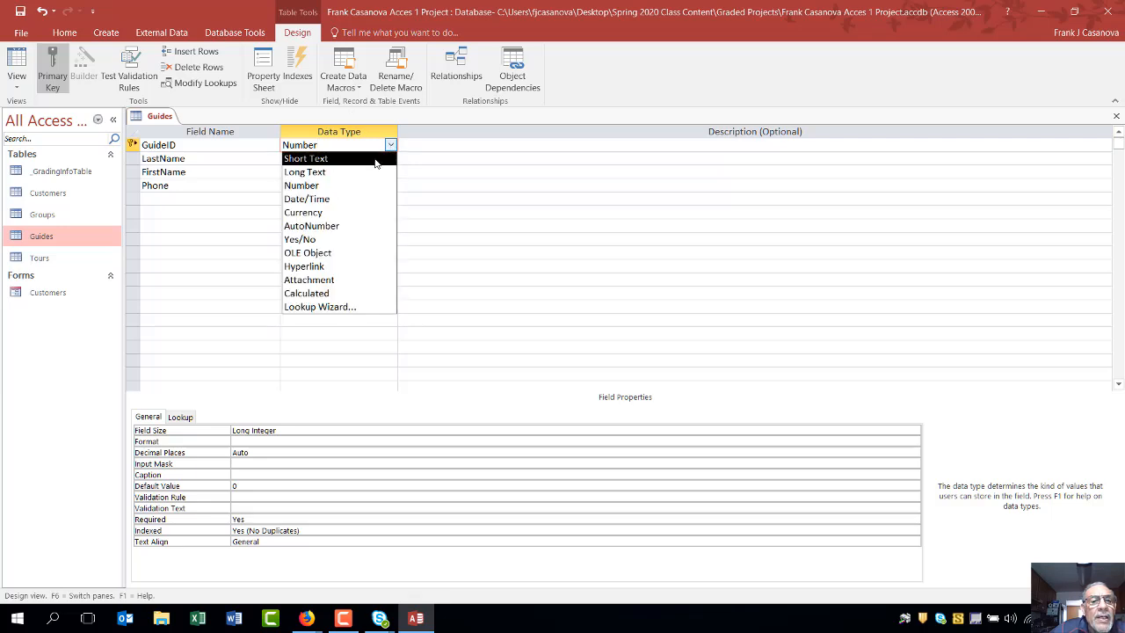
left_click(375, 162)
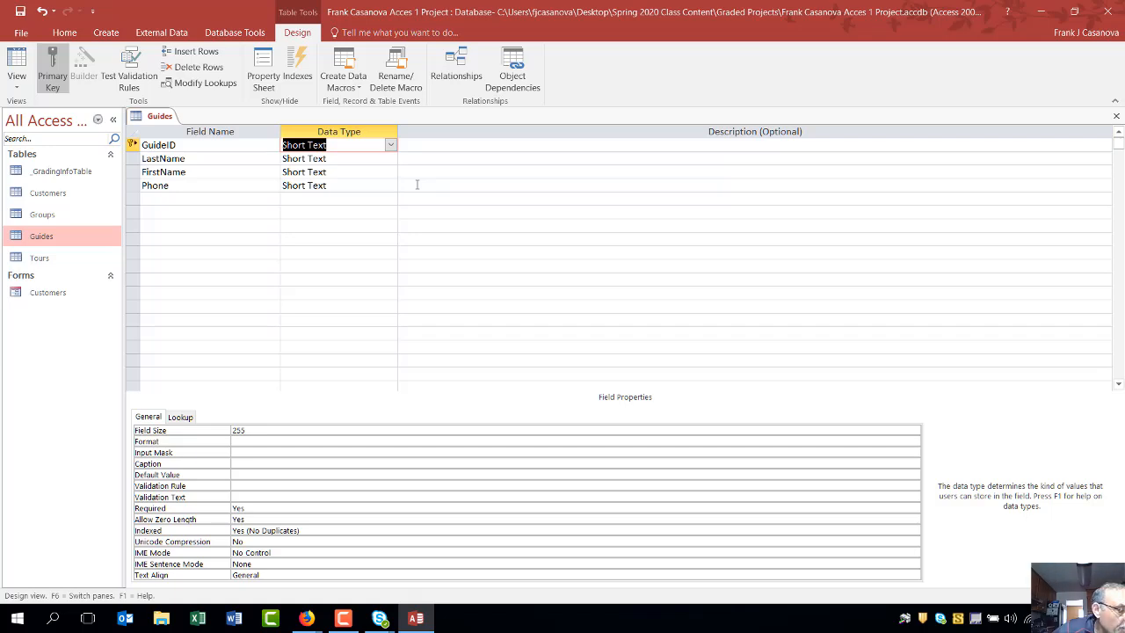
Add a StartDate field with the Date/Time data type below Phone, and save the Guides table.
left_click(166, 199)
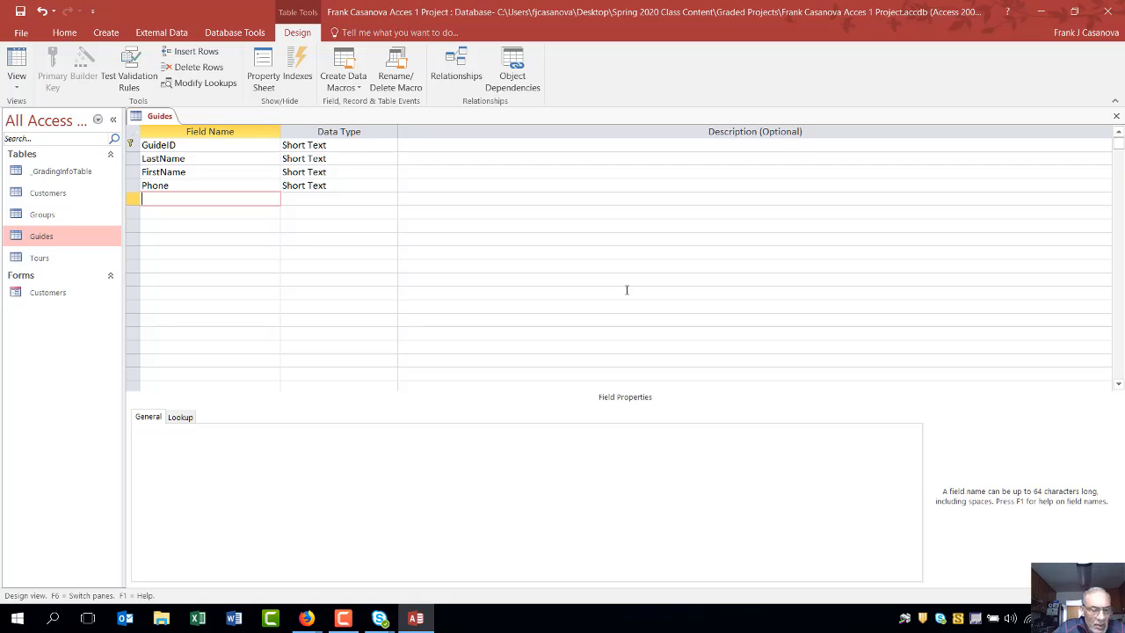
type("Start")
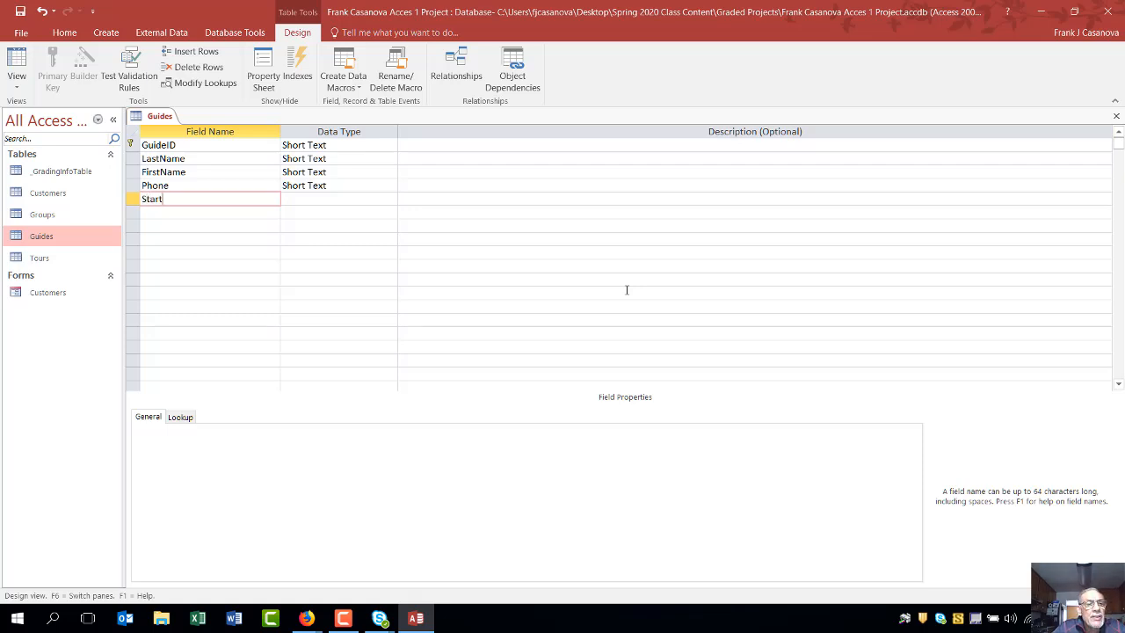
type("Date")
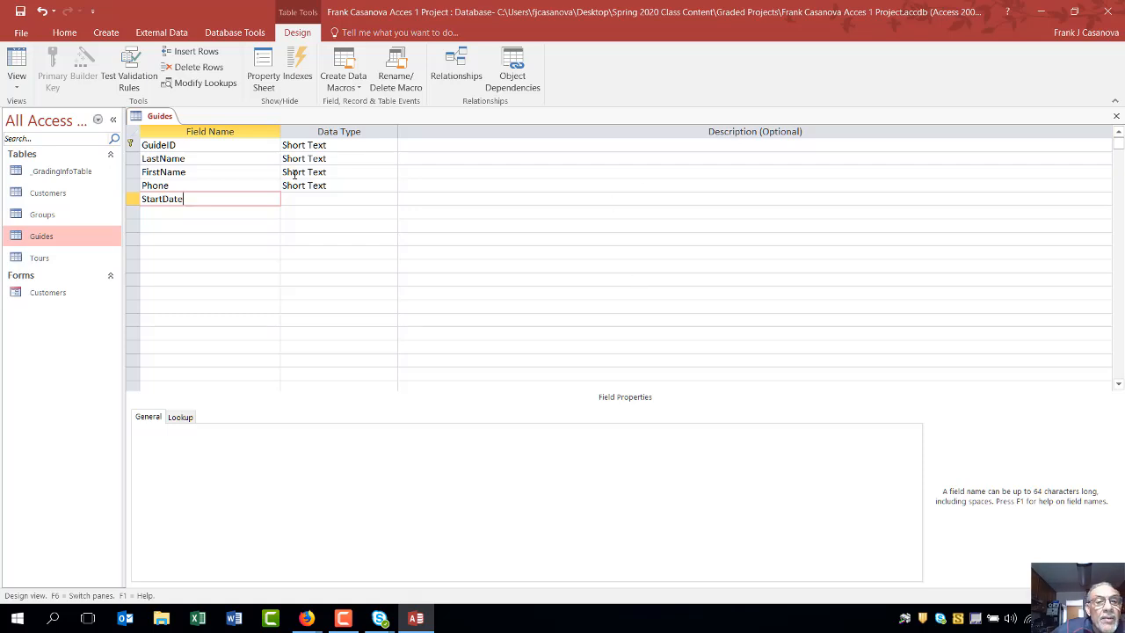
left_click(358, 199)
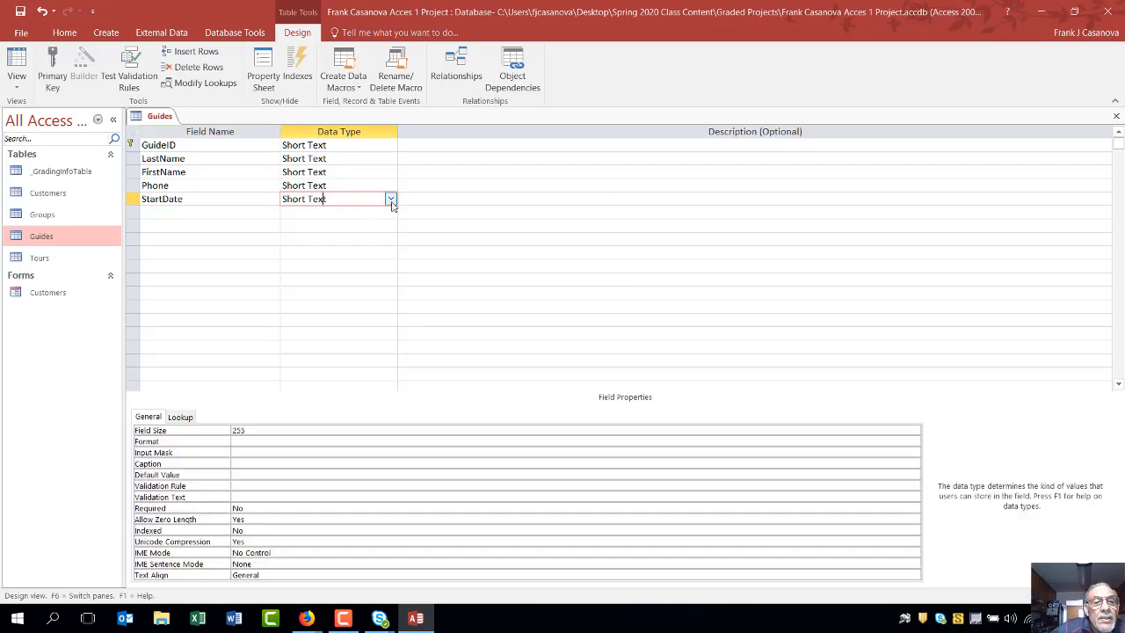
left_click(390, 200)
left_click(369, 251)
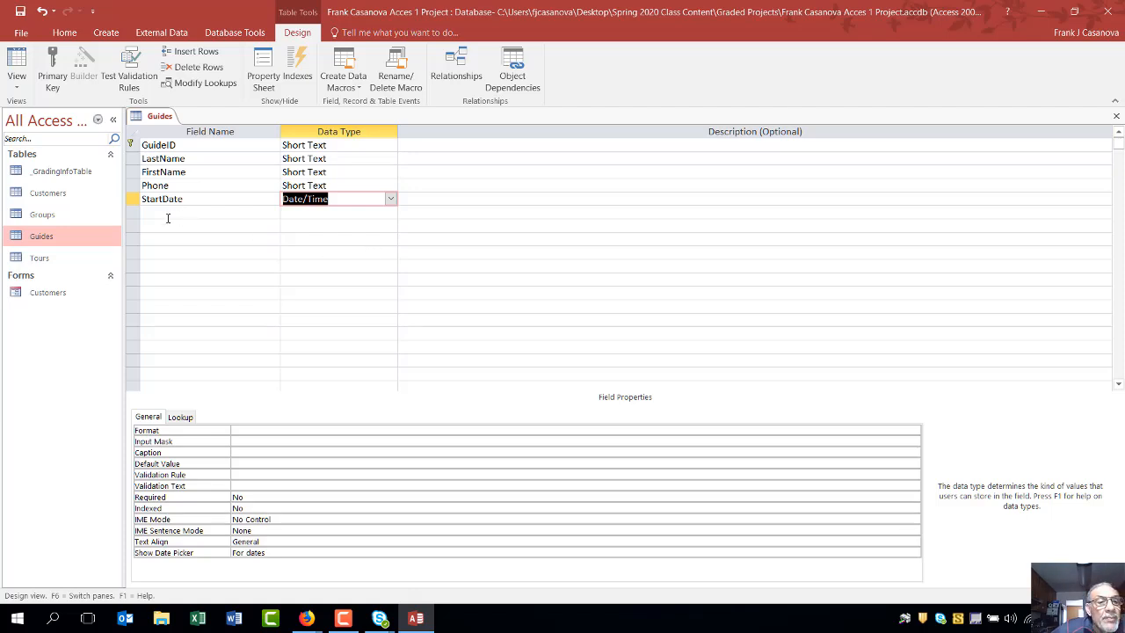
left_click(177, 212)
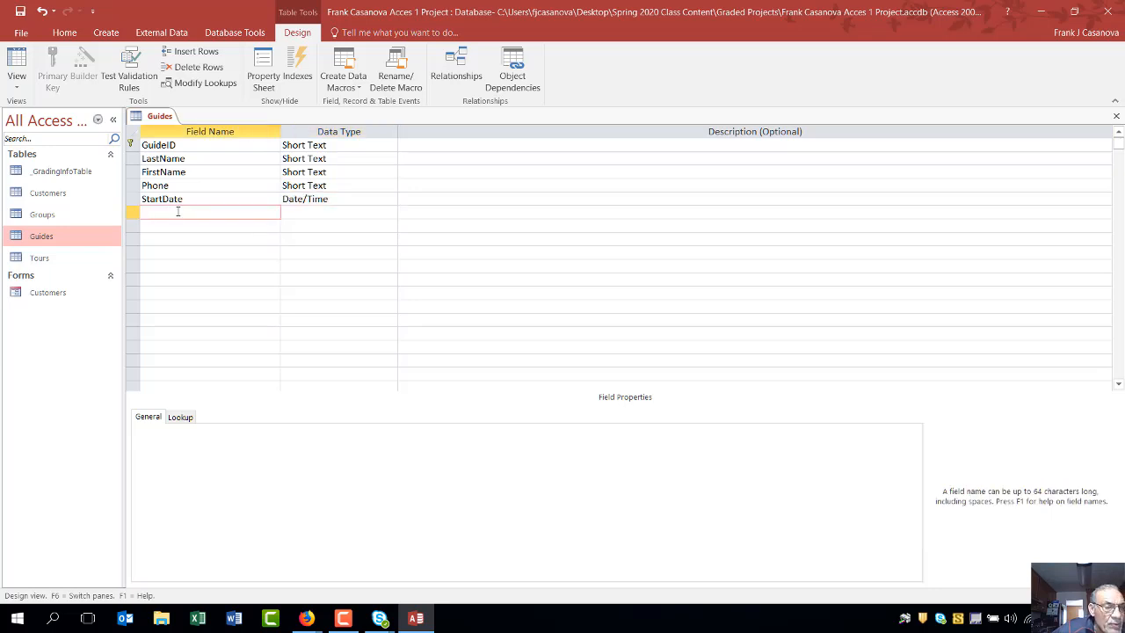
left_click(18, 13)
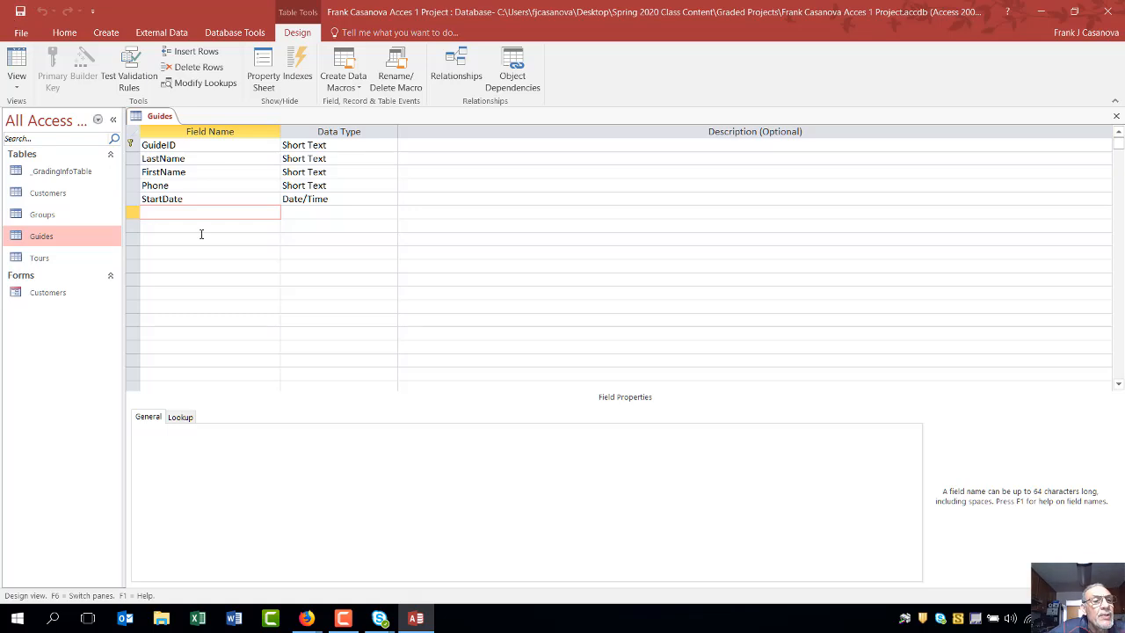
Switch the Guides table to Datasheet view and delete the fifth guide record.
left_click(16, 59)
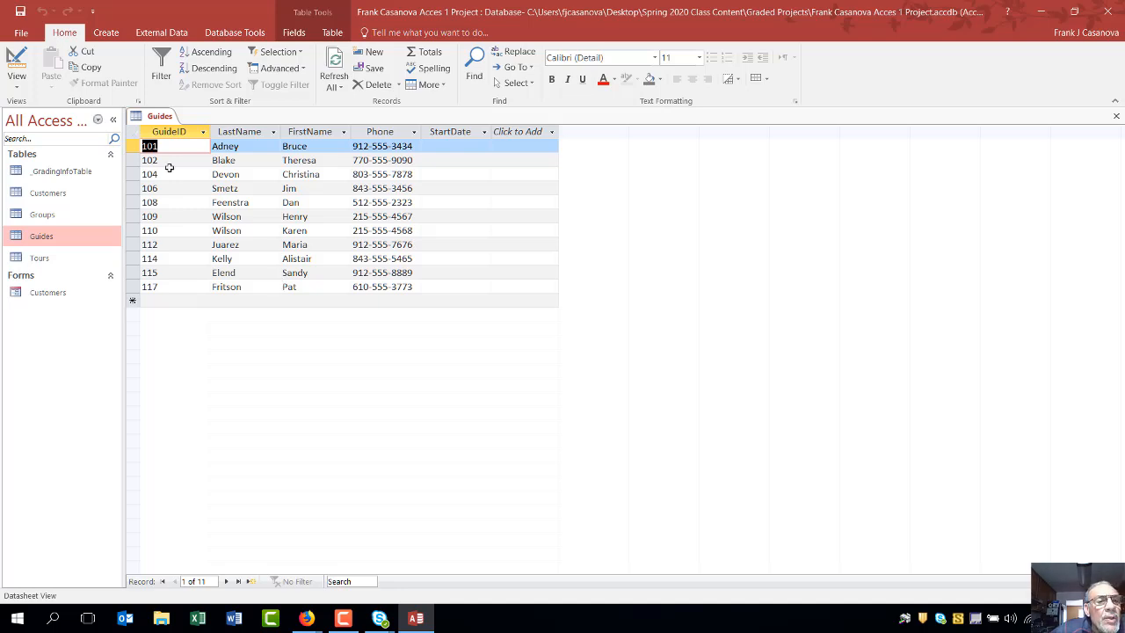
left_click(170, 202)
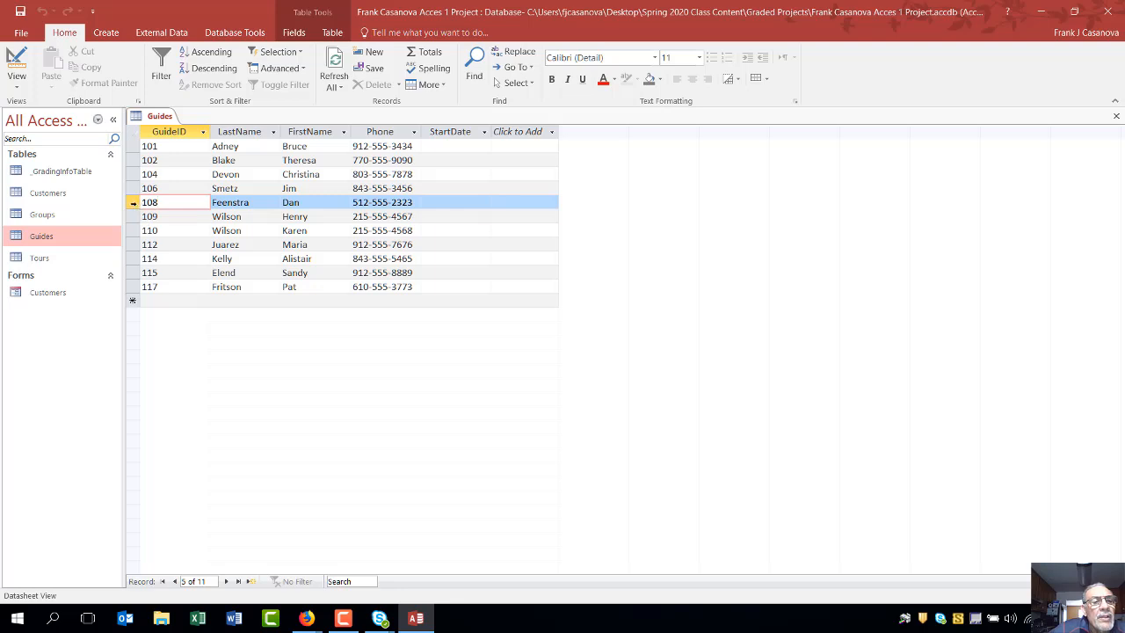
left_click(133, 203)
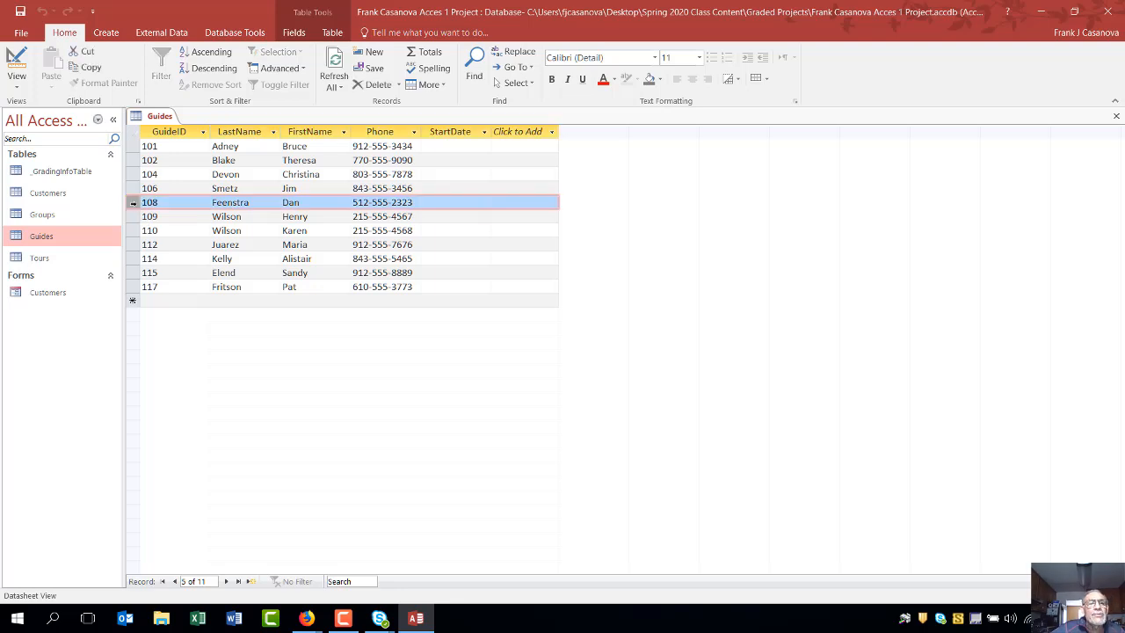
right_click(132, 203)
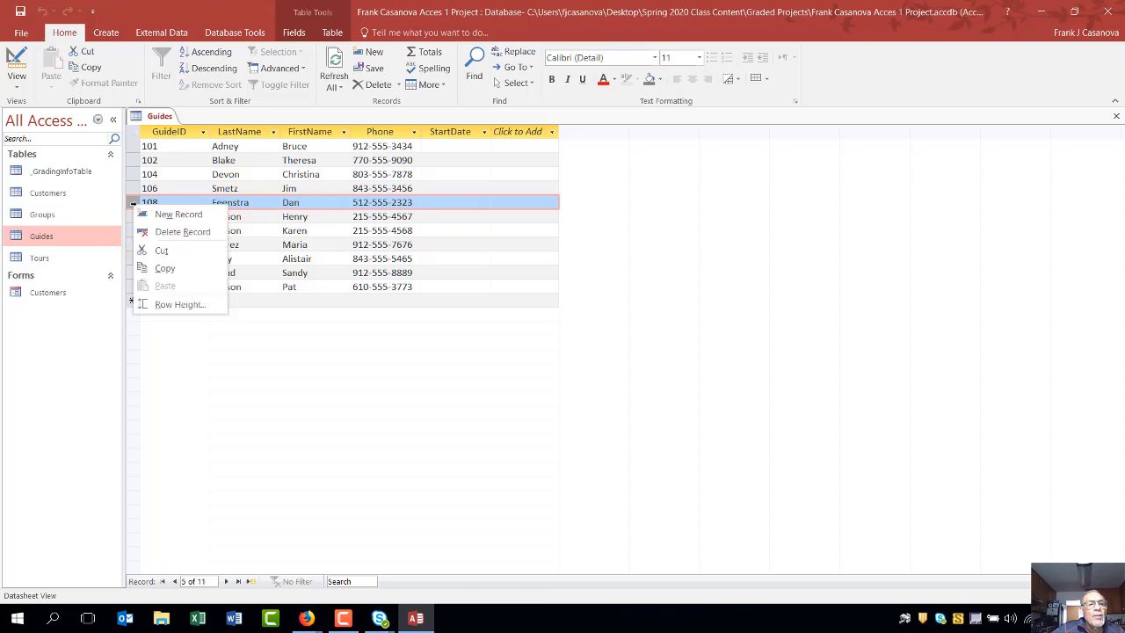
left_click(173, 233)
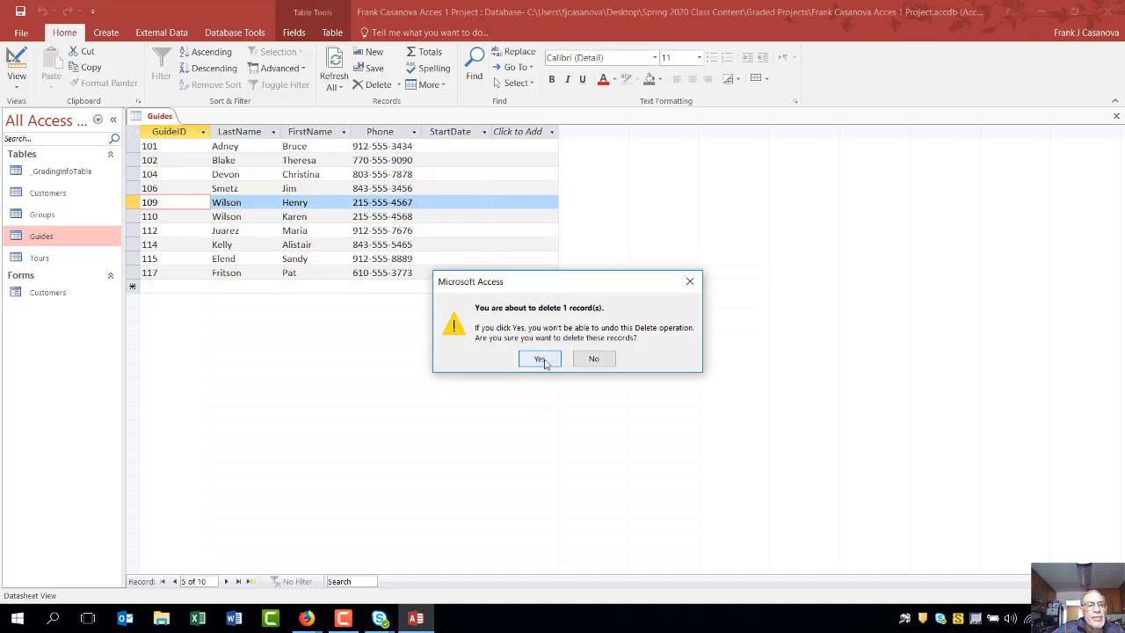
left_click(542, 359)
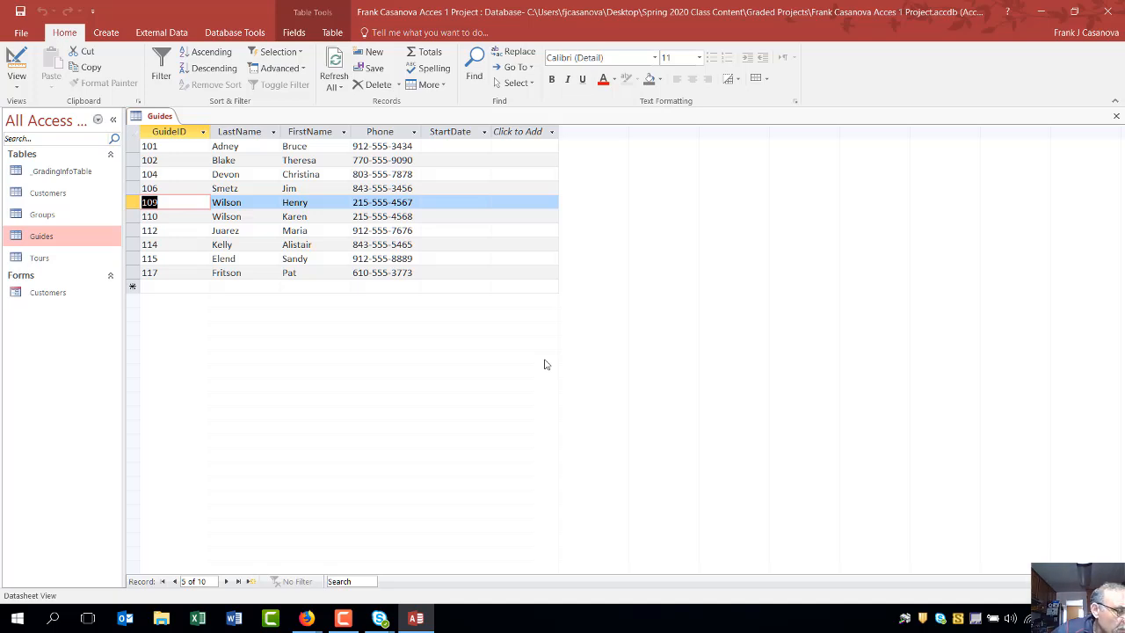
Replace the last name in the third guide record with the guide's new last name, and save and close the table.
left_click(175, 174)
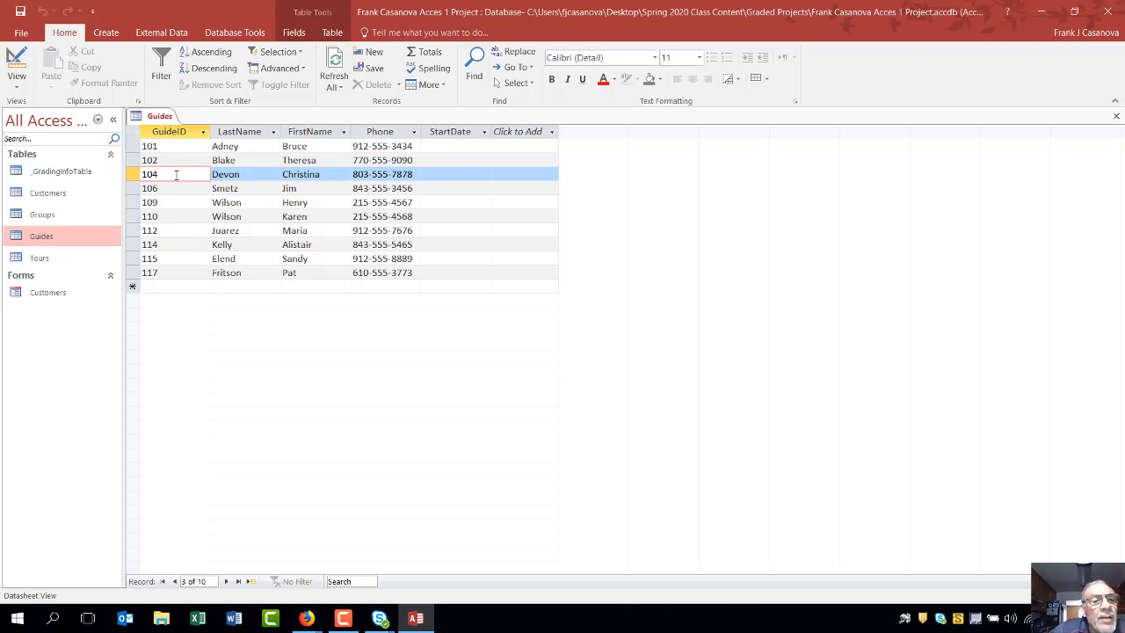
left_click(247, 174)
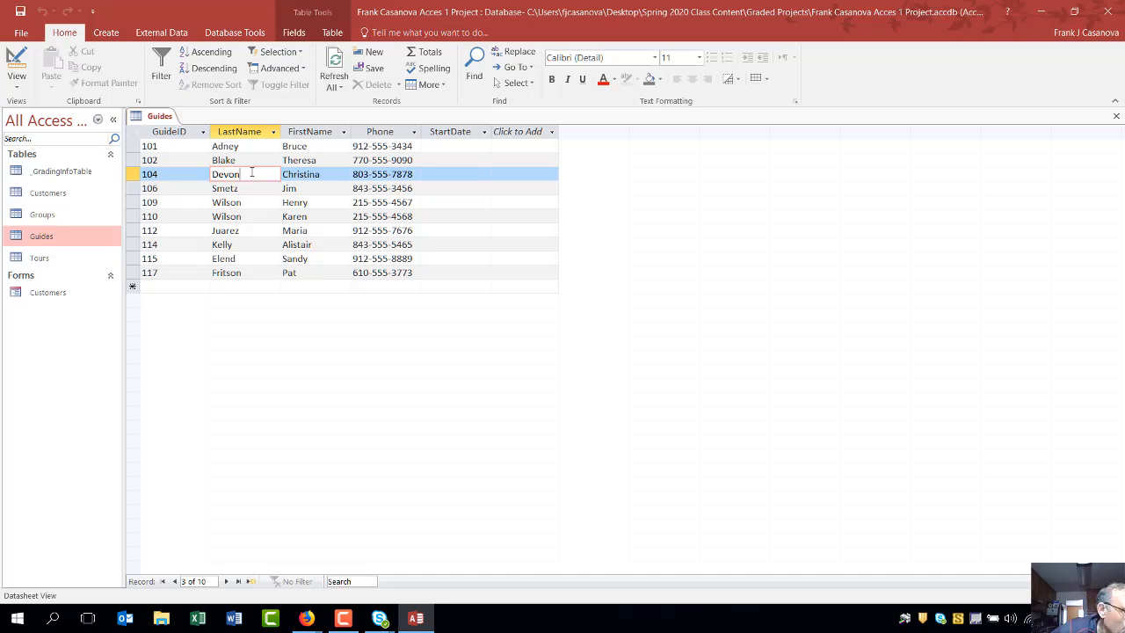
key("BackSpace")
key("BackSpace")
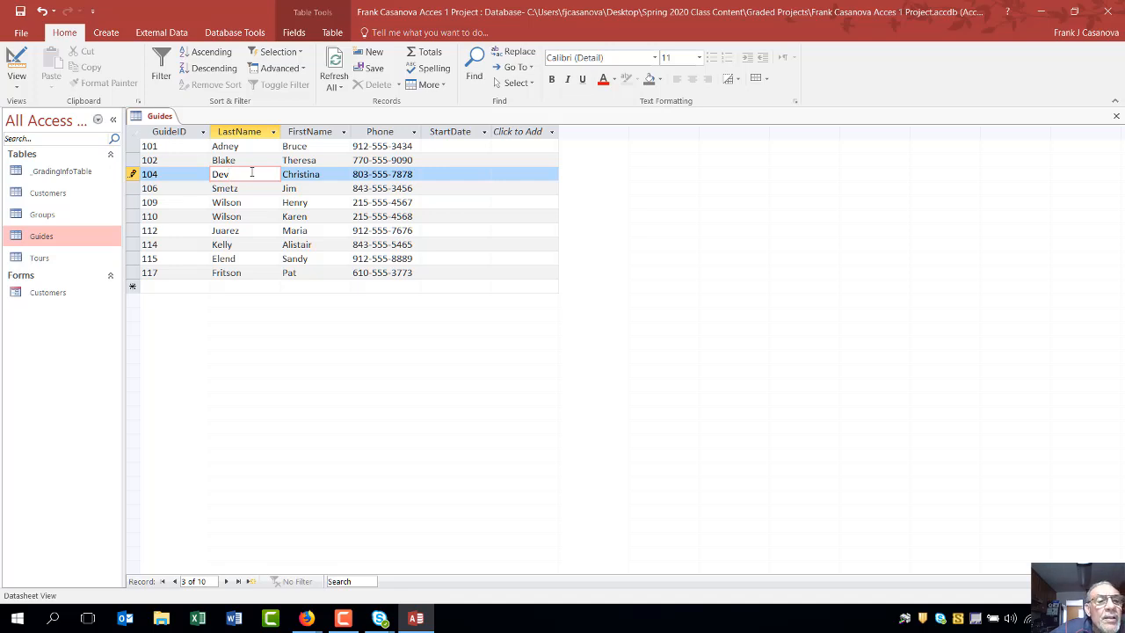
type("lin")
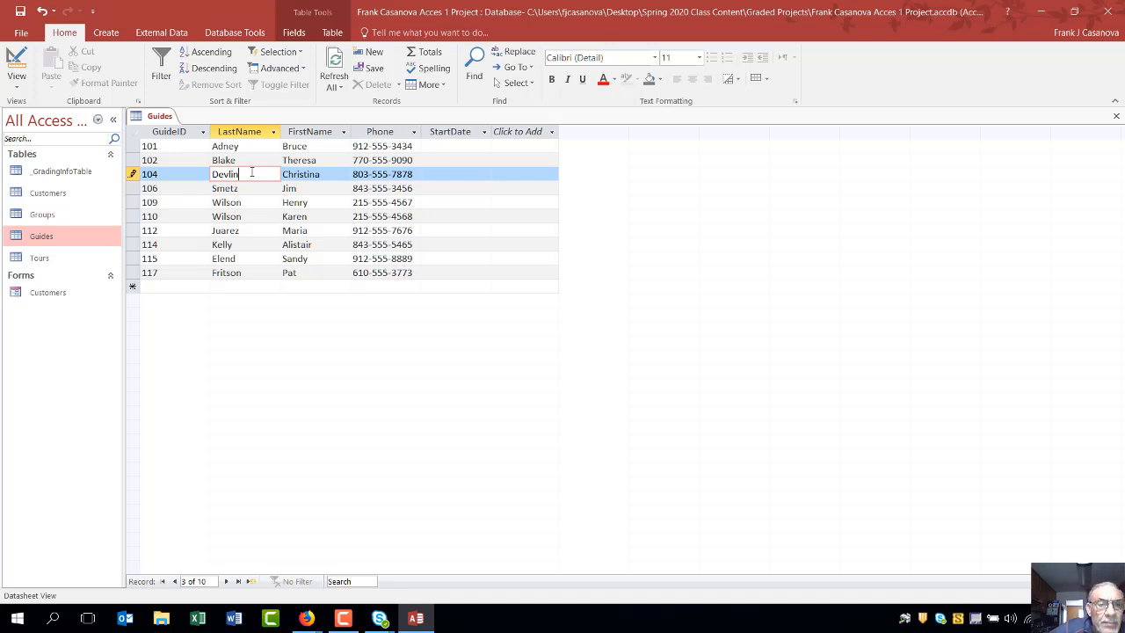
left_click(247, 189)
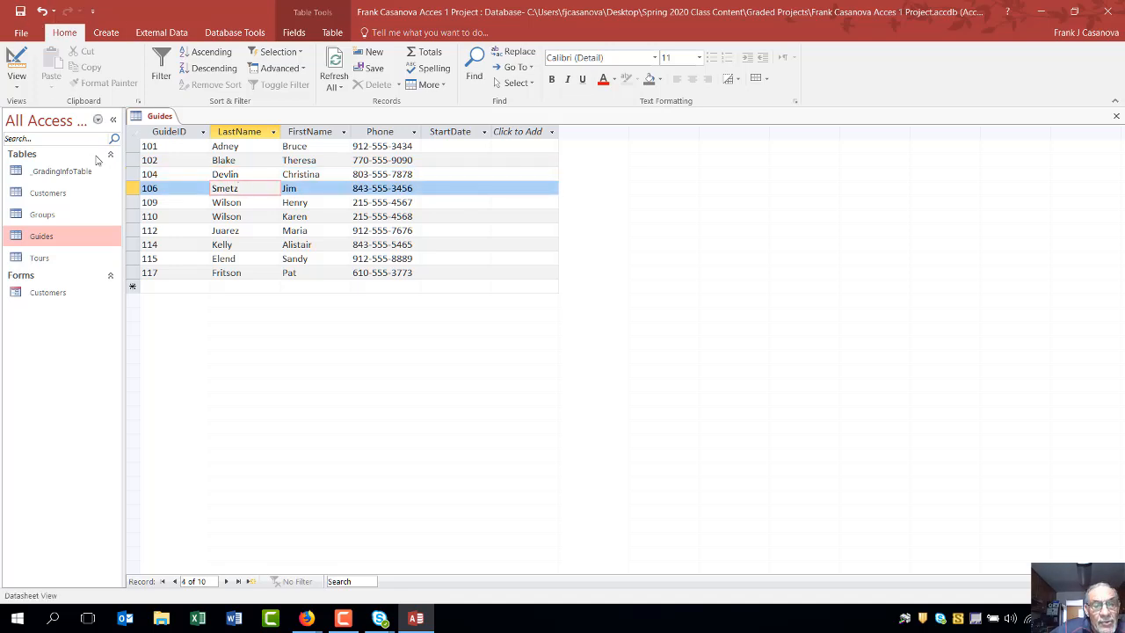
left_click(22, 14)
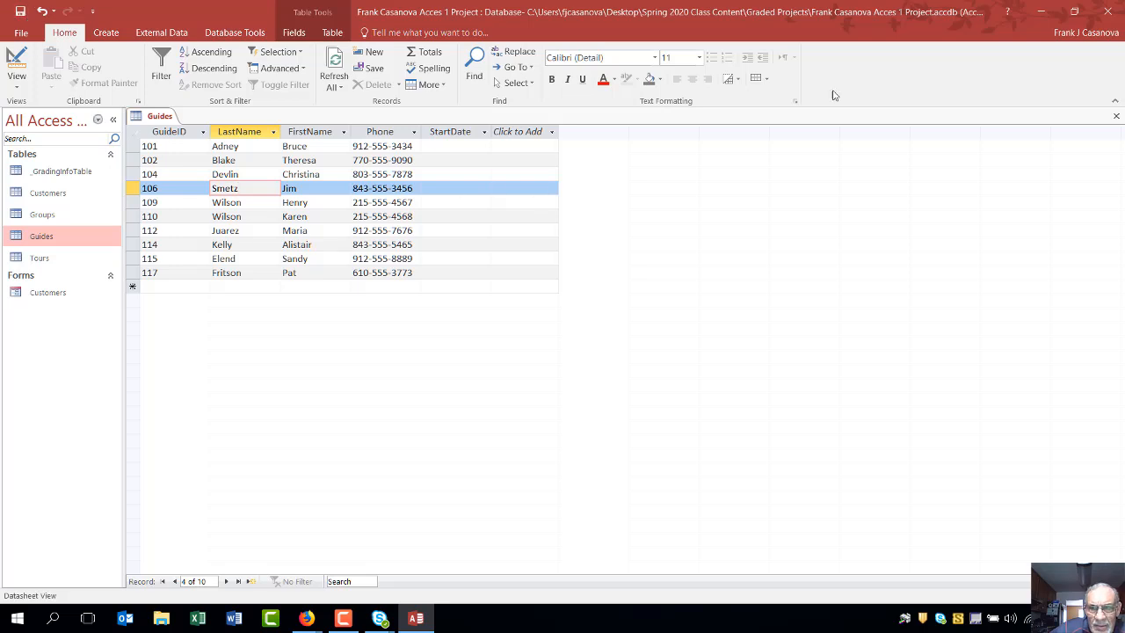
left_click(1116, 117)
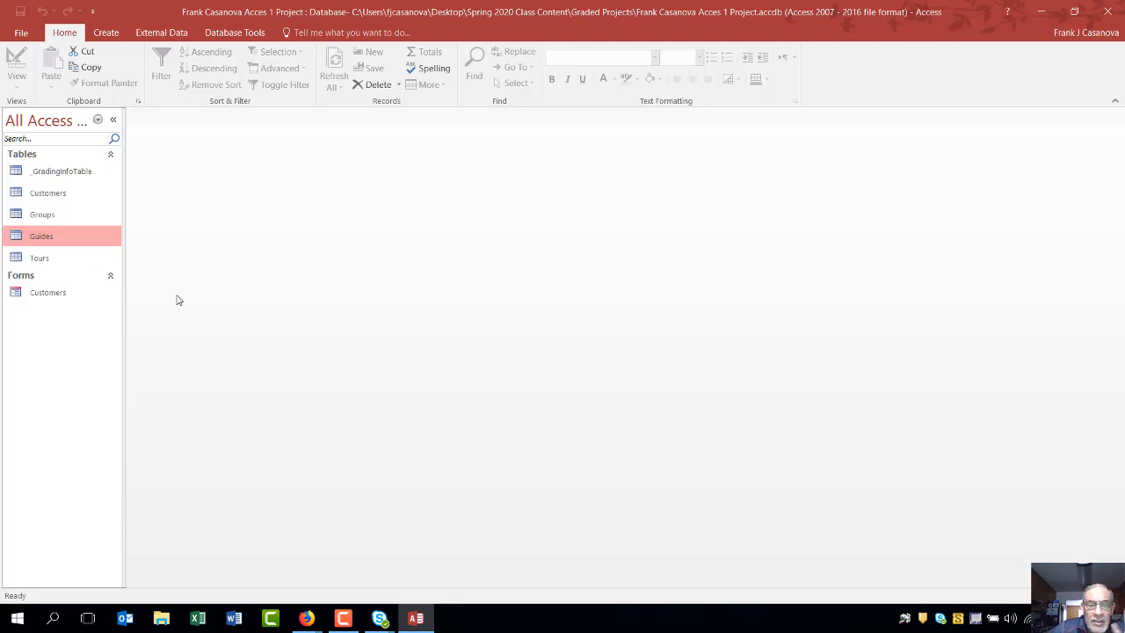
left_click(106, 35)
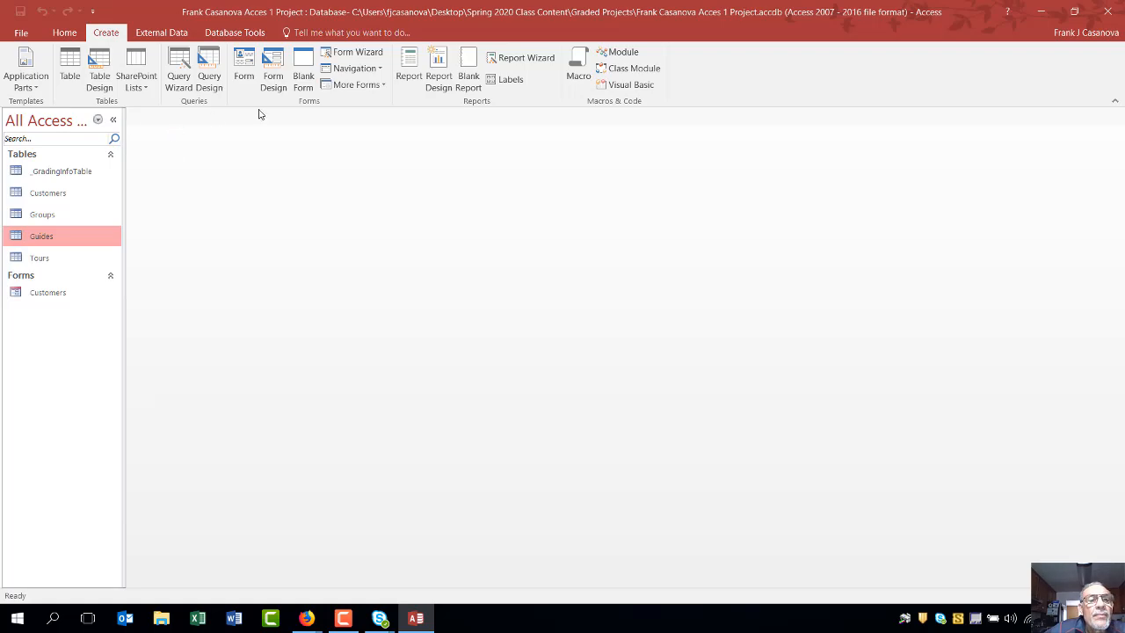
left_click(261, 54)
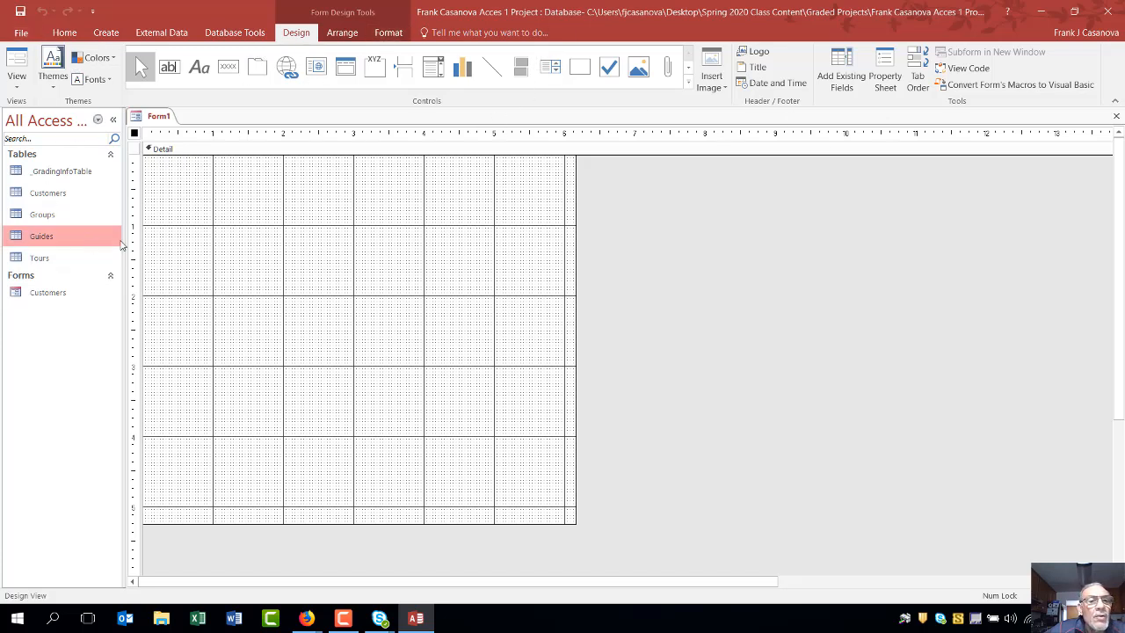
left_click(1115, 117)
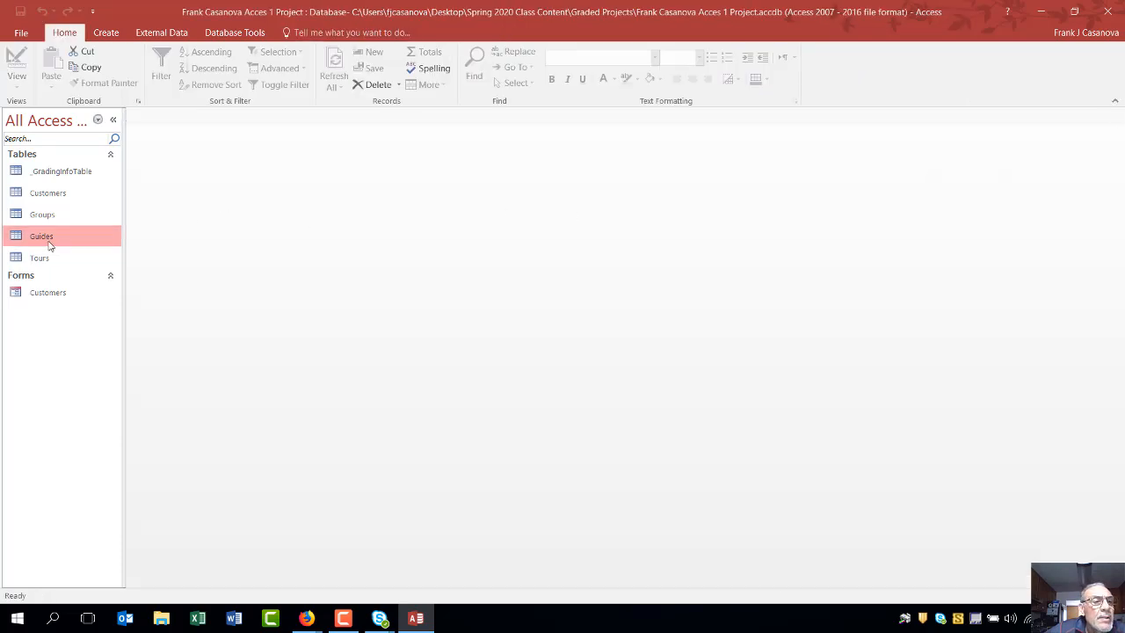
Create a form based on the Guides table, save it as Guide Data Form, and close it.
left_click(113, 35)
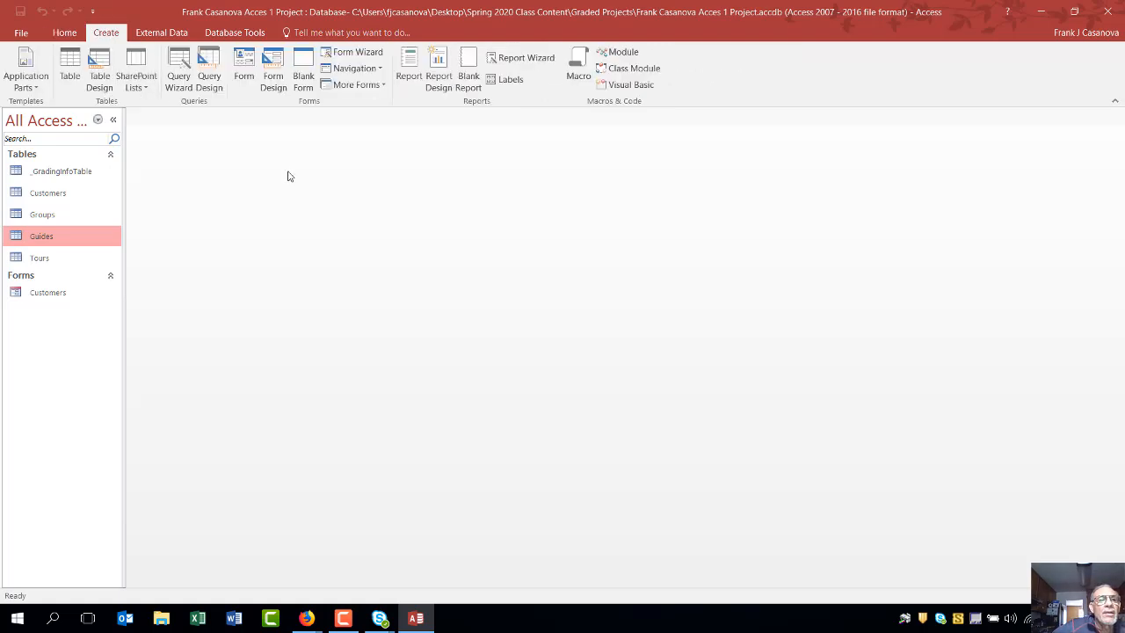
left_click(248, 54)
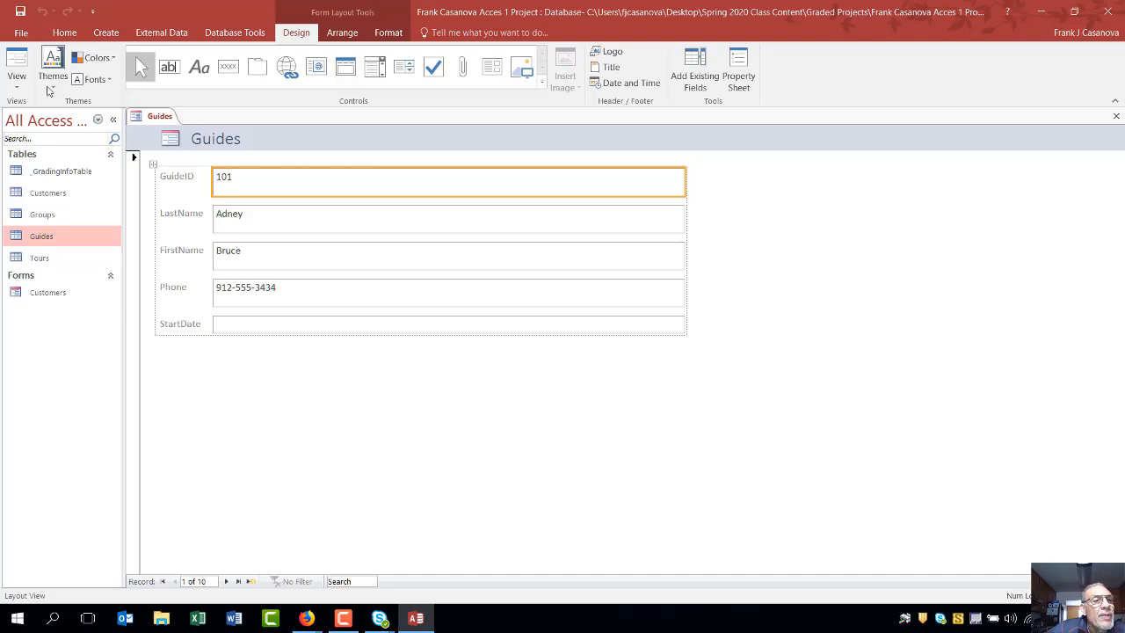
left_click(20, 11)
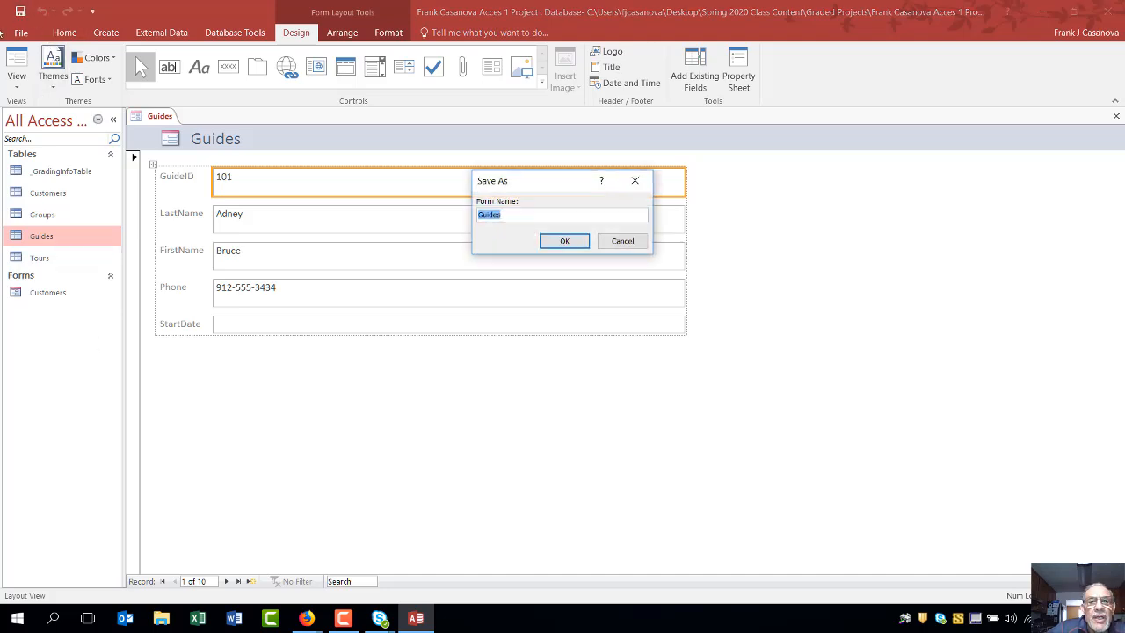
left_click(508, 214)
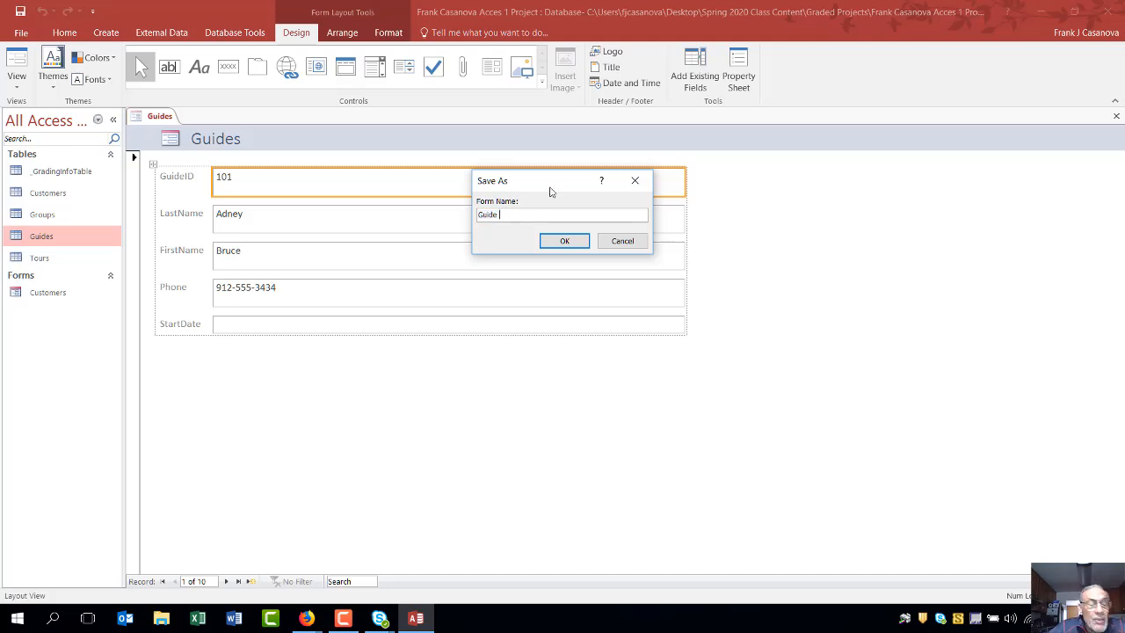
type("Data")
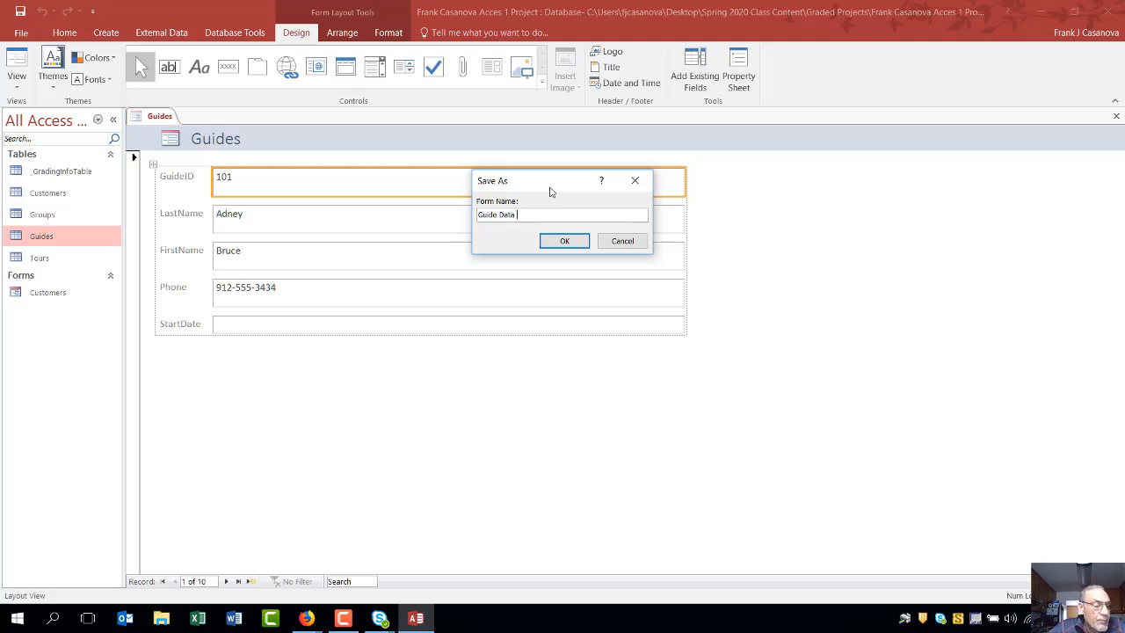
type(" Form")
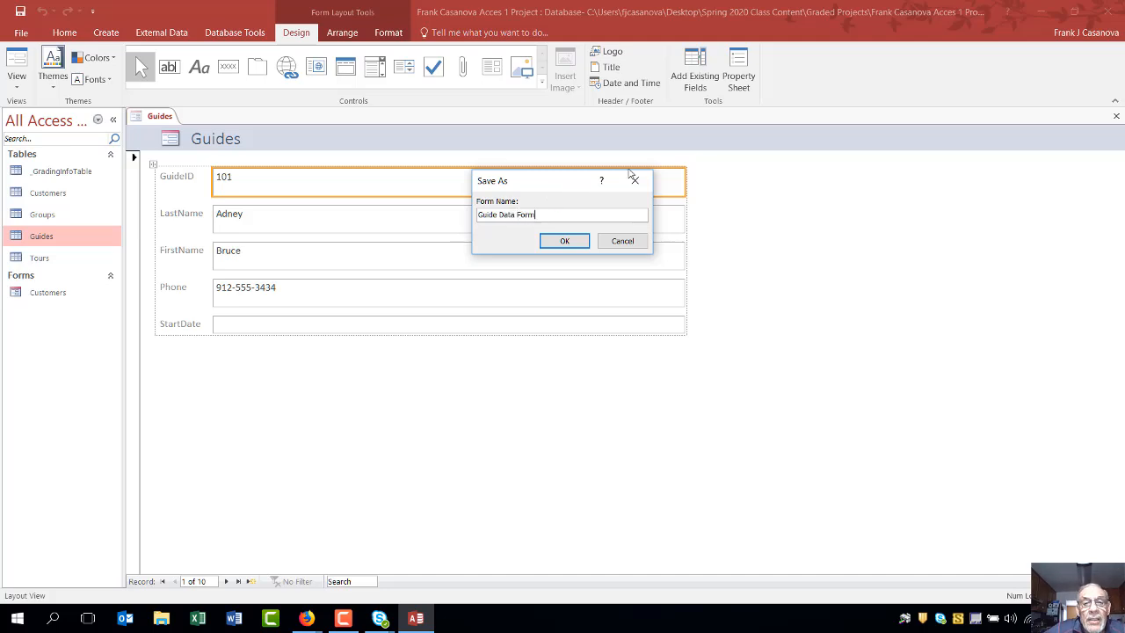
left_click(565, 241)
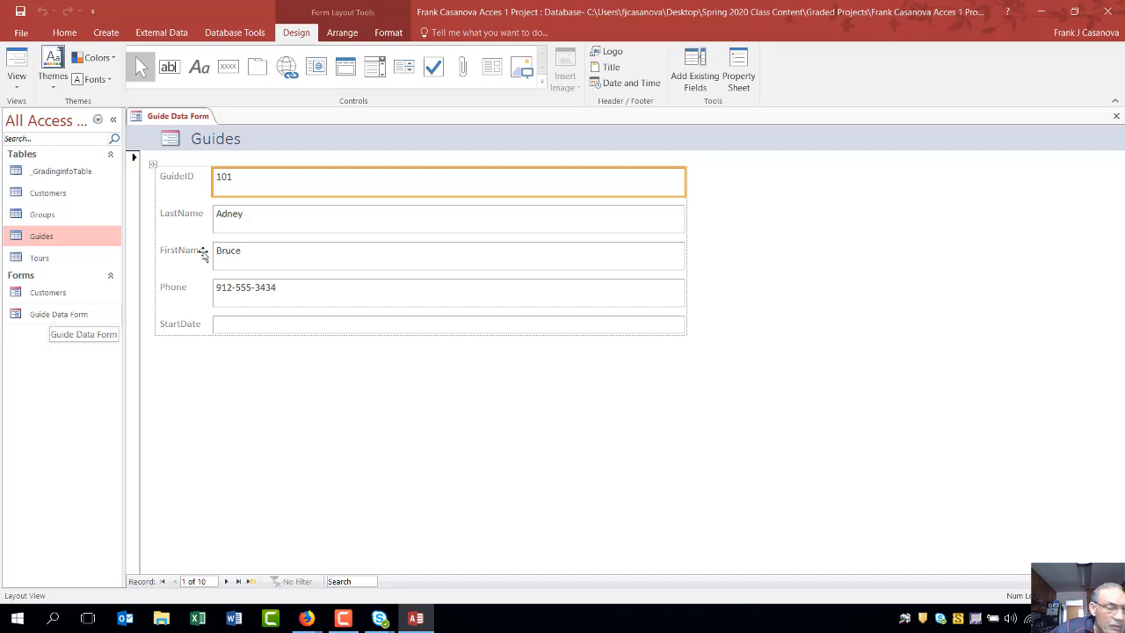
left_click(1117, 114)
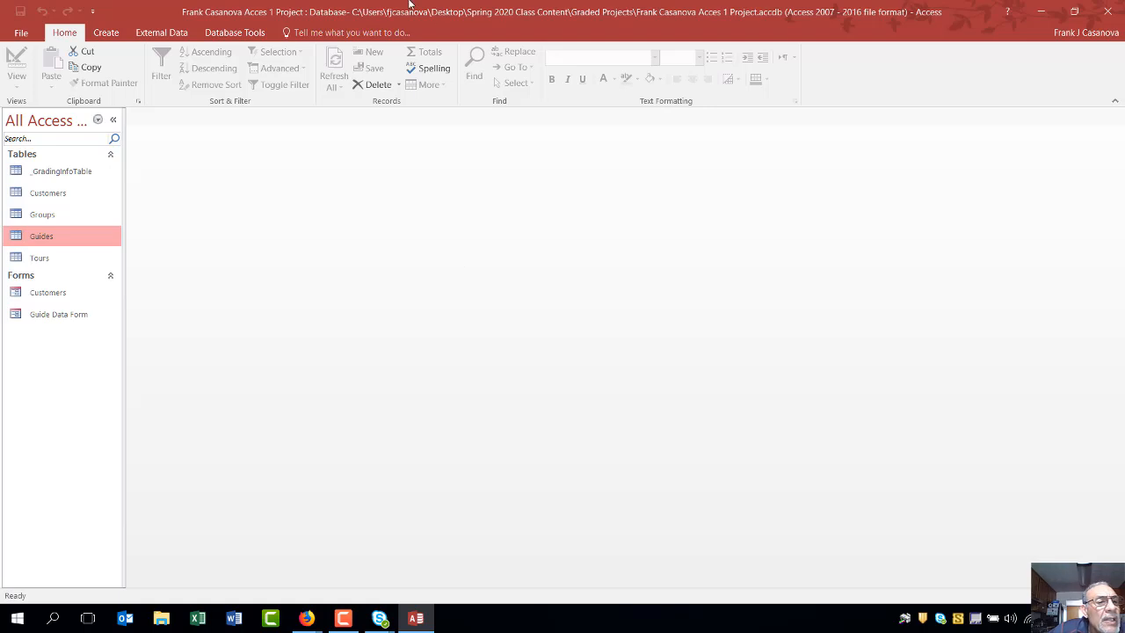
Create a simple query with all fields of the Customers table, titled Customers Query, and close its results.
left_click(95, 194)
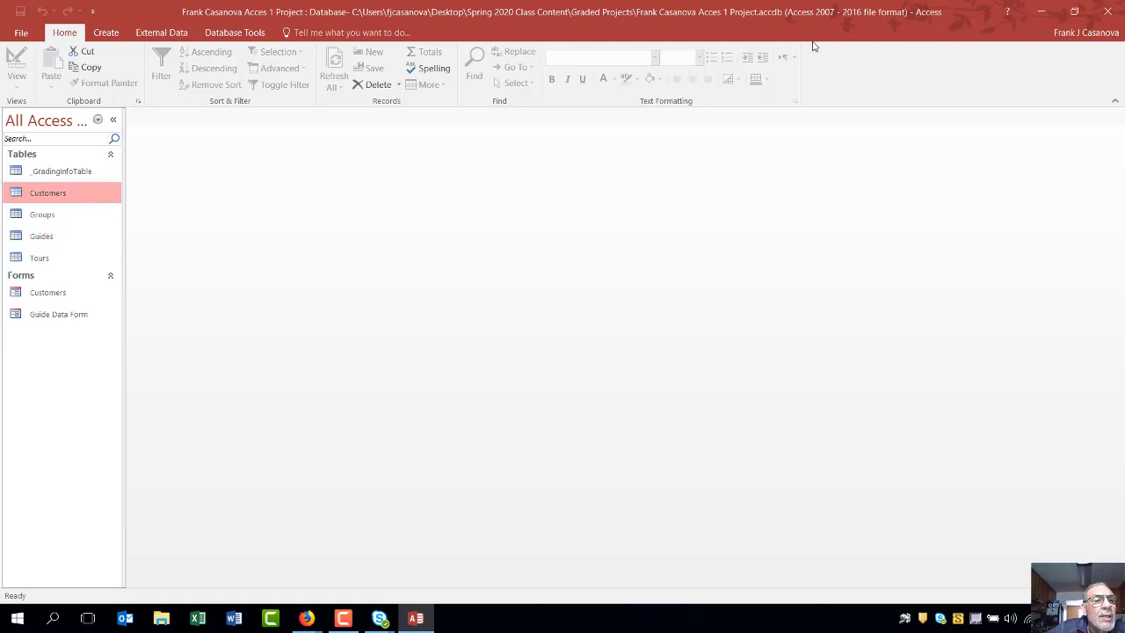
left_click(106, 32)
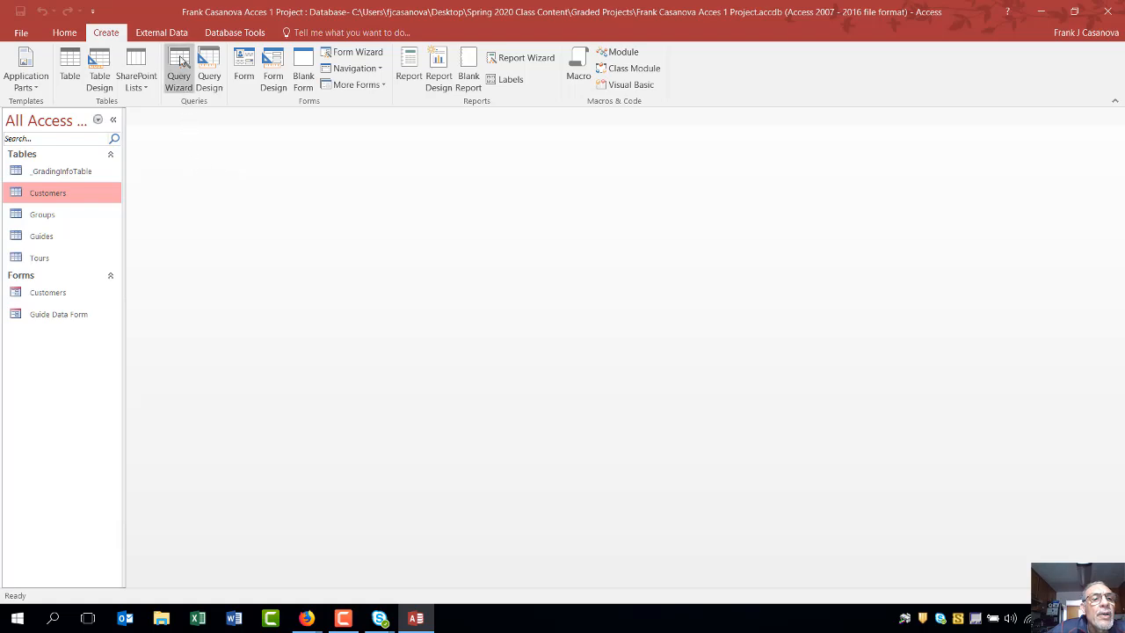
left_click(180, 60)
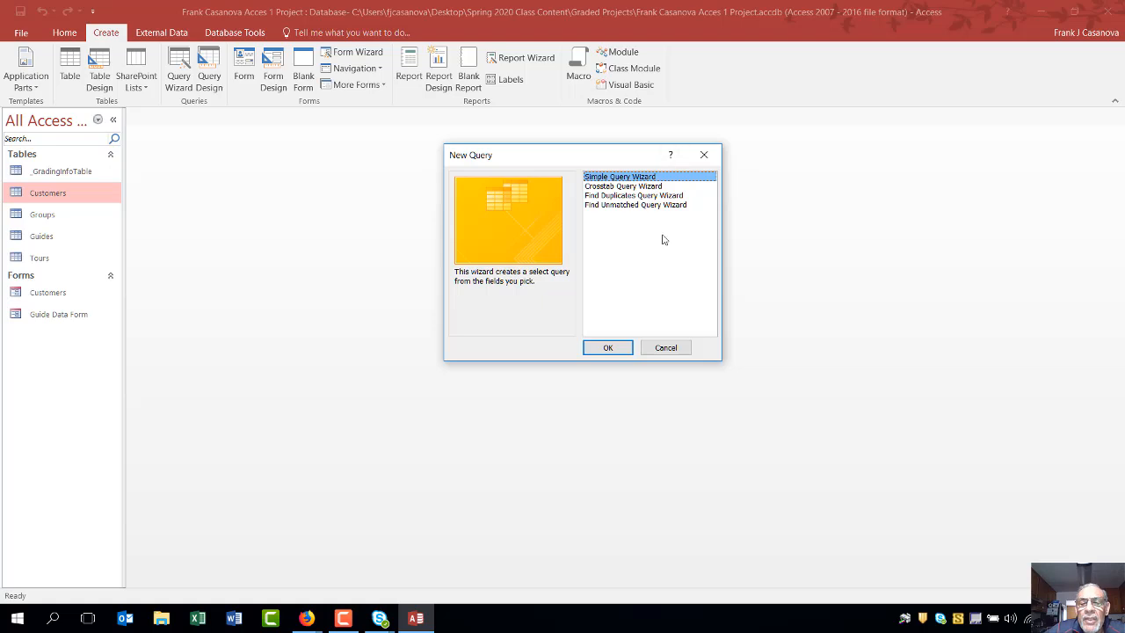
left_click(606, 349)
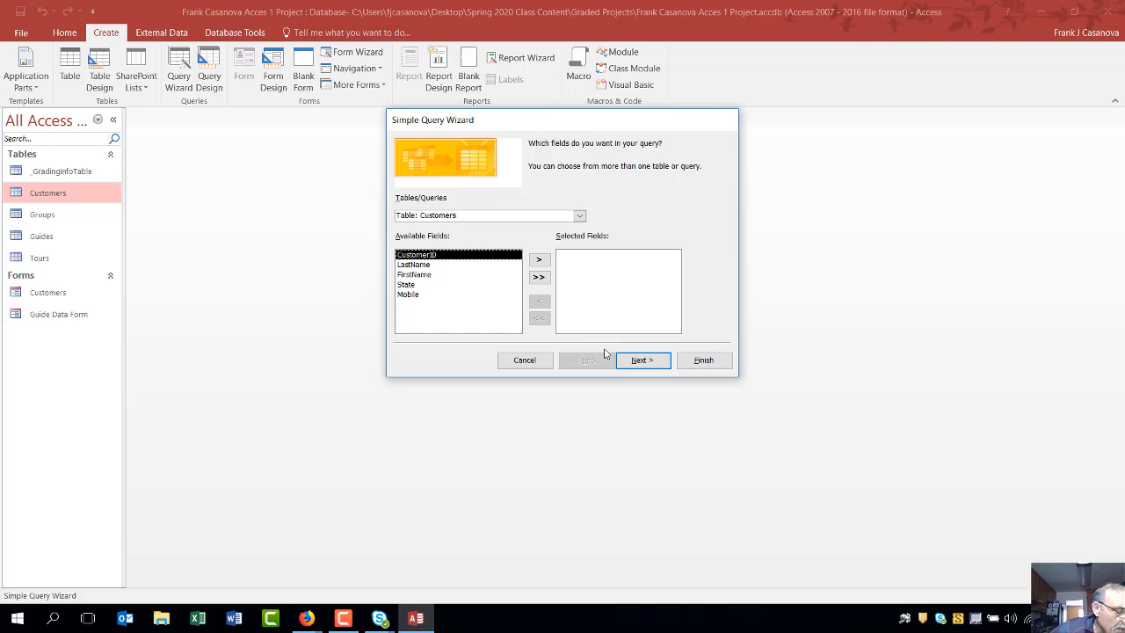
left_click(539, 277)
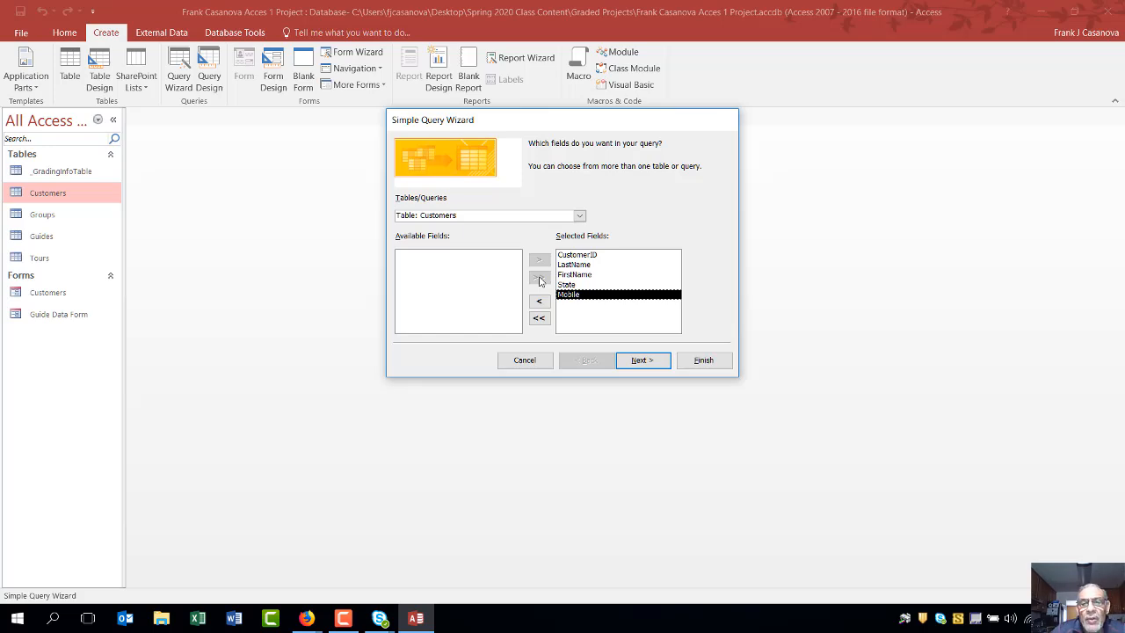
left_click(654, 364)
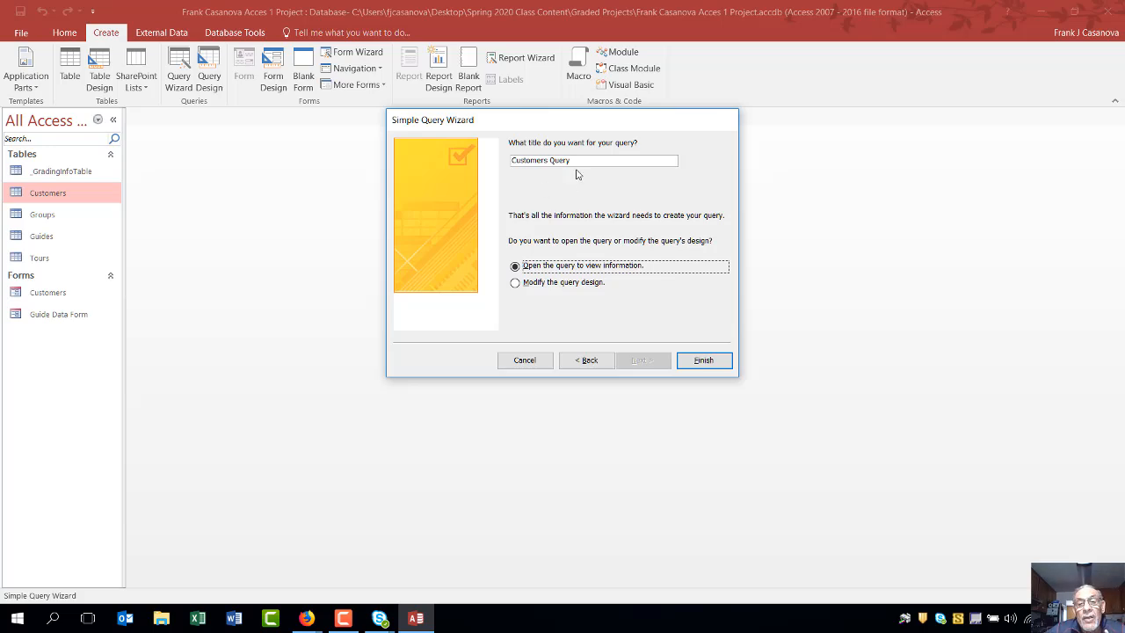
left_click(719, 366)
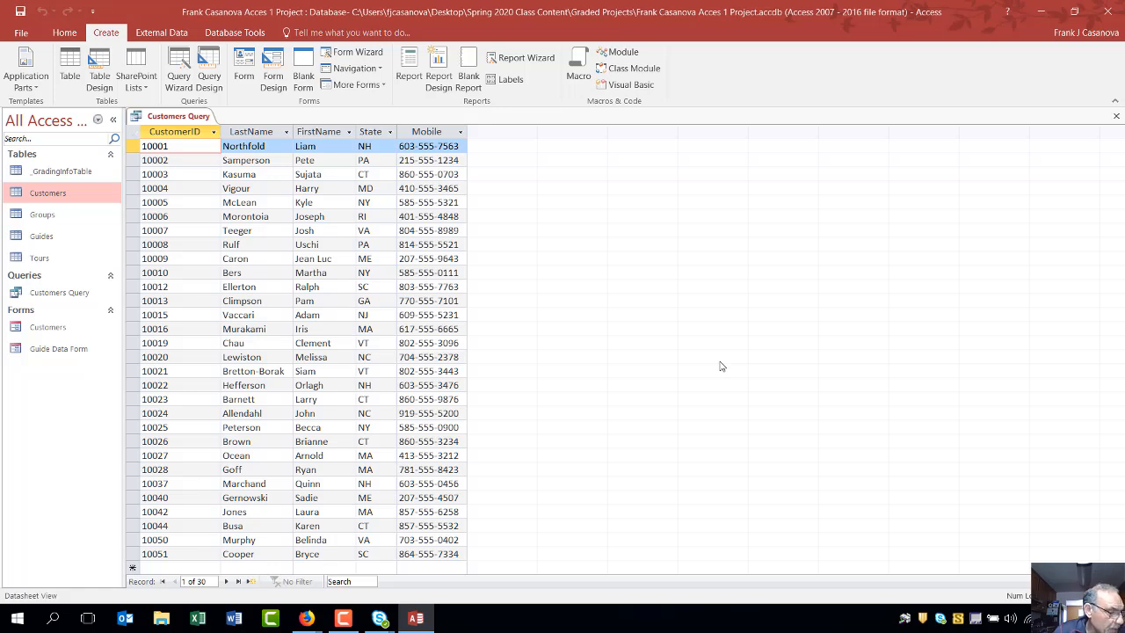
left_click(1118, 115)
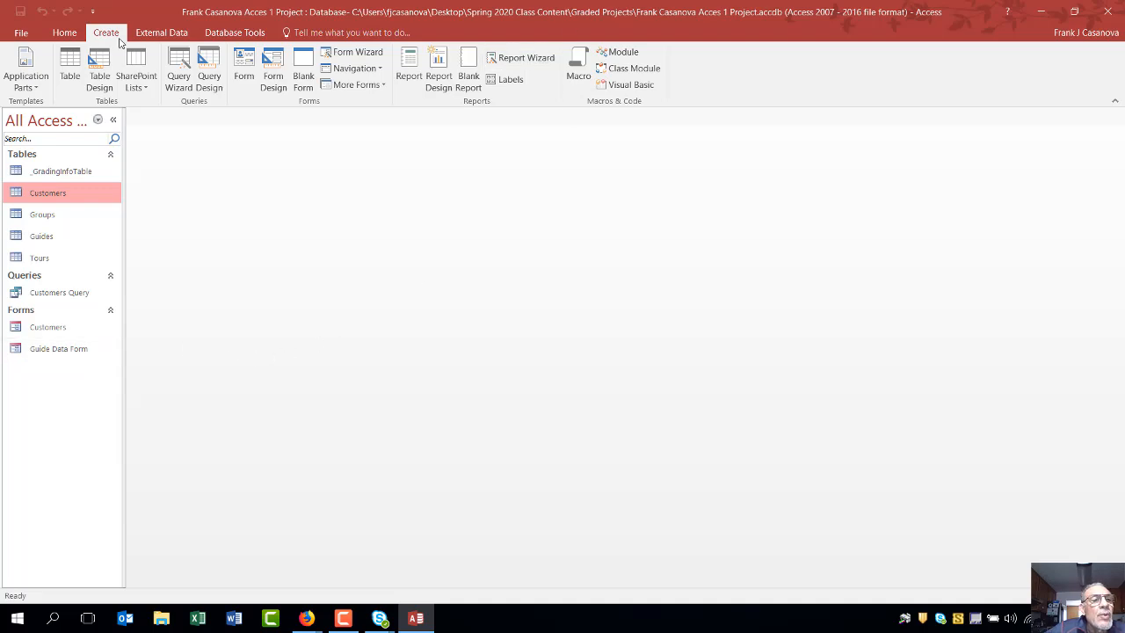
Start a Report Wizard report from the Customers table with the LastName, FirstName and Mobile fields and no grouping levels.
left_click(543, 59)
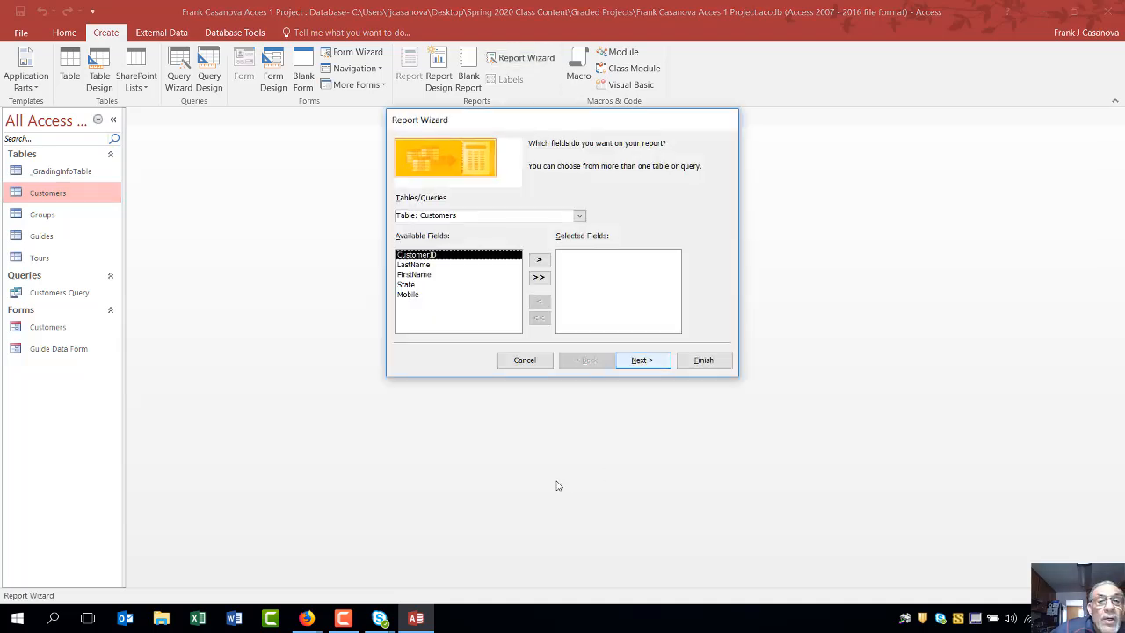
double_click(433, 264)
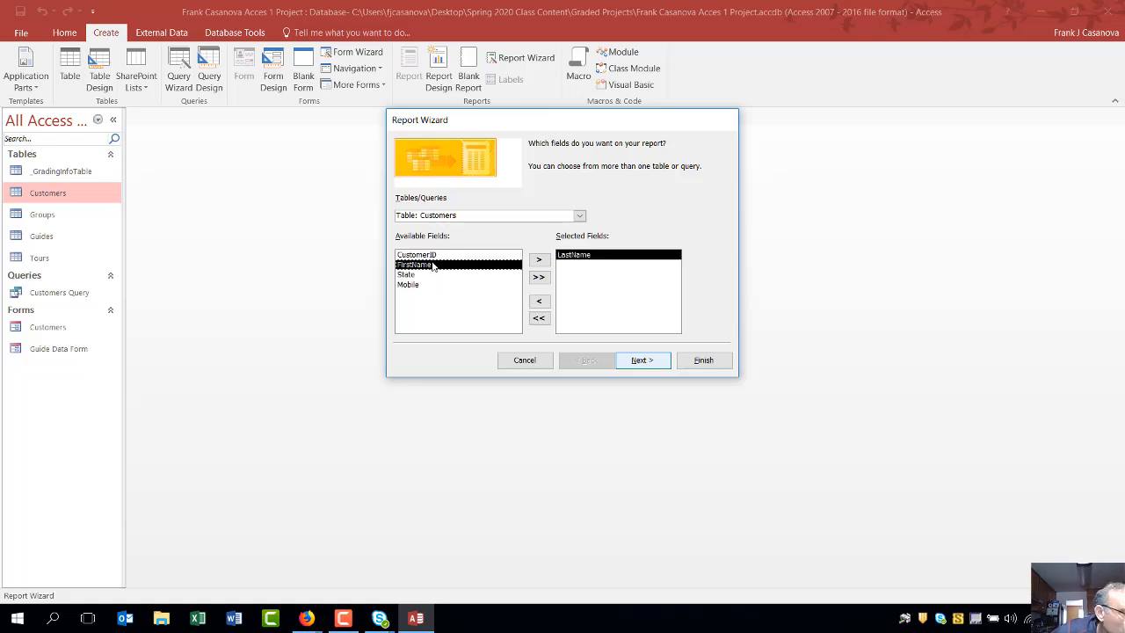
double_click(438, 266)
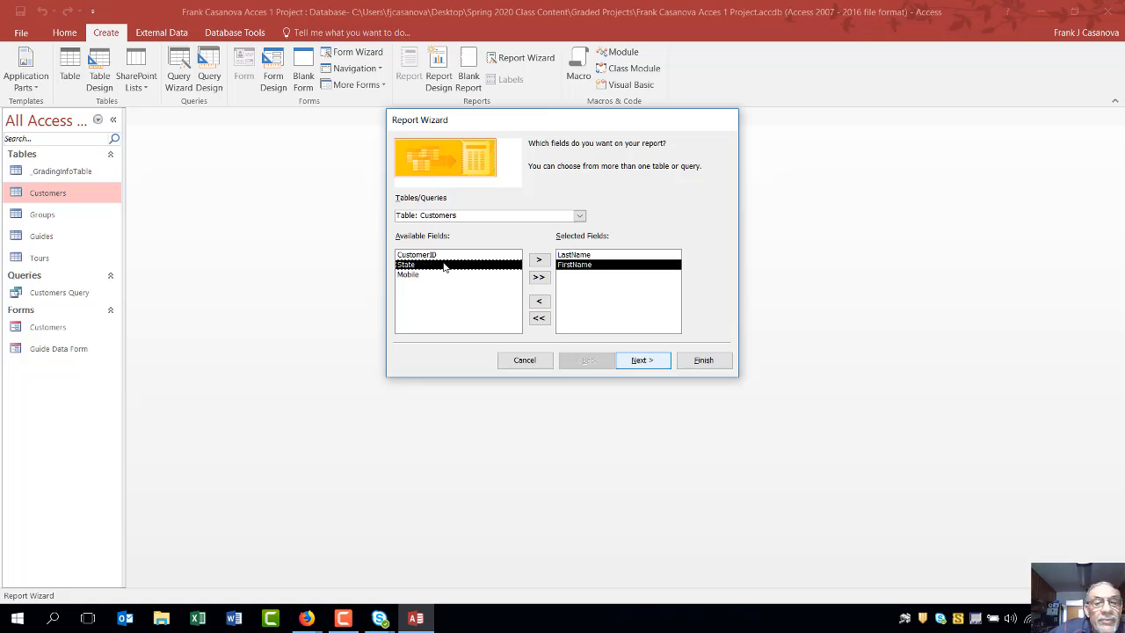
double_click(431, 275)
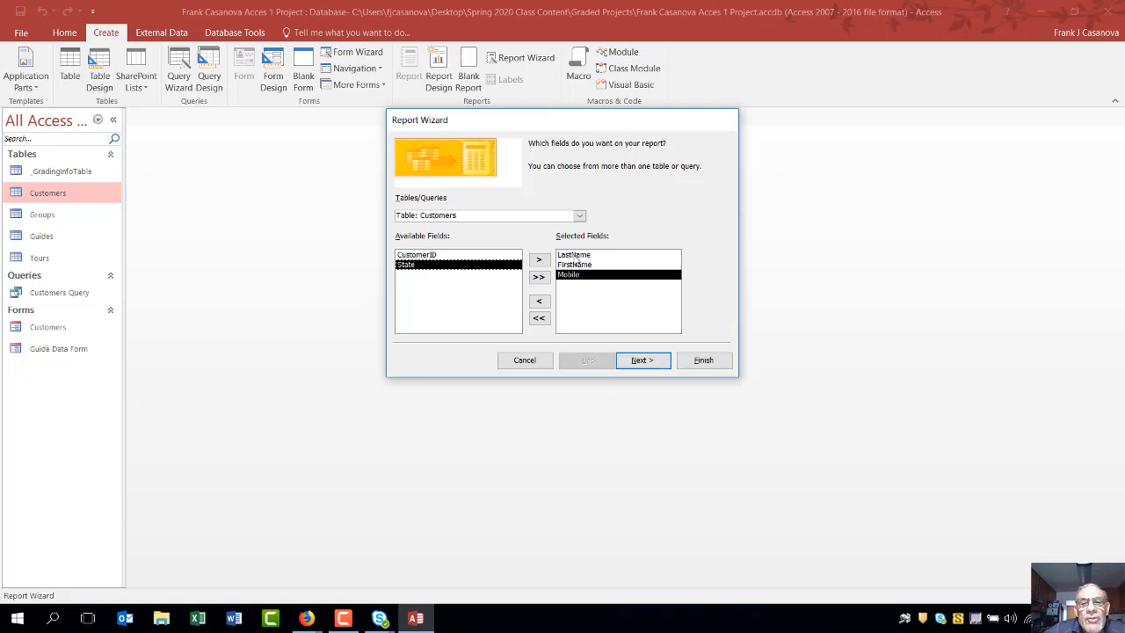
left_click(655, 364)
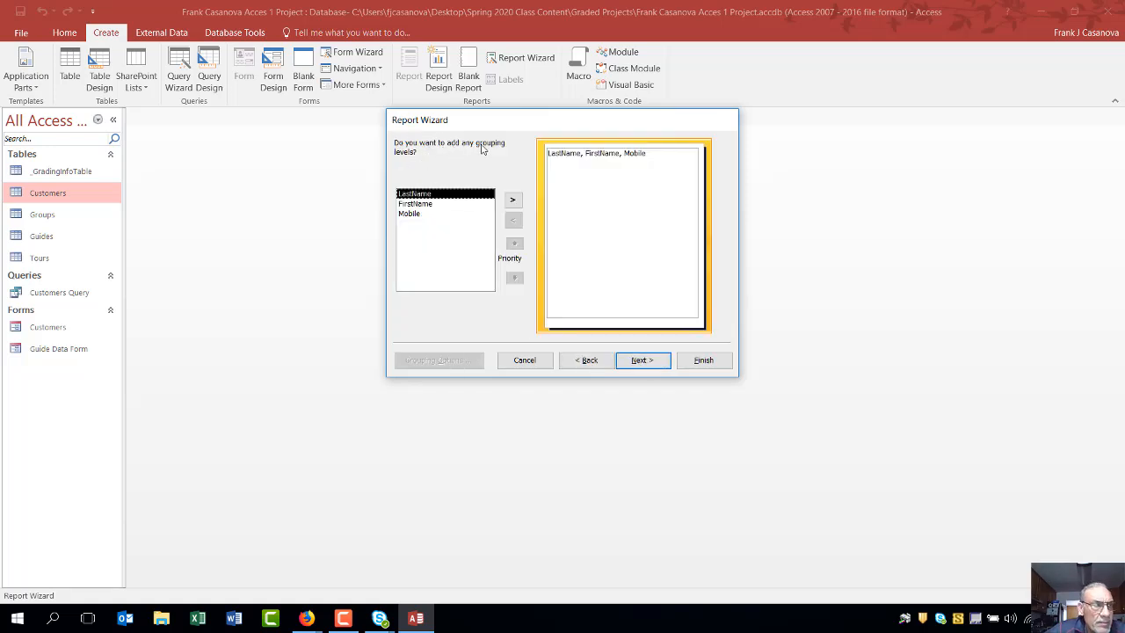
left_click(645, 362)
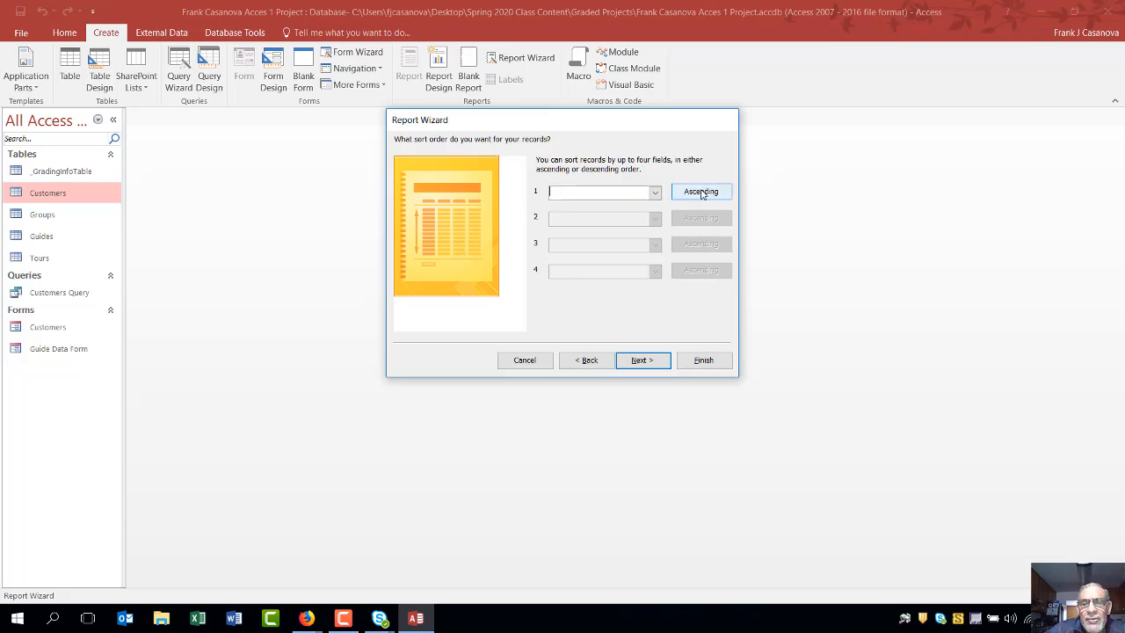
Sort the report by LastName in ascending order, and accept the Tabular layout in Portrait orientation.
left_click(655, 191)
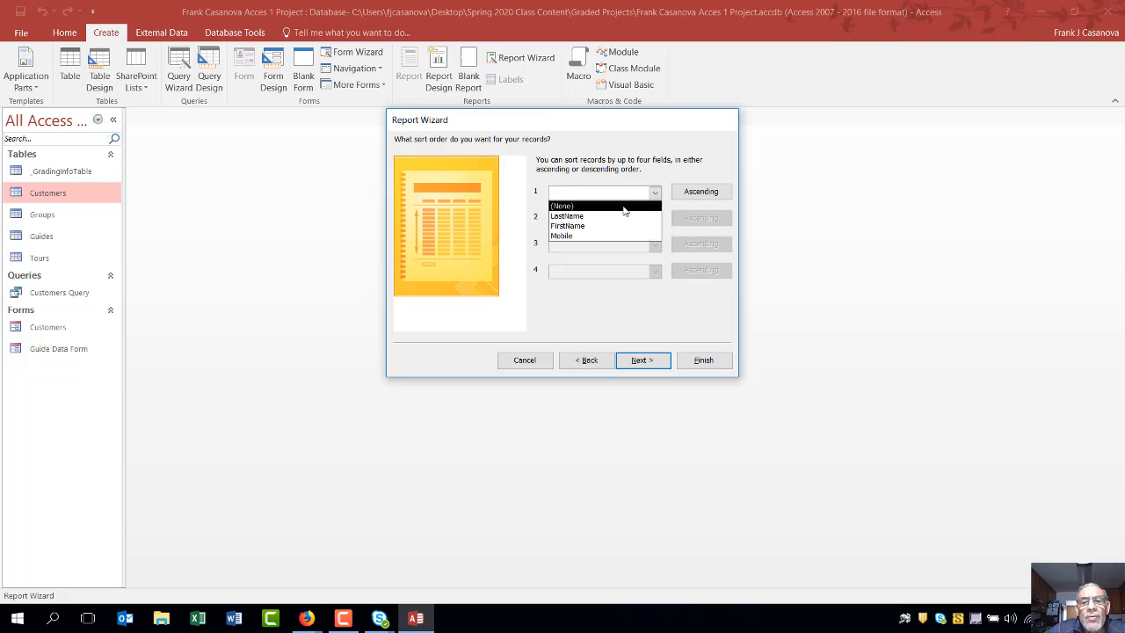
left_click(622, 217)
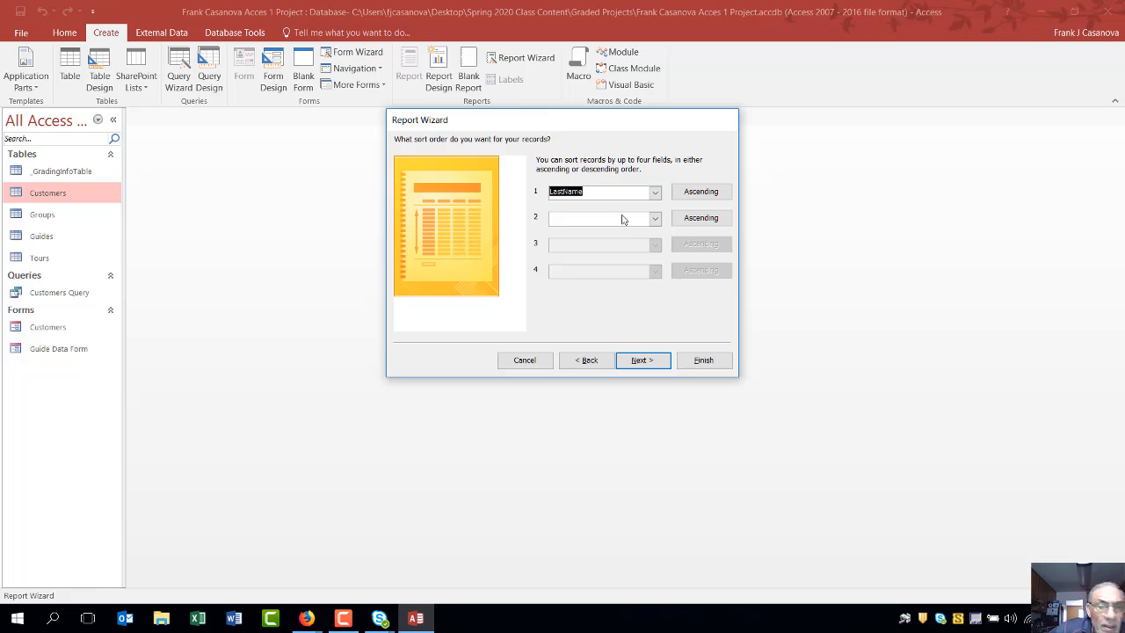
left_click(661, 360)
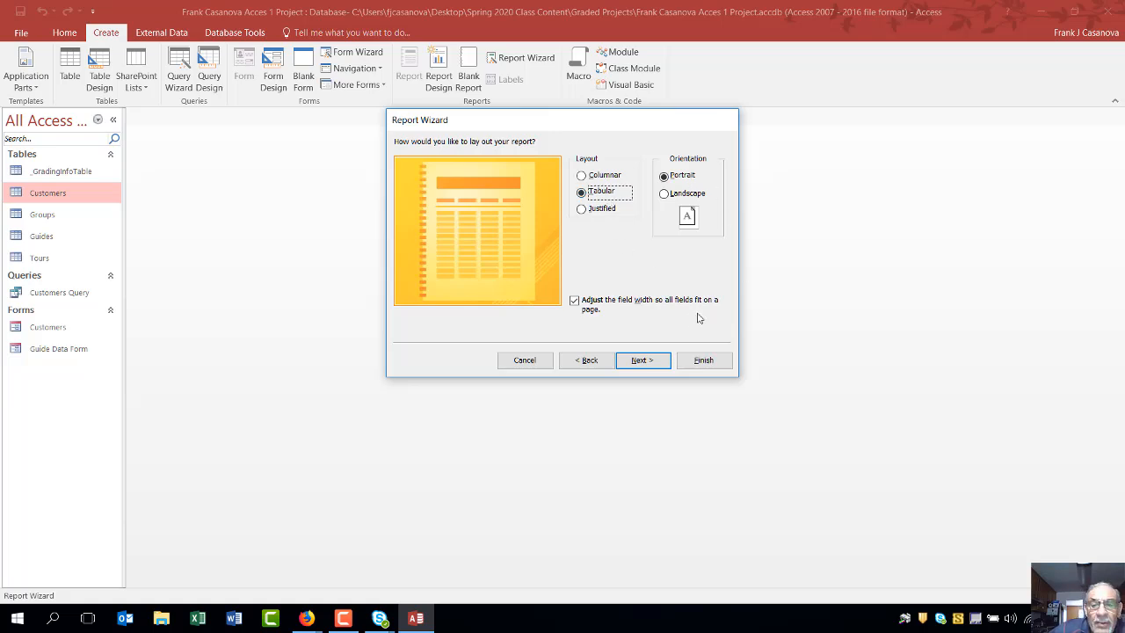
left_click(640, 360)
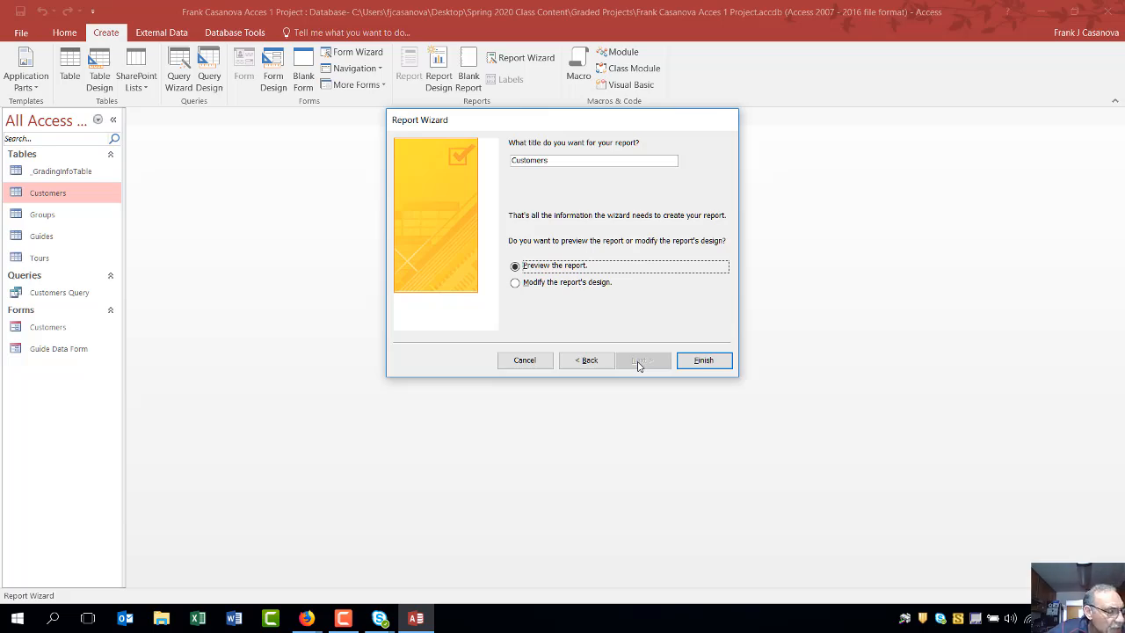
Title the report Customer Contact Report, finish the wizard, and close the report preview.
left_click(577, 160)
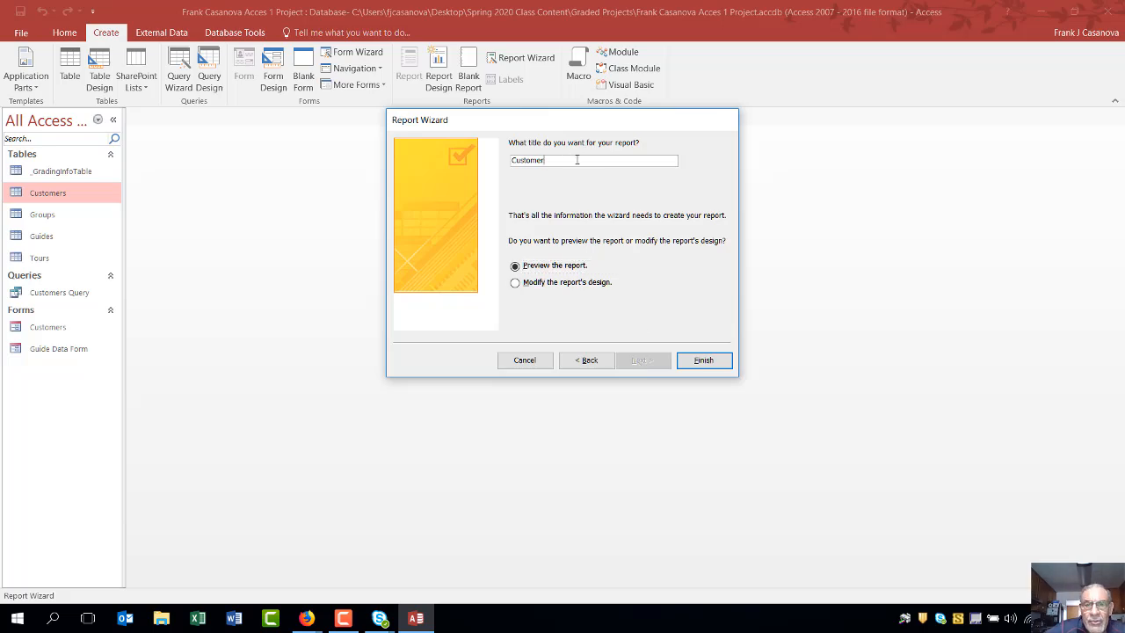
type("C")
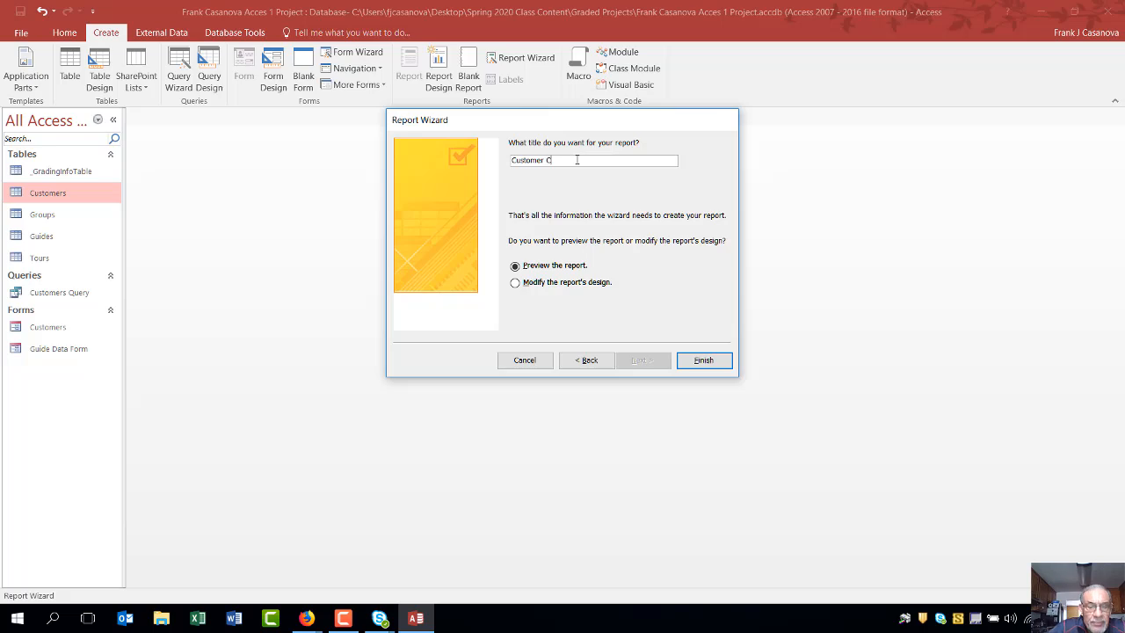
type("ontact Report")
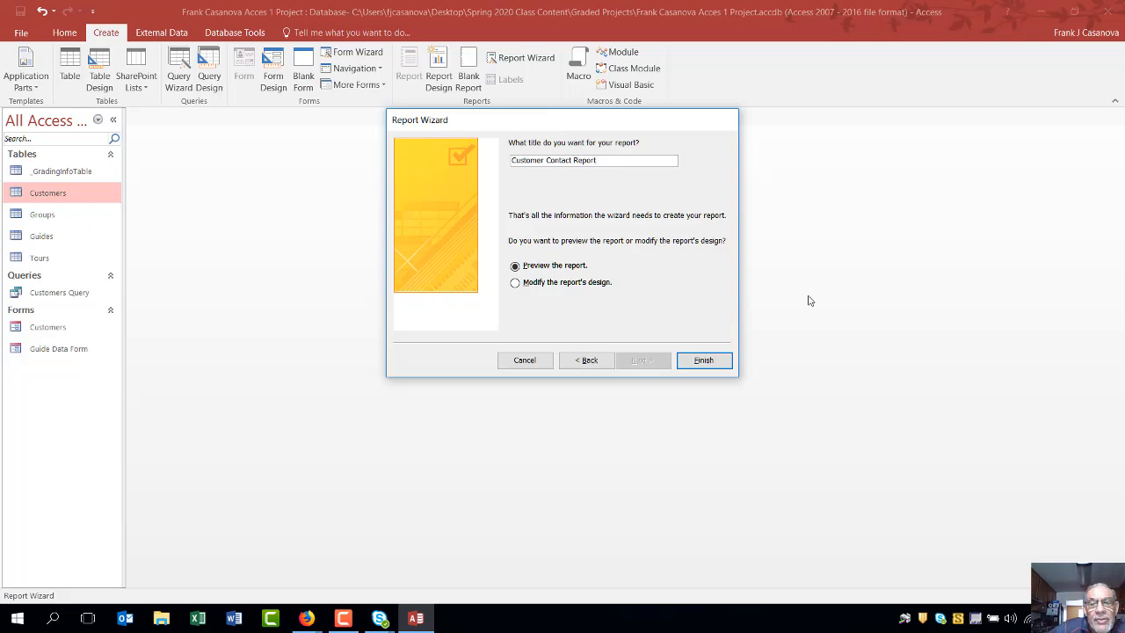
left_click(692, 361)
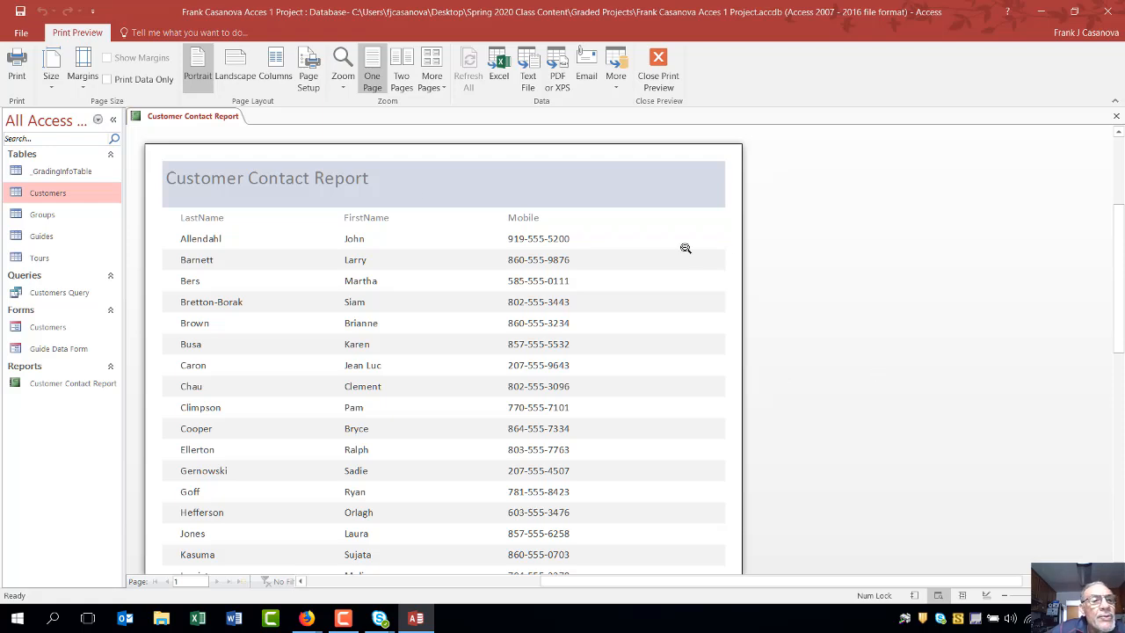
left_click(1116, 117)
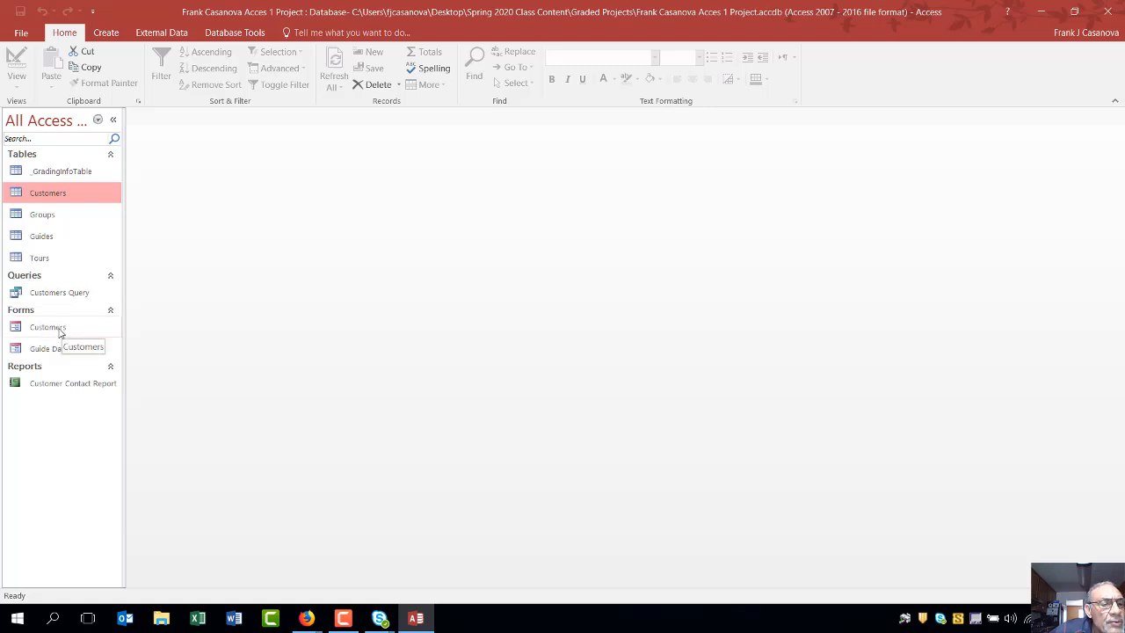
Rename the Customers form as Customer Data Formn, and close the database program.
right_click(61, 331)
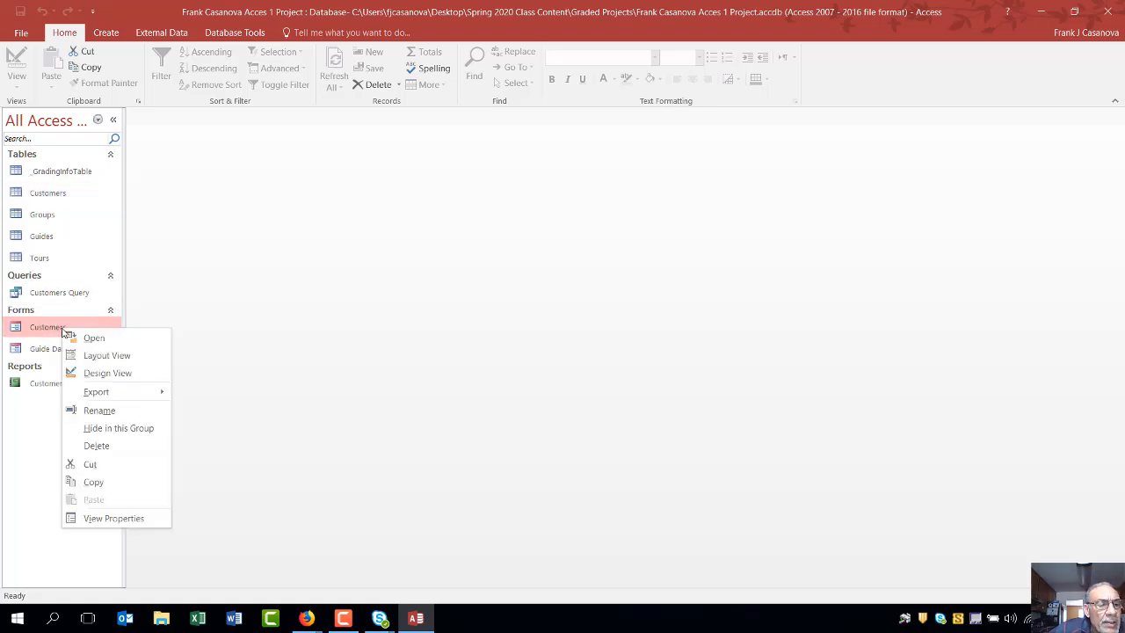
left_click(75, 411)
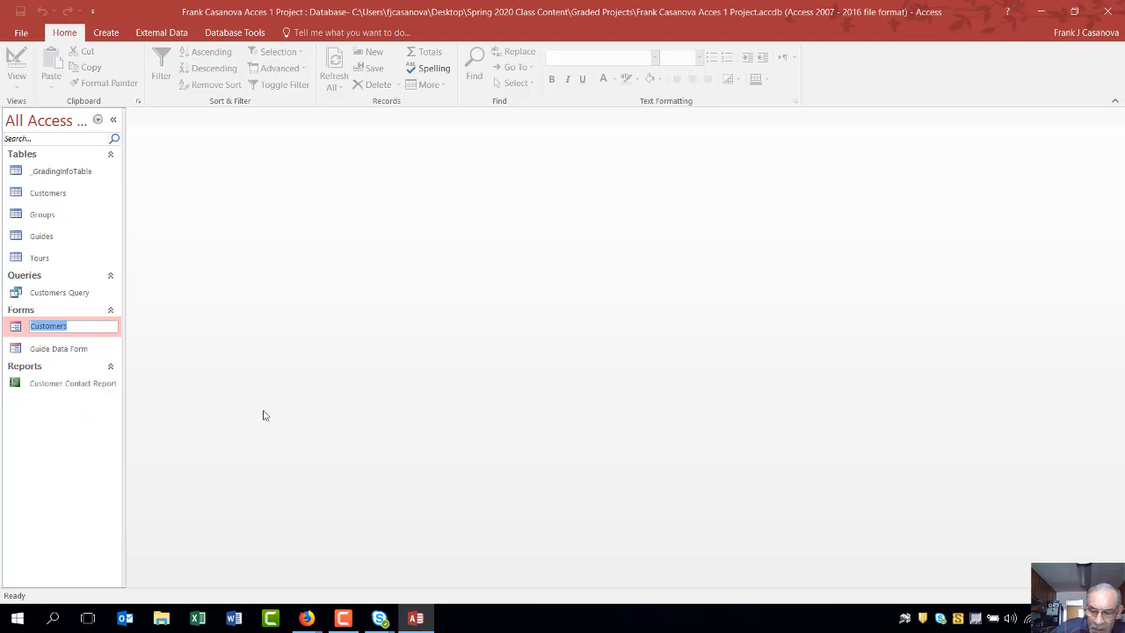
key("End")
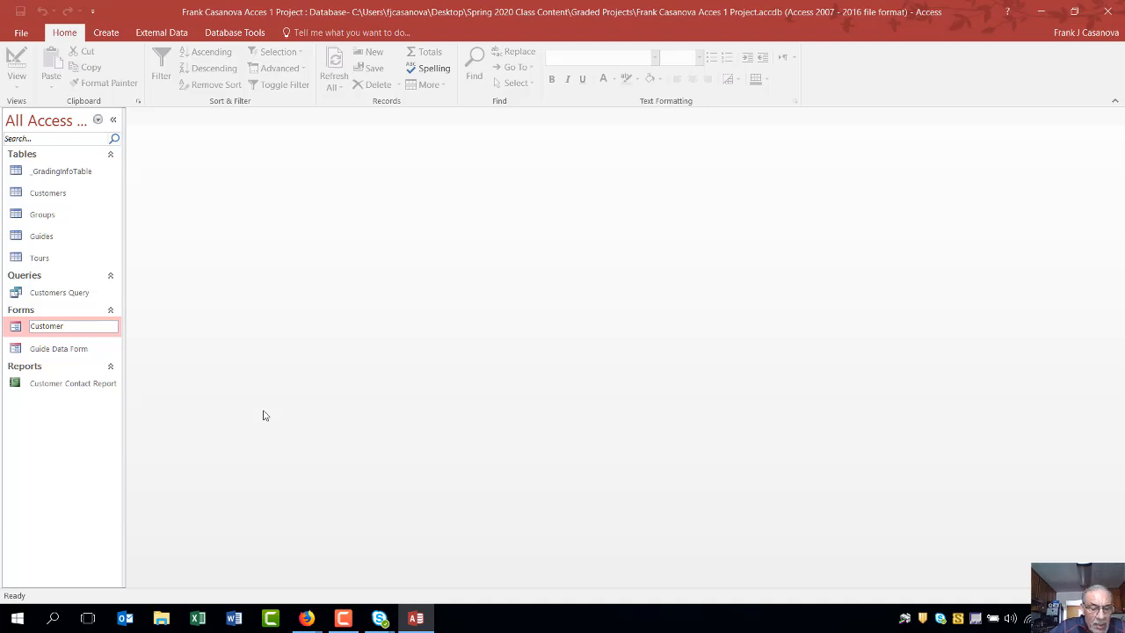
type("Data Fo")
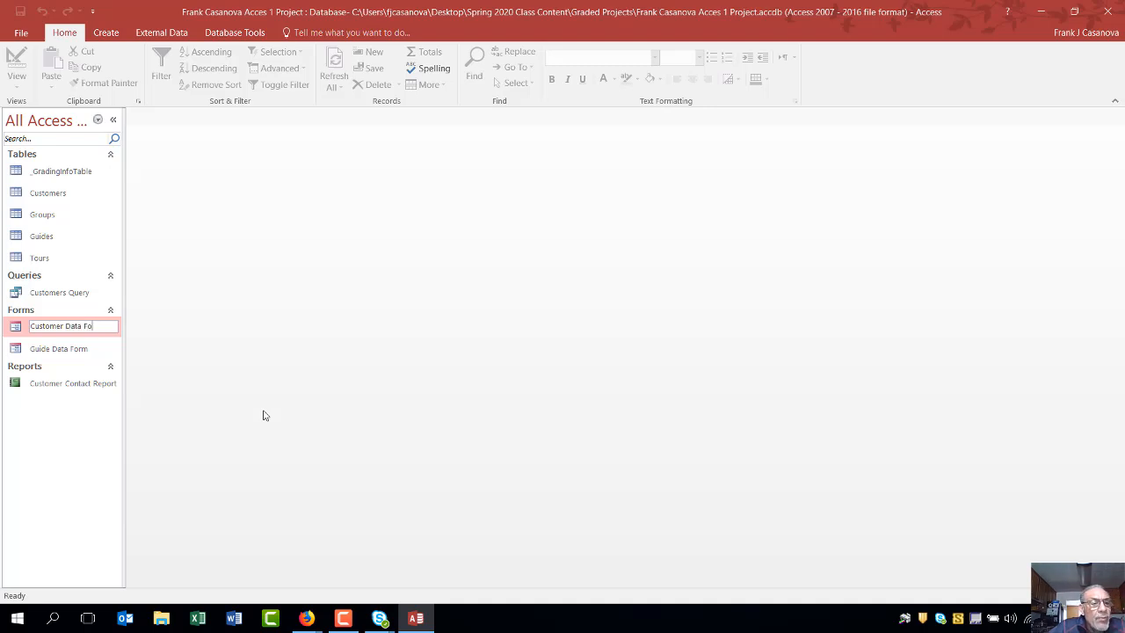
type("rmn")
key("Return")
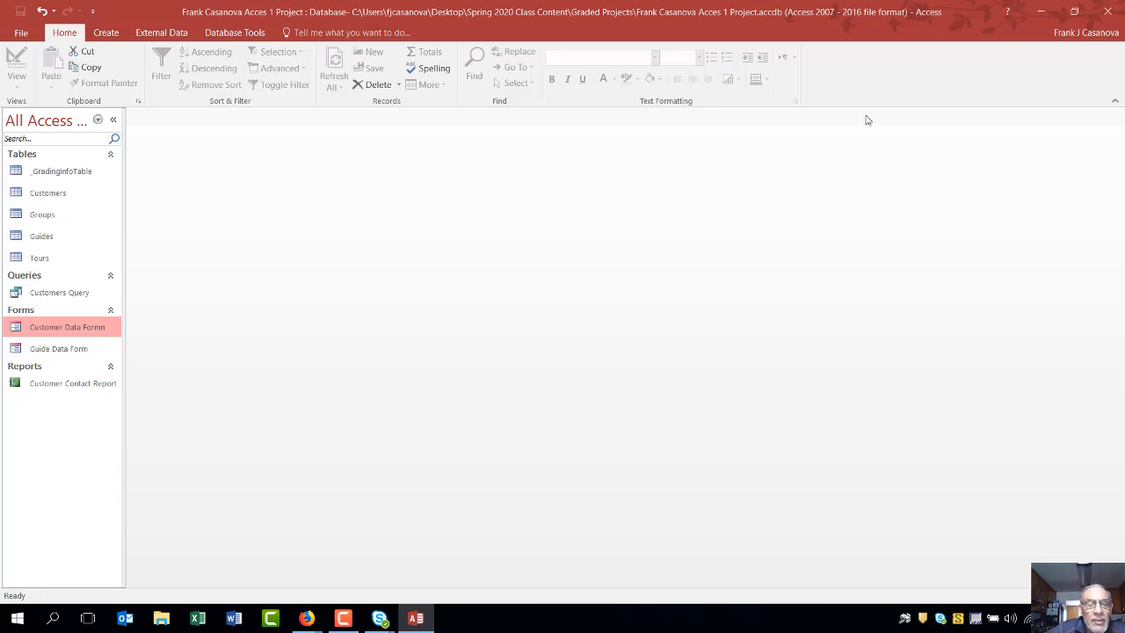
left_click(1121, 15)
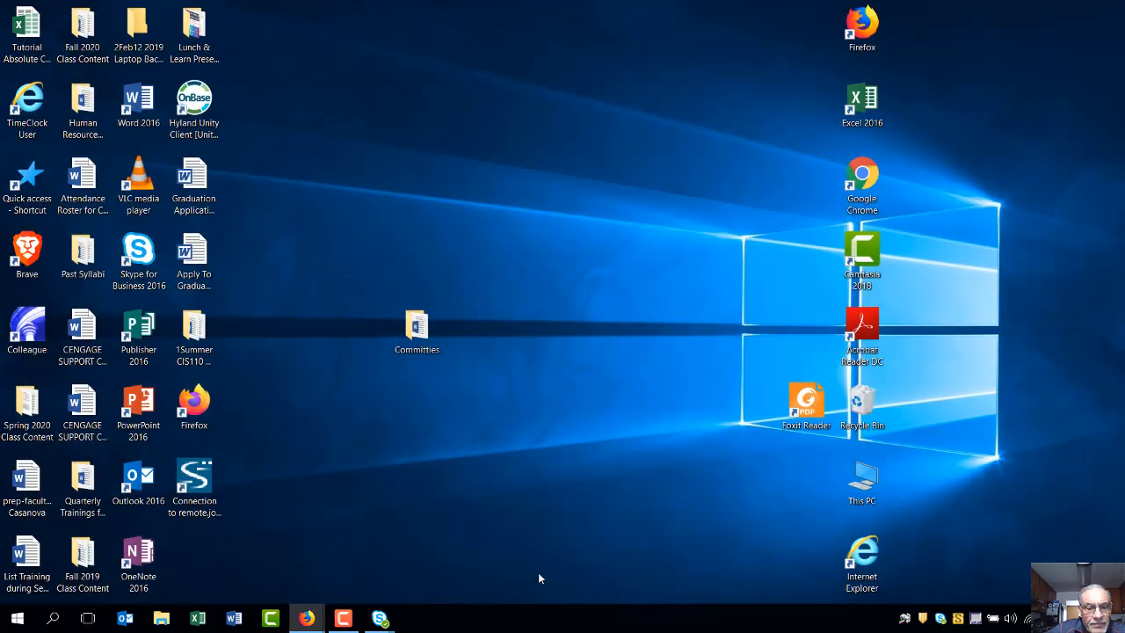
left_click(342, 617)
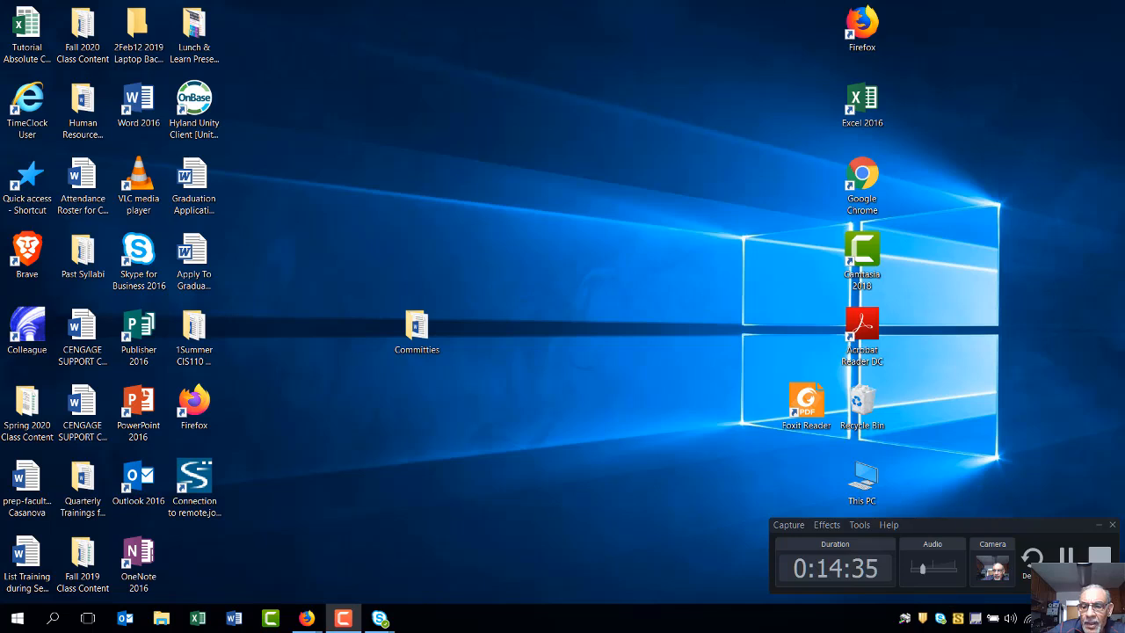